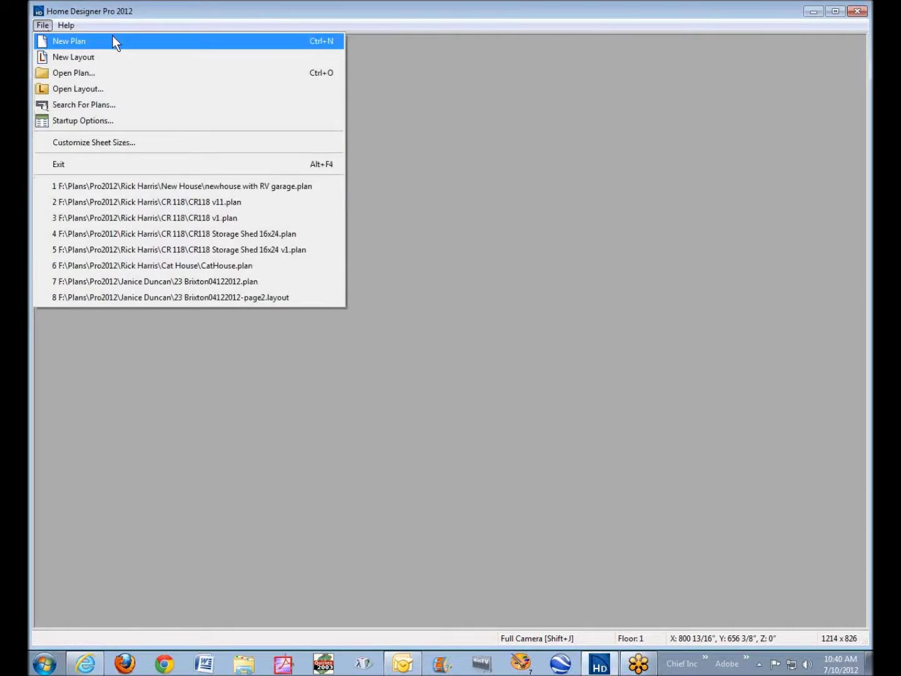
# - Create a new plan from the Default Style template in U.S. units
pyautogui.click(114, 39)
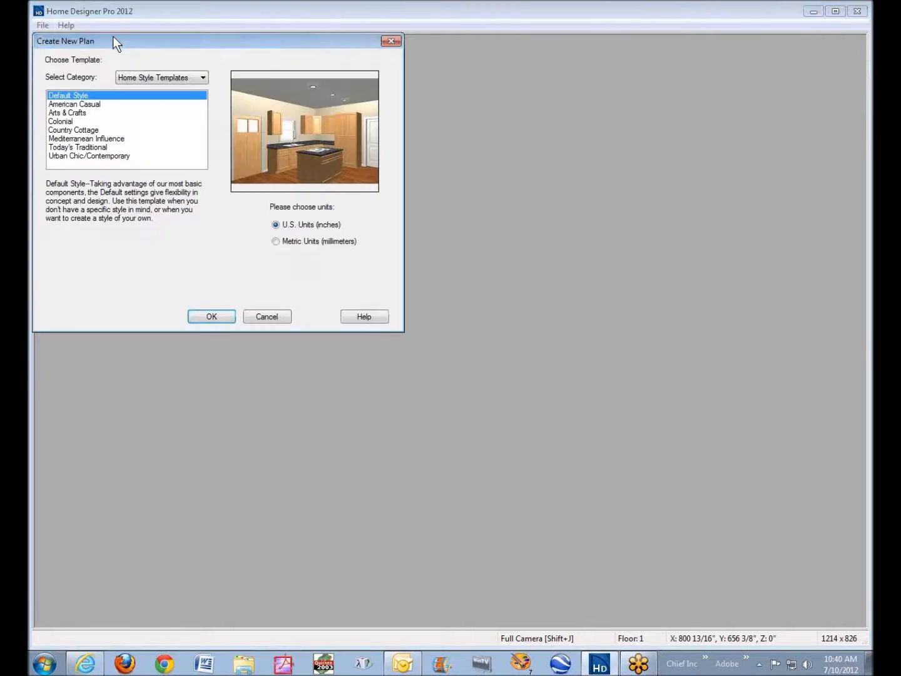
pyautogui.click(220, 318)
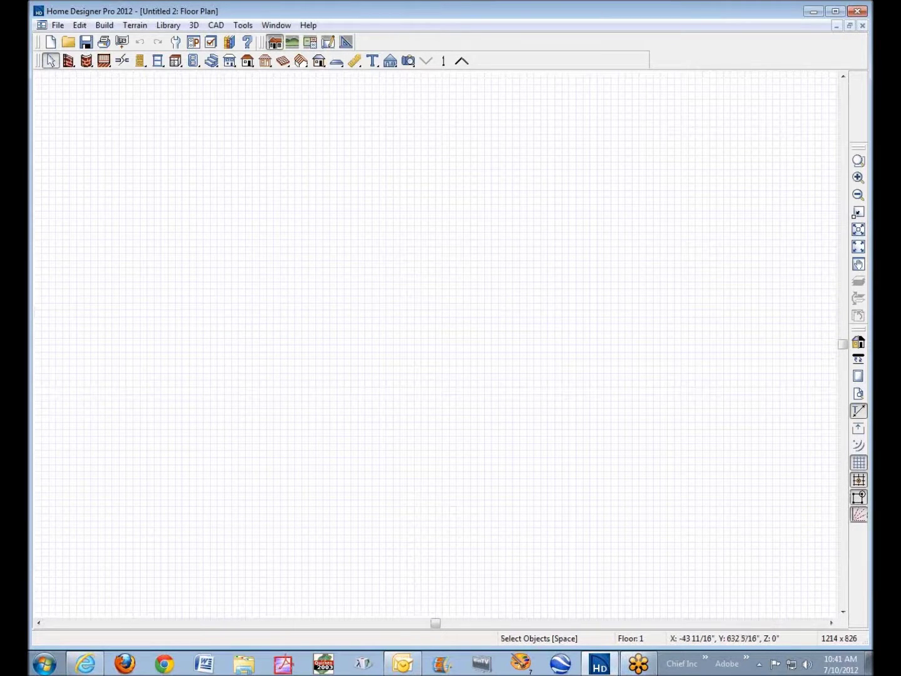
pyautogui.click(69, 61)
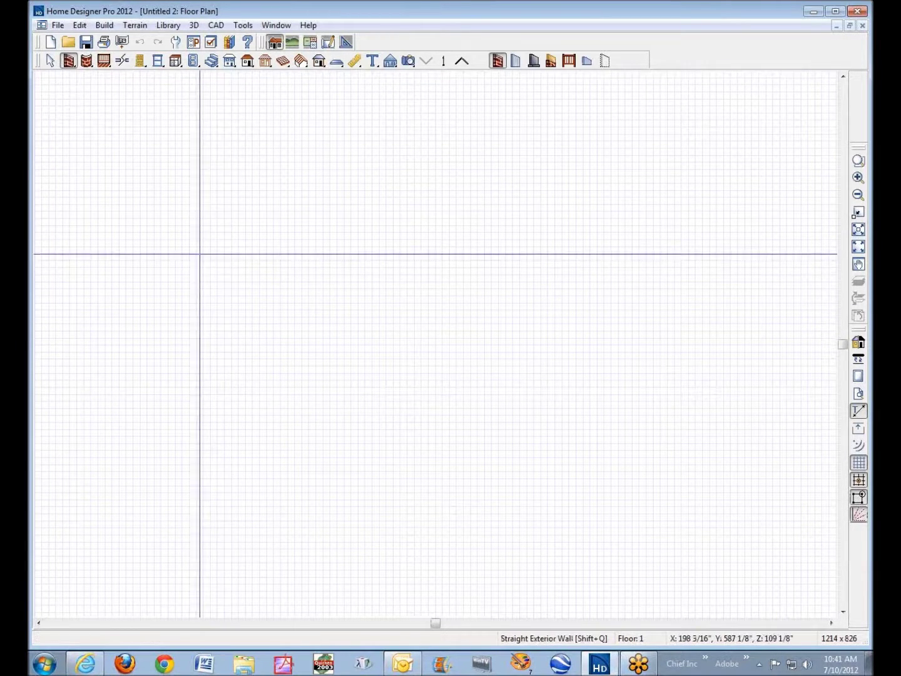
# - Draw the closed L-shaped exterior wall perimeter with a bump-out at the lower-left corner
pyautogui.moveTo(199, 254)
pyautogui.mouseDown()
pyautogui.moveTo(475, 257)
pyautogui.moveTo(475, 414)
pyautogui.moveTo(498, 465)
pyautogui.moveTo(277, 459)
pyautogui.moveTo(300, 461)
pyautogui.moveTo(291, 499)
pyautogui.moveTo(302, 494)
pyautogui.moveTo(195, 492)
pyautogui.moveTo(282, 378)
pyautogui.moveTo(200, 256)
pyautogui.mouseUp()
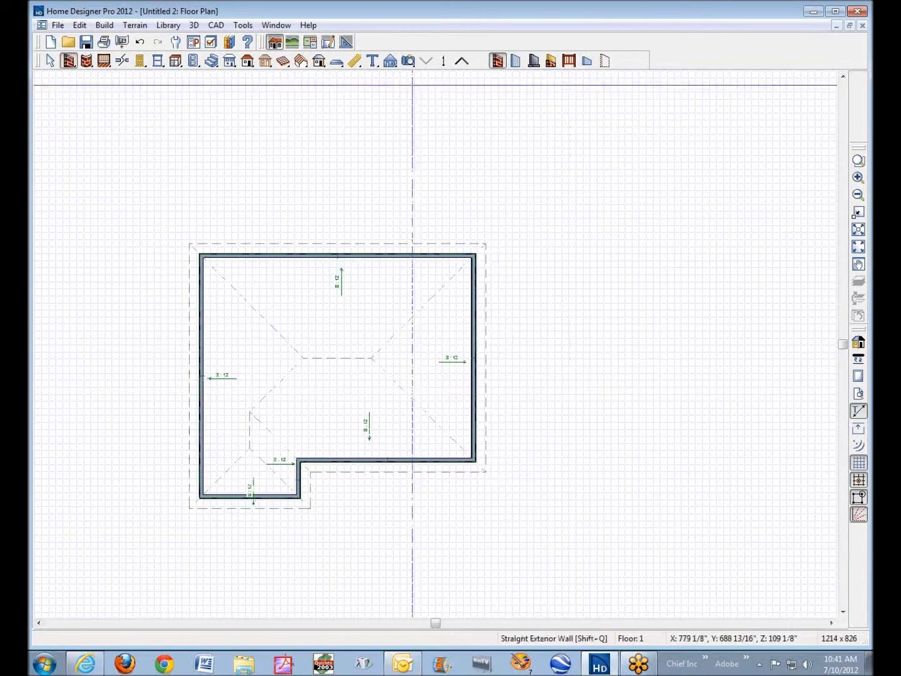
pyautogui.click(408, 60)
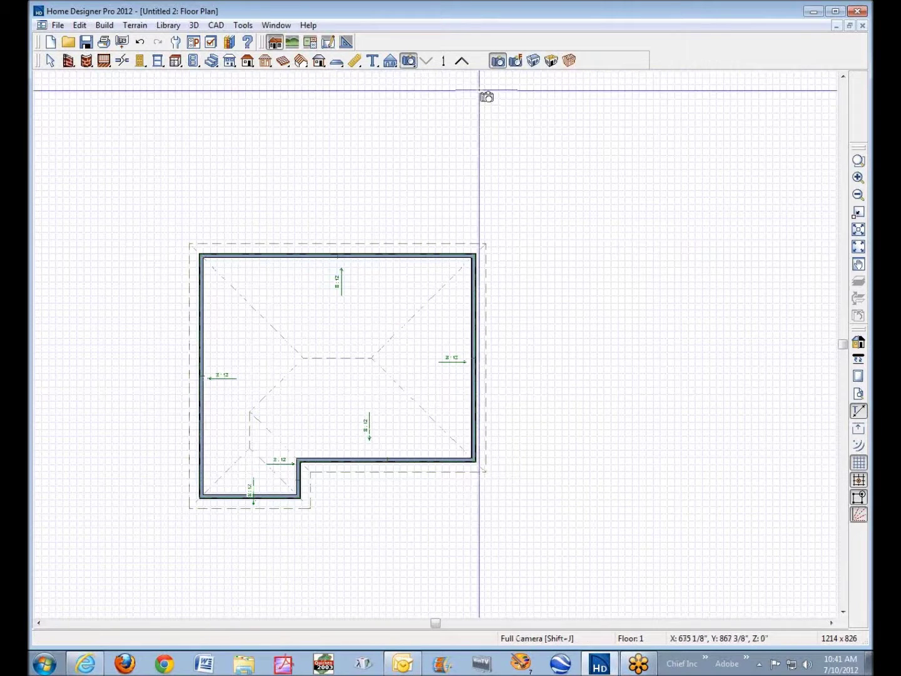
# - Open a Perspective Full Overview and tile it vertically beside the floor plan
pyautogui.click(533, 61)
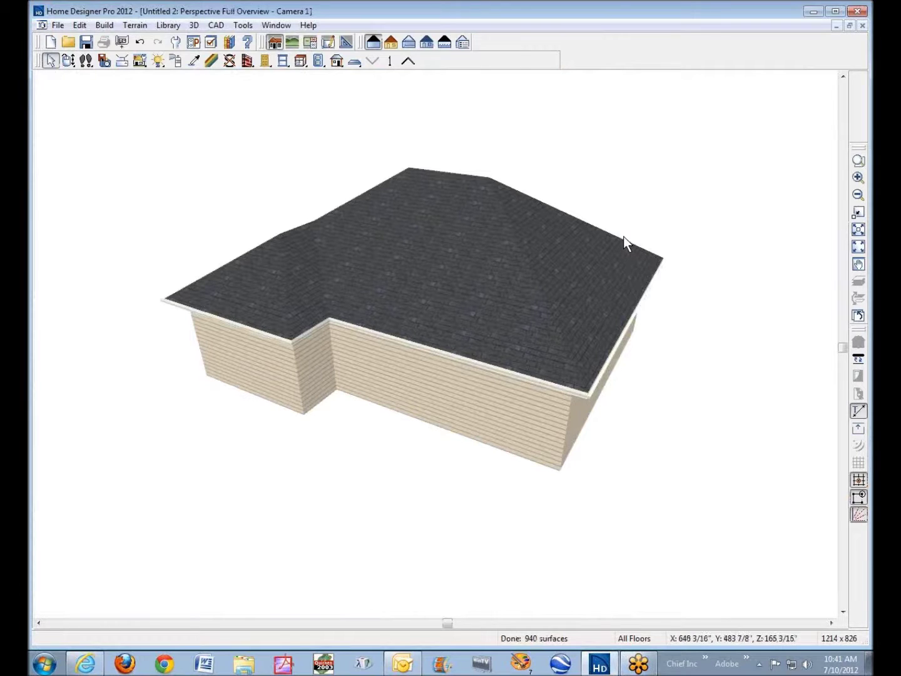
pyautogui.hotkey('alt', 'w')
pyautogui.press('v')
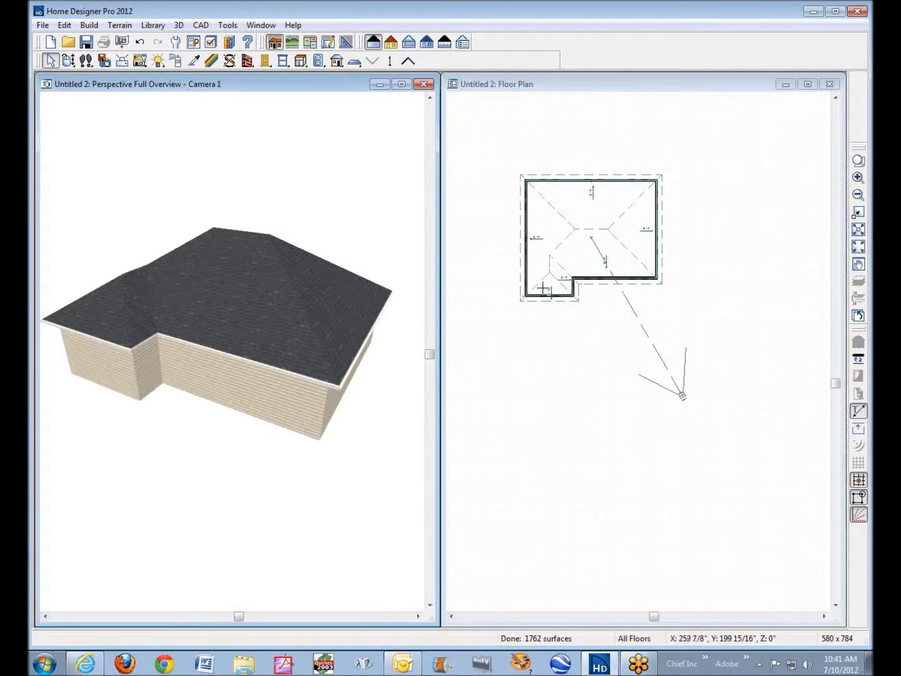
# - Box-zoom the floor plan in on the house's walls
pyautogui.click(666, 79)
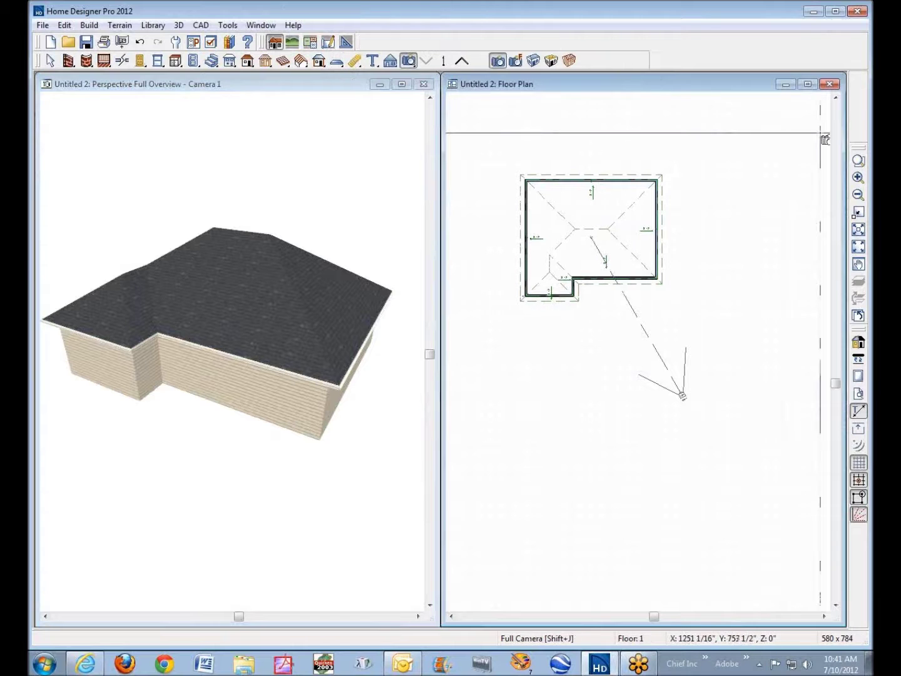
pyautogui.click(859, 160)
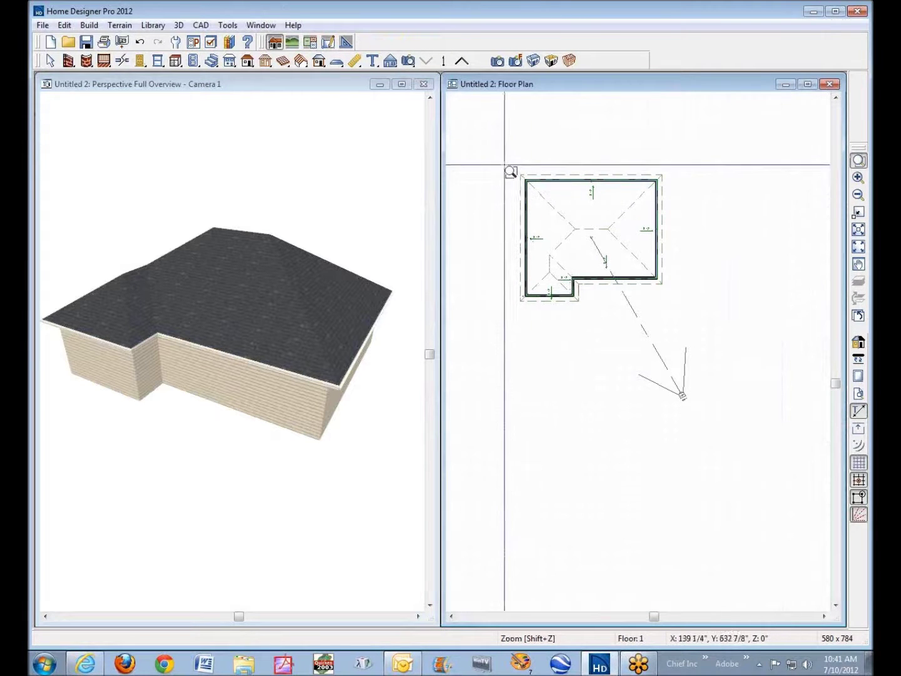
pyautogui.moveTo(491, 158); pyautogui.dragTo(700, 298)
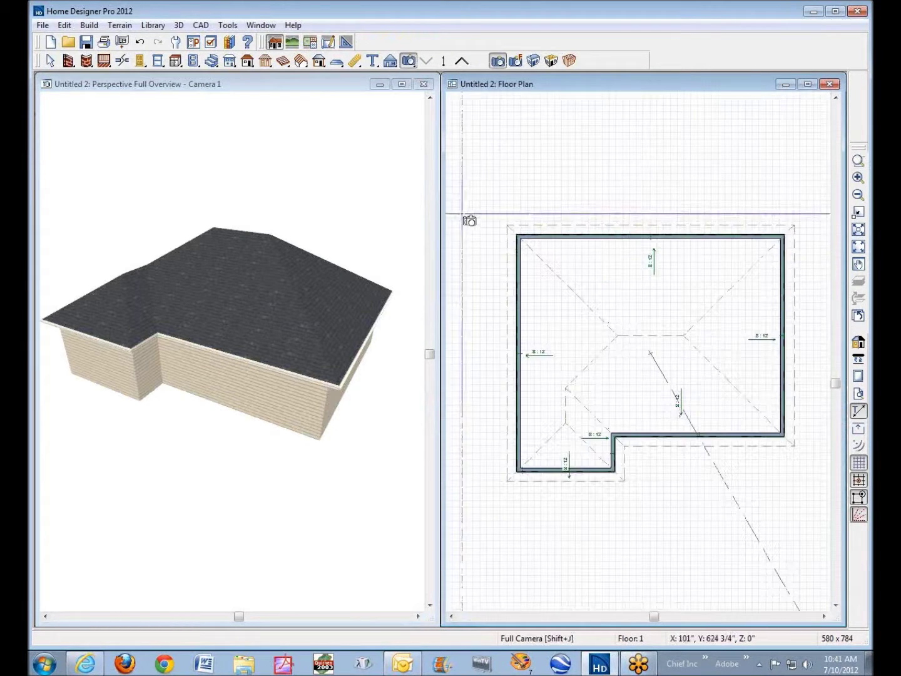
pyautogui.click(254, 25)
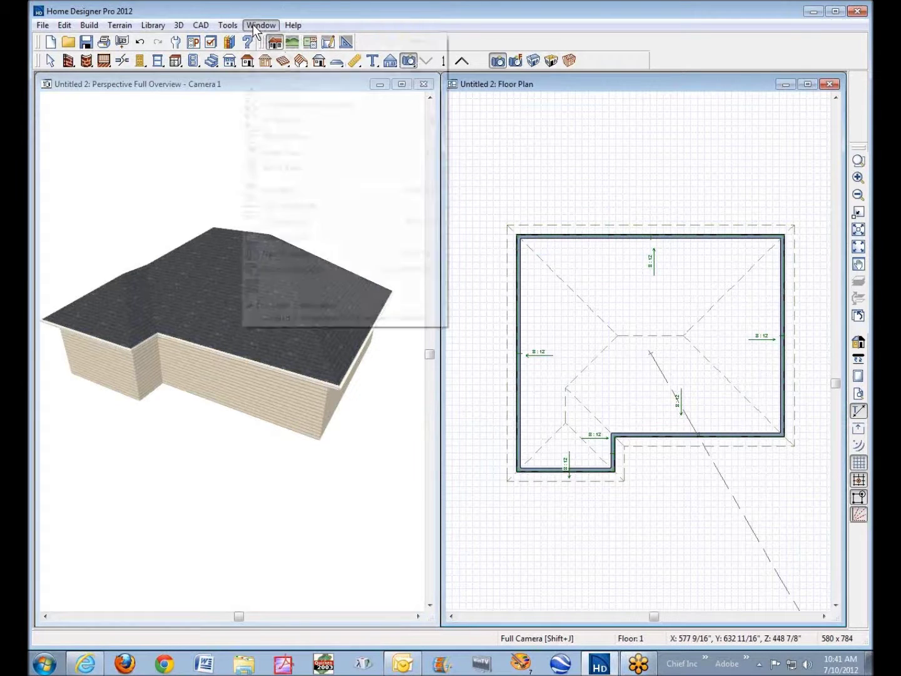
pyautogui.moveTo(228, 25)
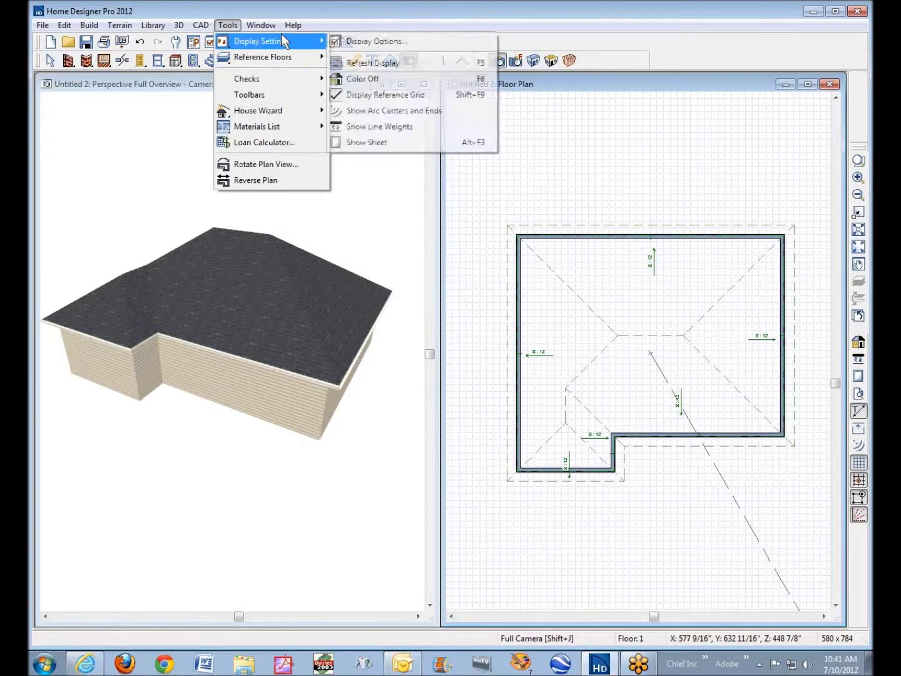
pyautogui.moveTo(260, 25)
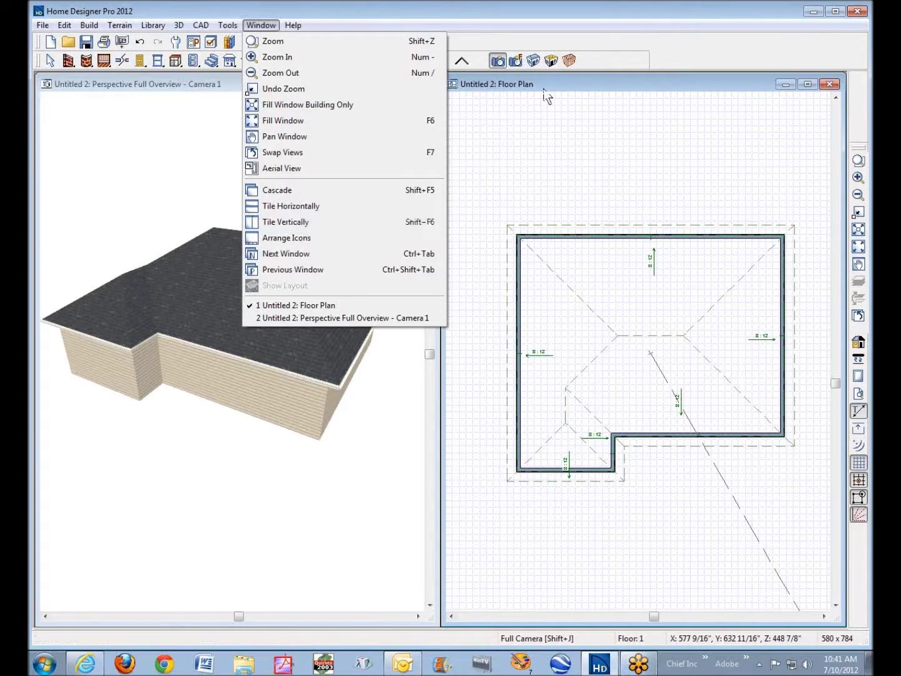
pyautogui.click(643, 59)
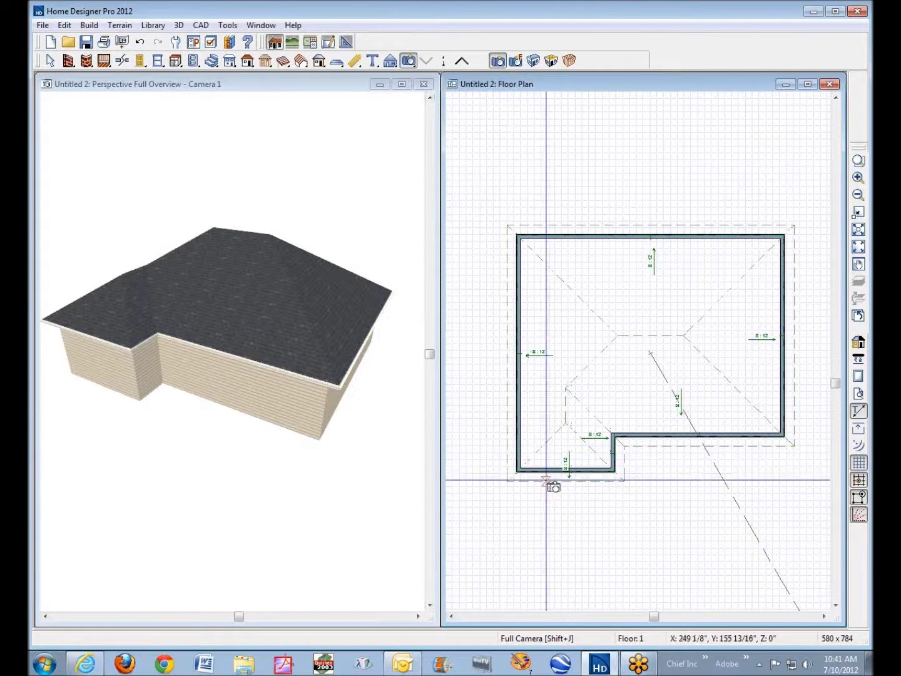
# - Make the bump-out's front wall a Full Gable Wall instead of High Shed/Gable Wall
pyautogui.press('space')
pyautogui.click(574, 470)
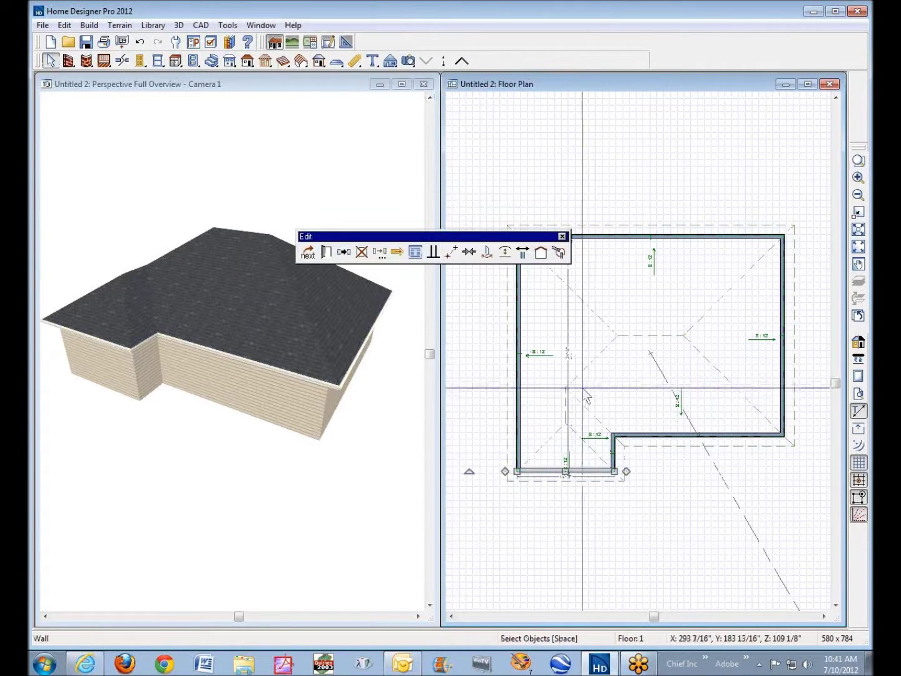
pyautogui.click(326, 252)
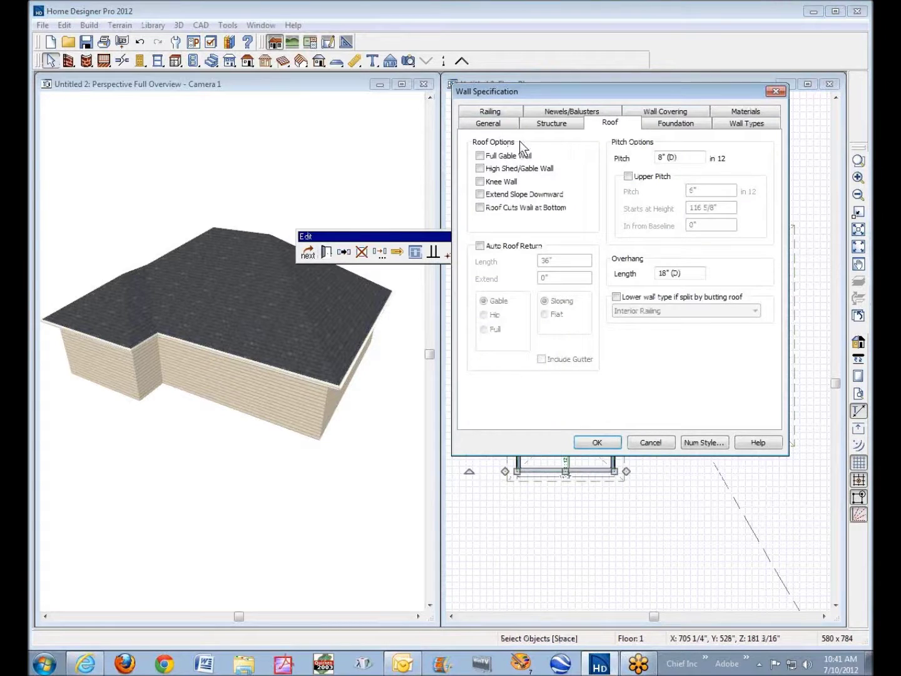
pyautogui.click(492, 169)
pyautogui.click(488, 157)
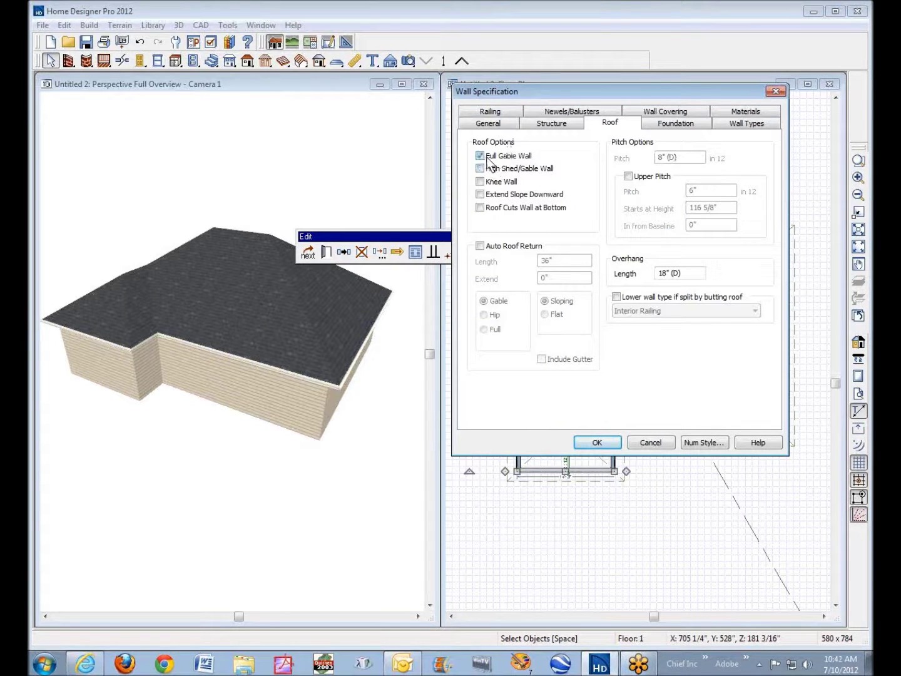
pyautogui.click(580, 447)
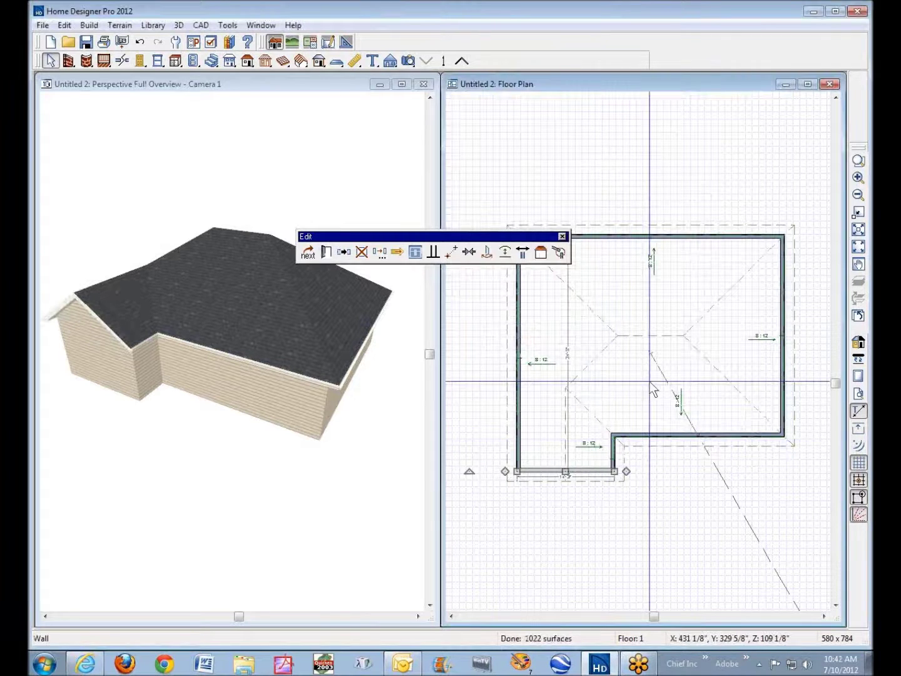
# - Make the main house's front and back walls Full Gable Walls
pyautogui.click(677, 437)
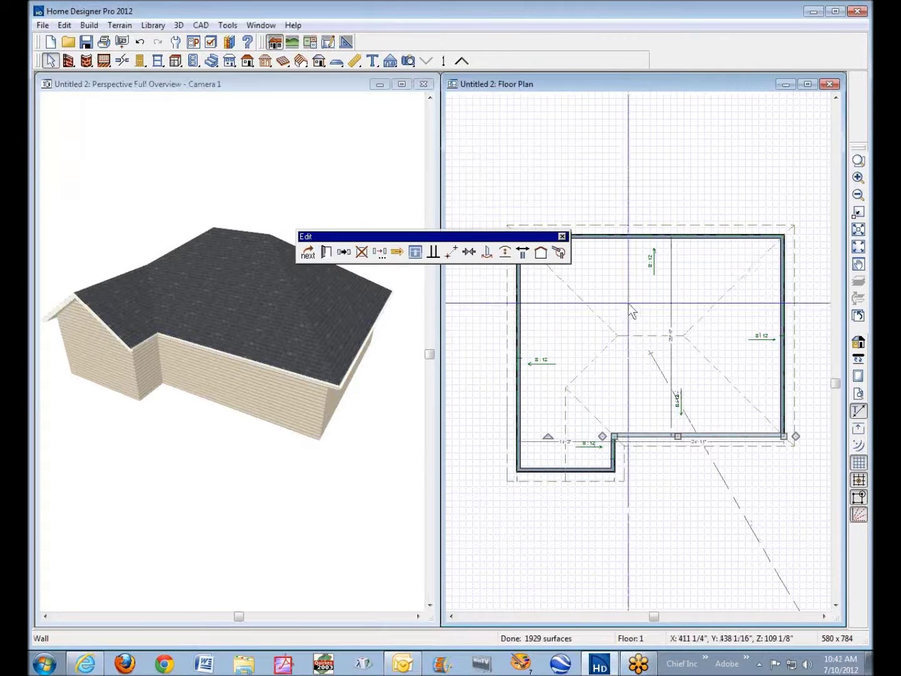
pyautogui.click(621, 238)
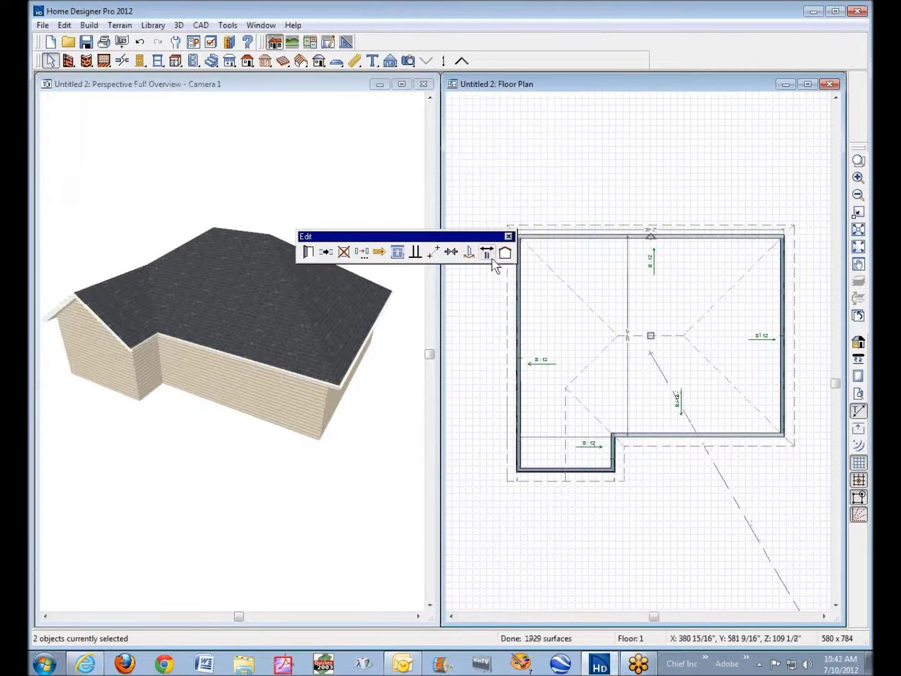
pyautogui.click(308, 252)
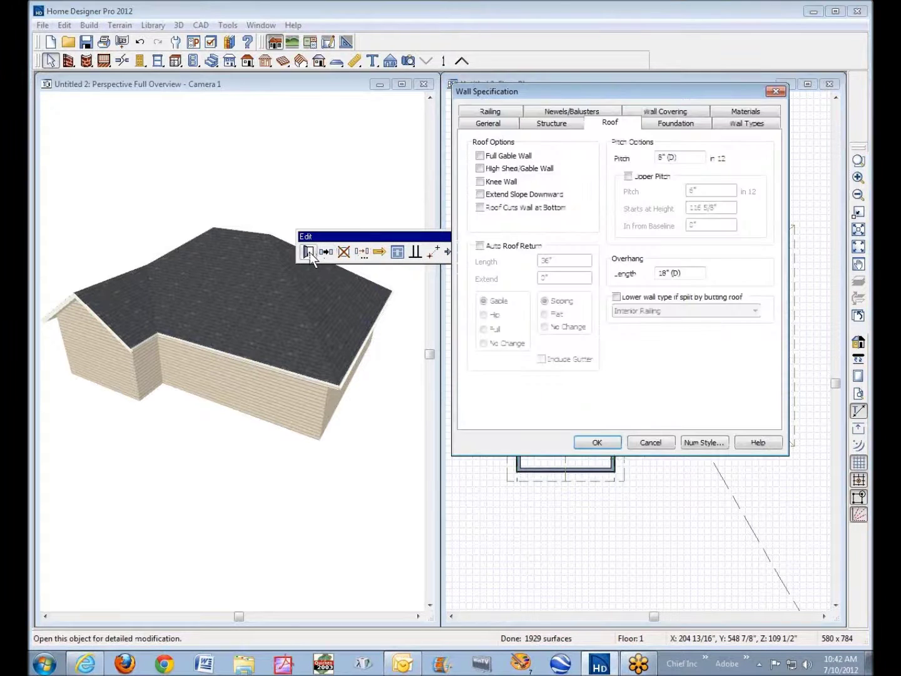
pyautogui.click(480, 156)
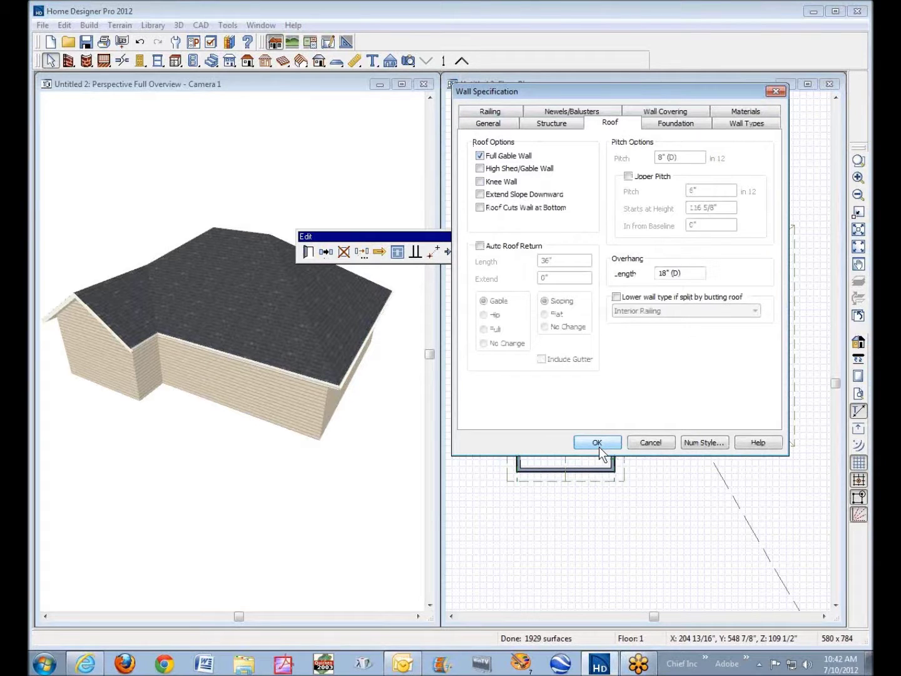
pyautogui.click(598, 443)
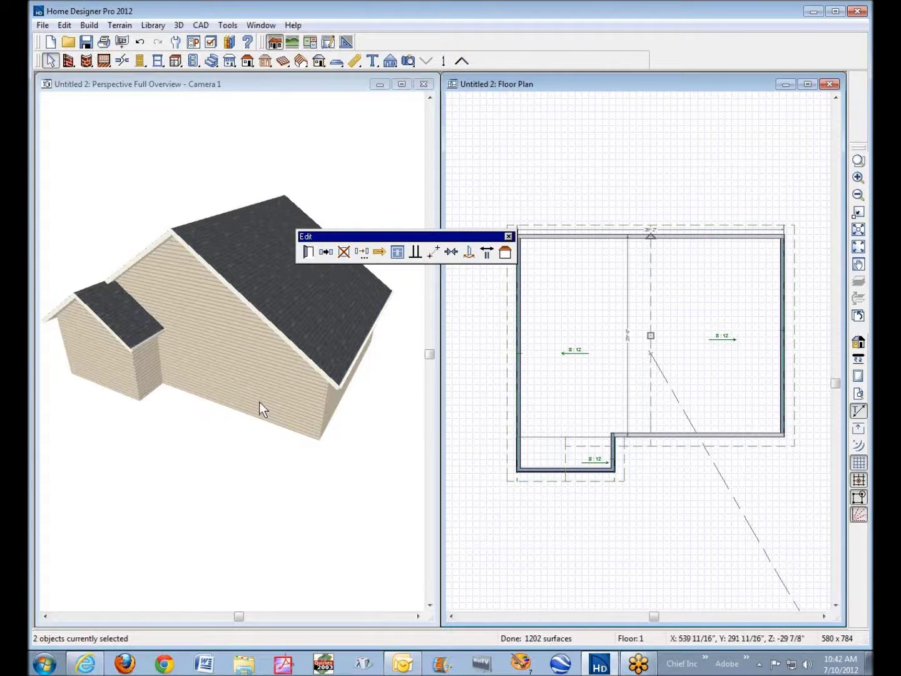
pyautogui.scroll(-1, 584, 224)
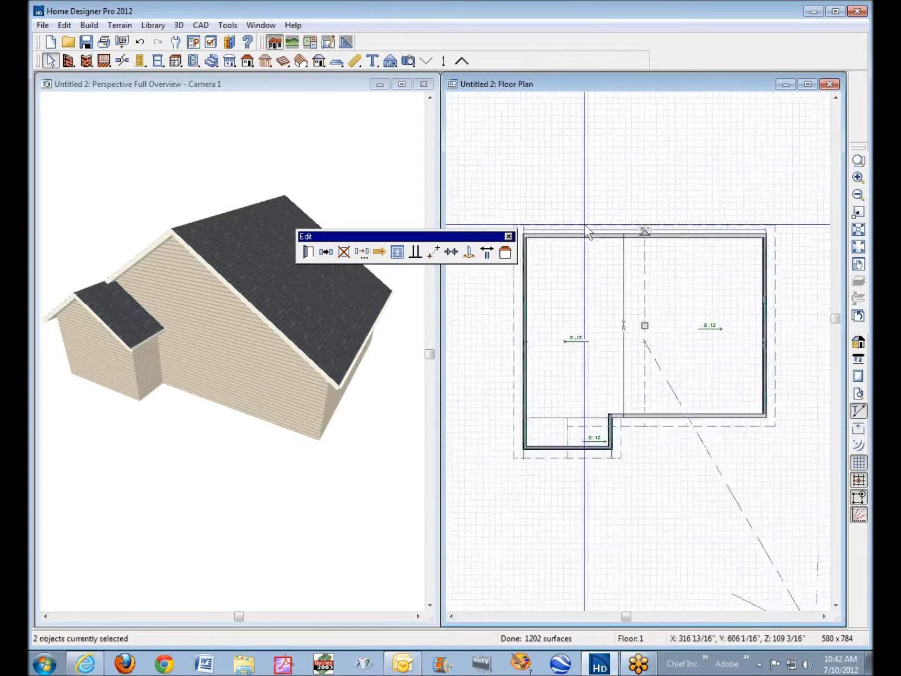
pyautogui.scroll(-1, 584, 224)
pyautogui.click(532, 128)
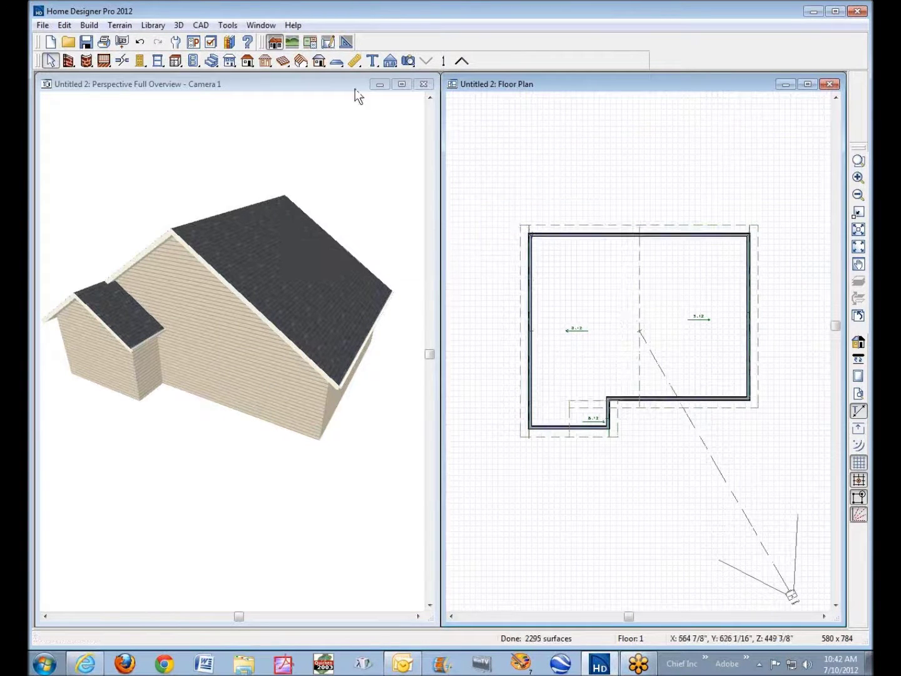
# - Build a default foundation derived from the 1st Floor plan, then return to Floor 1
pyautogui.click(91, 25)
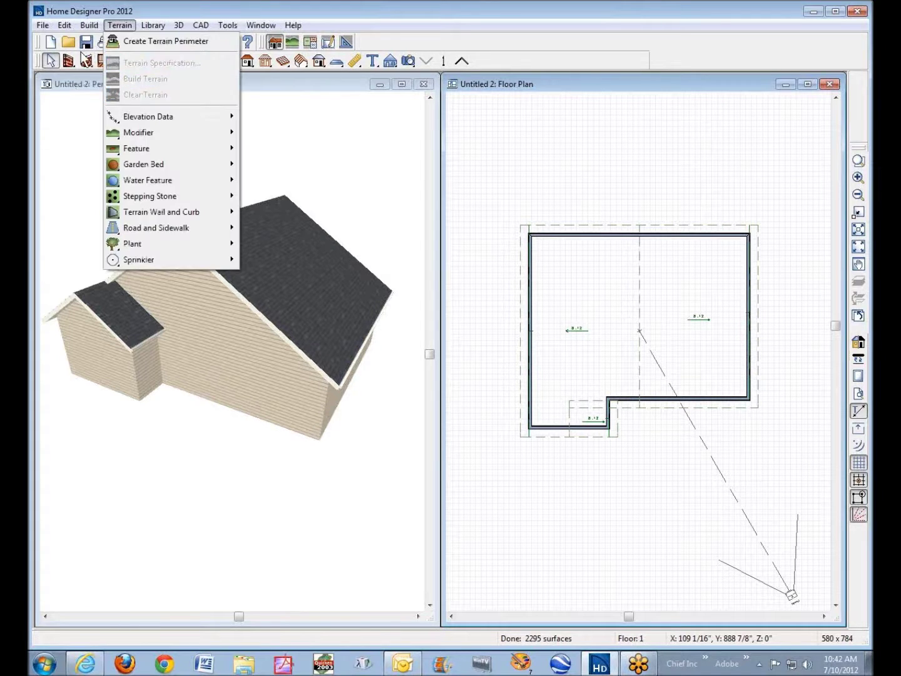
pyautogui.moveTo(119, 120)
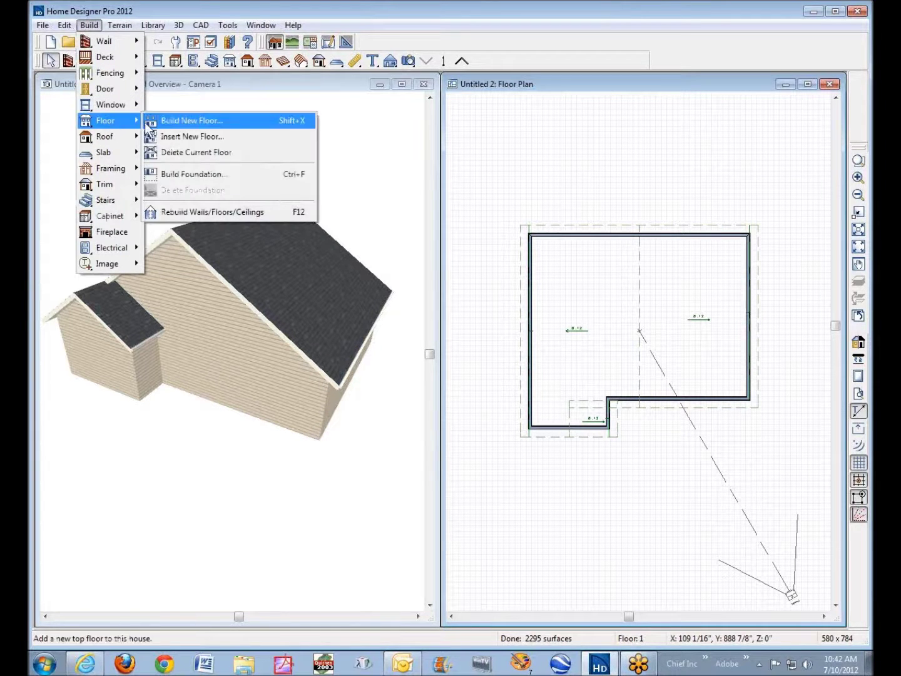
pyautogui.click(203, 175)
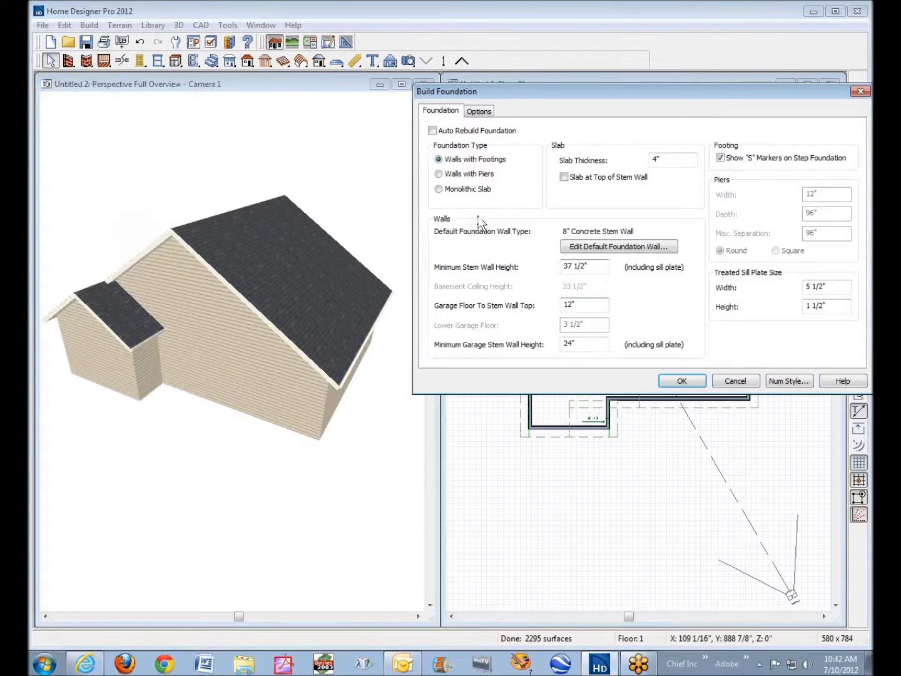
pyautogui.click(687, 380)
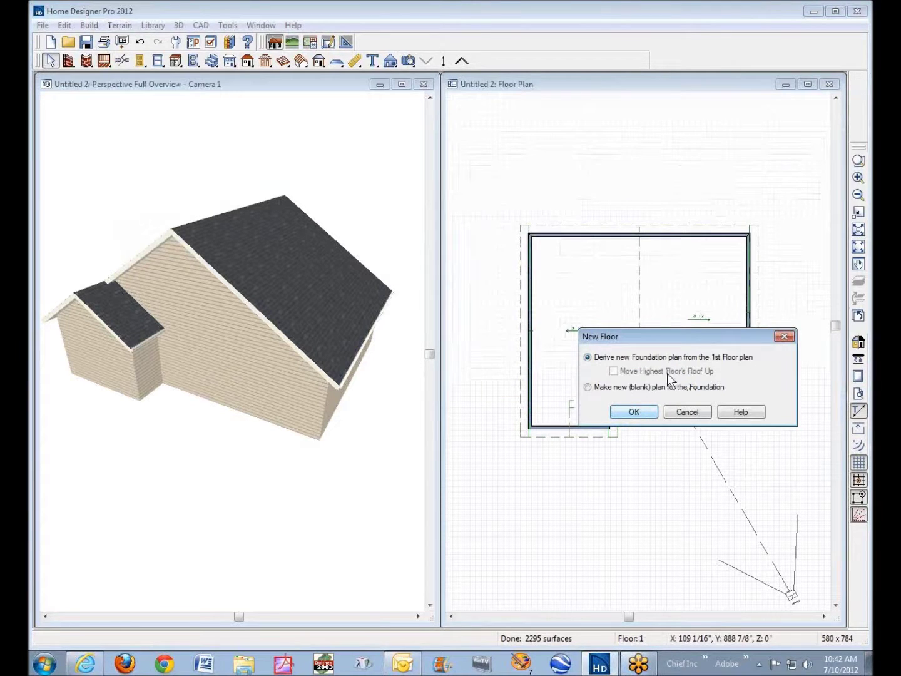
pyautogui.click(653, 415)
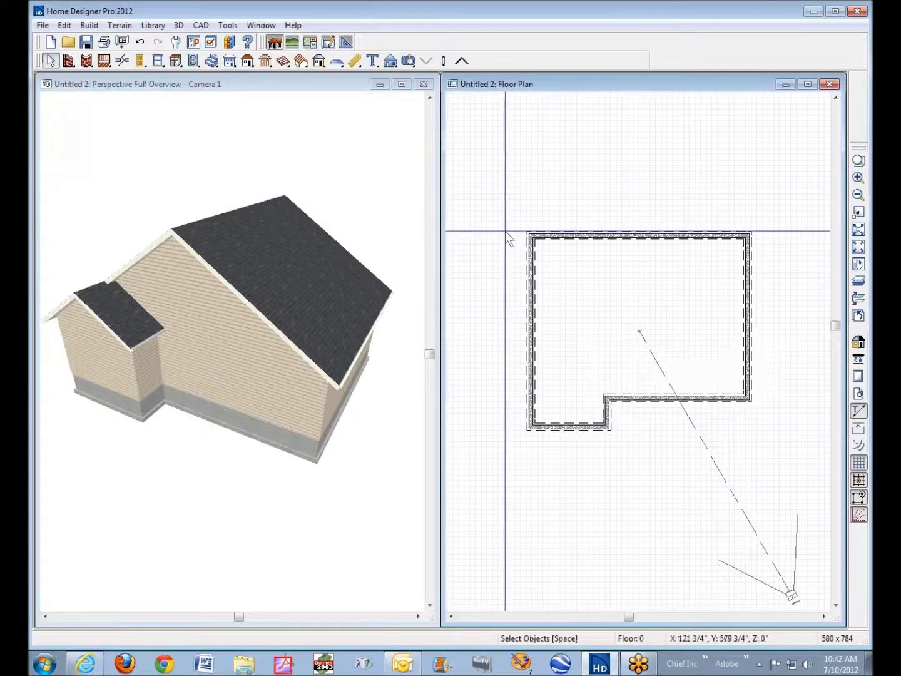
pyautogui.click(465, 60)
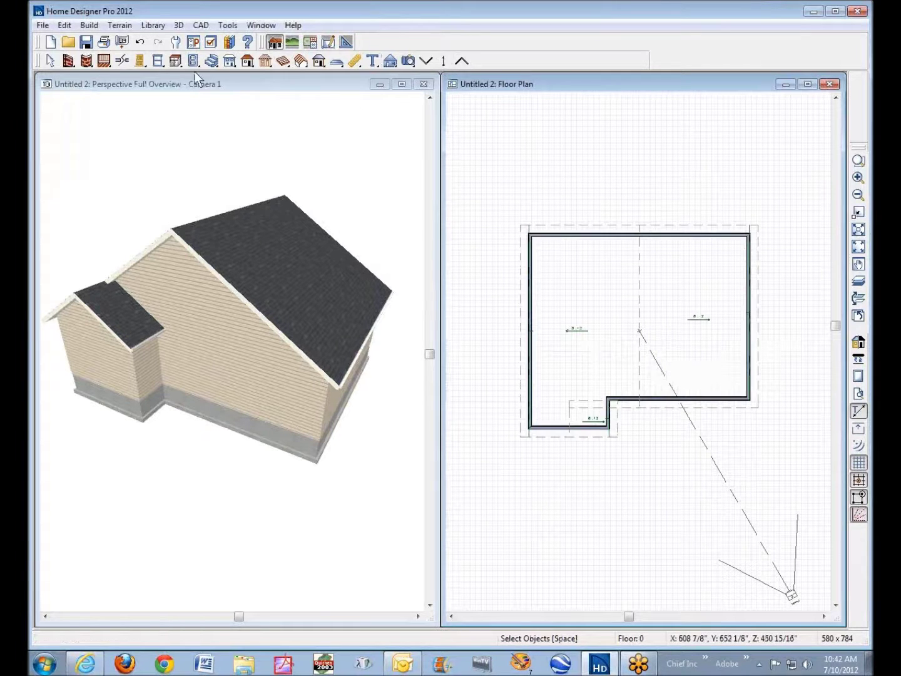
# - Add a terrain perimeter and set its pad elevation manually to 6 instead of auto-calculated
pyautogui.click(118, 25)
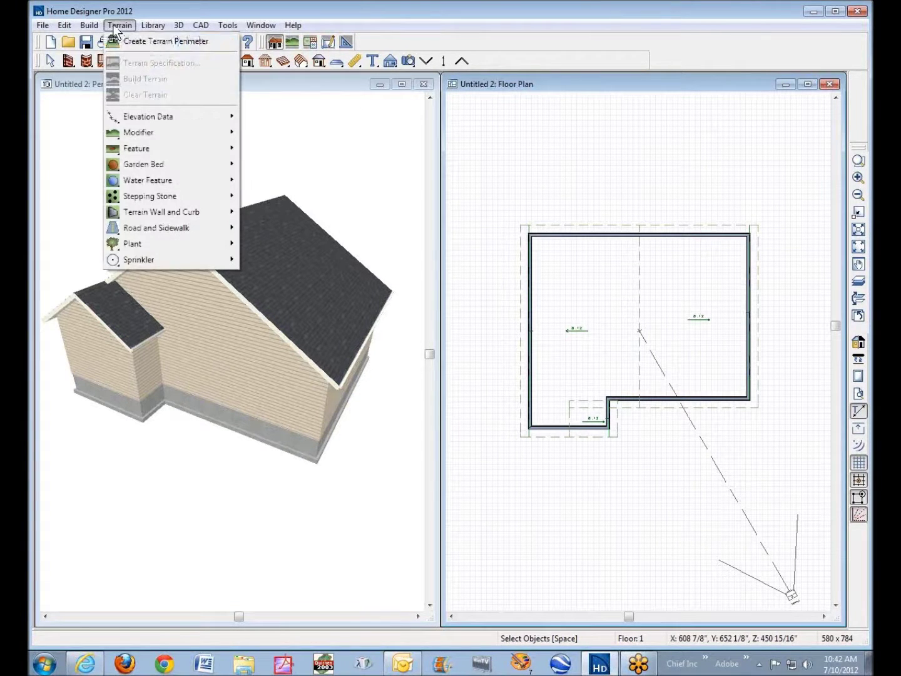
pyautogui.click(152, 41)
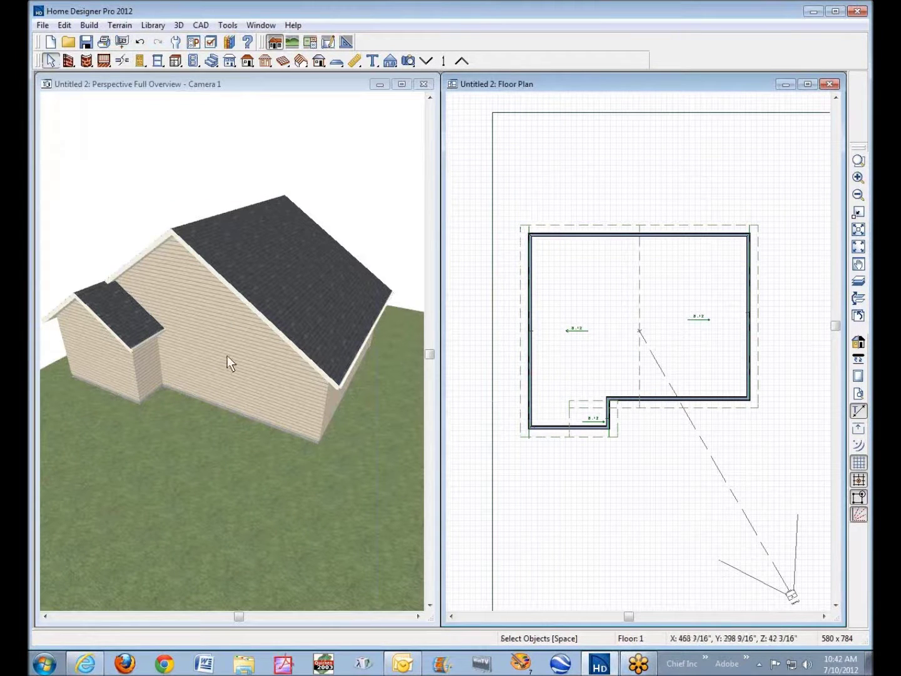
pyautogui.click(119, 26)
pyautogui.click(149, 64)
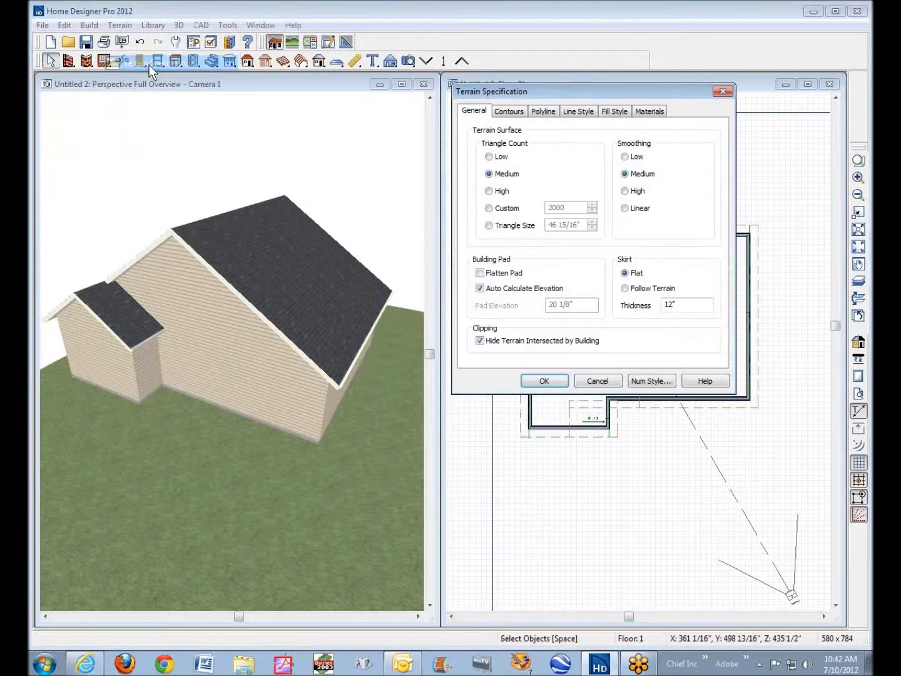
pyautogui.click(495, 289)
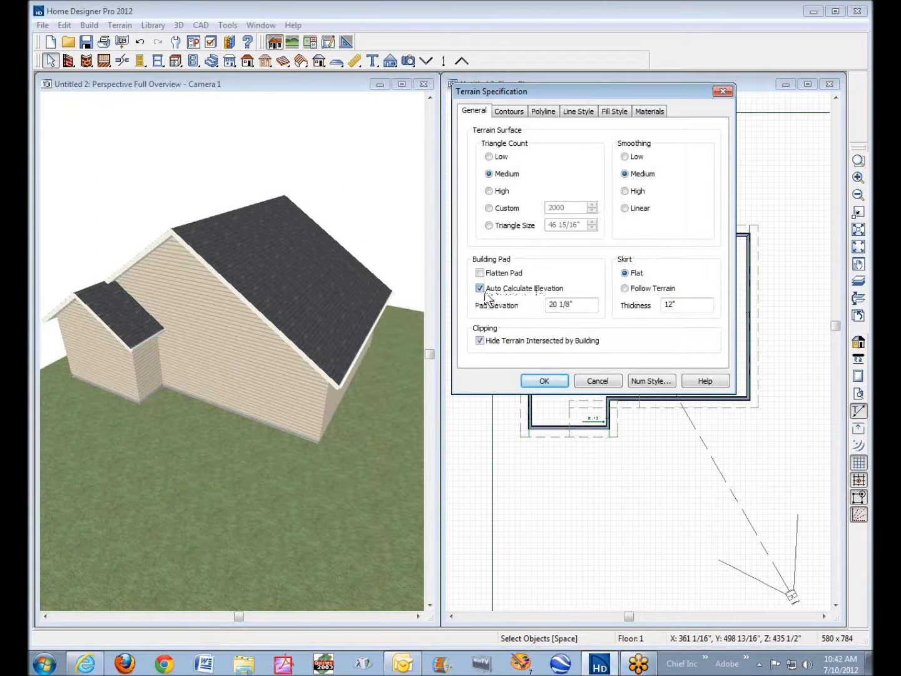
pyautogui.moveTo(574, 305); pyautogui.dragTo(531, 309)
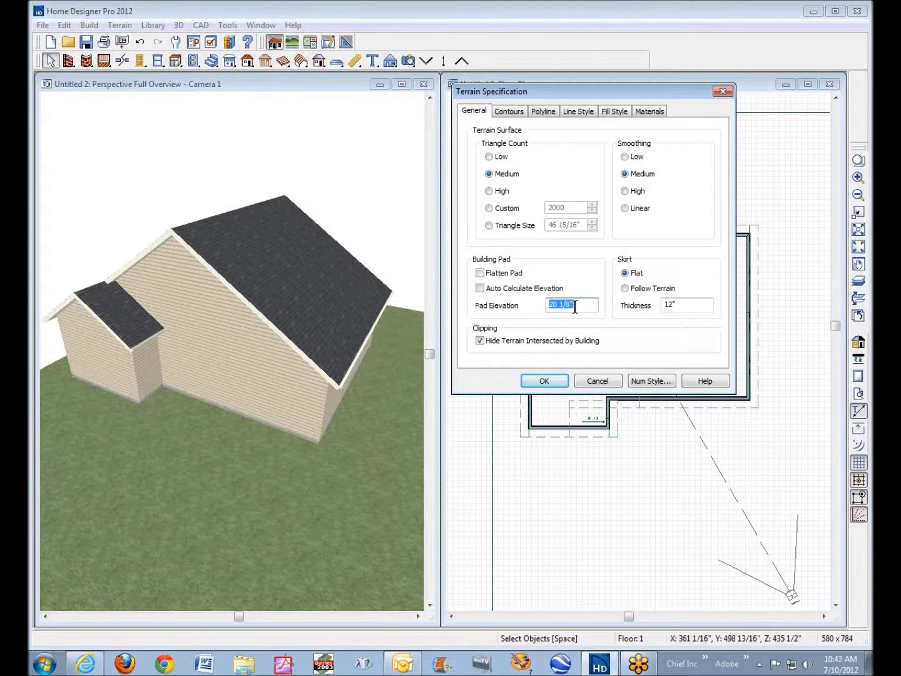
pyautogui.write('6')
pyautogui.click(543, 381)
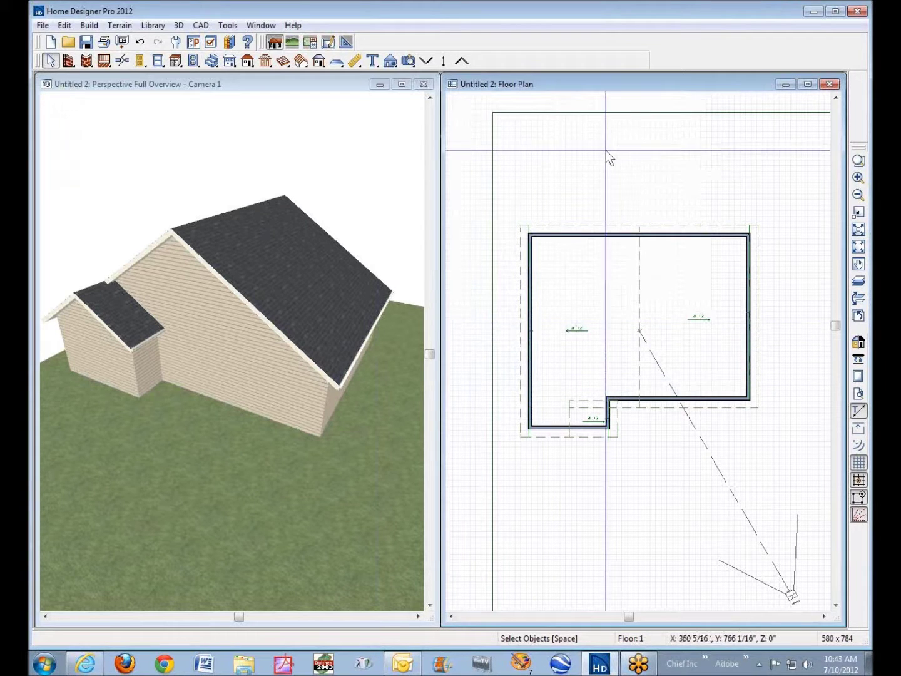
pyautogui.click(542, 115)
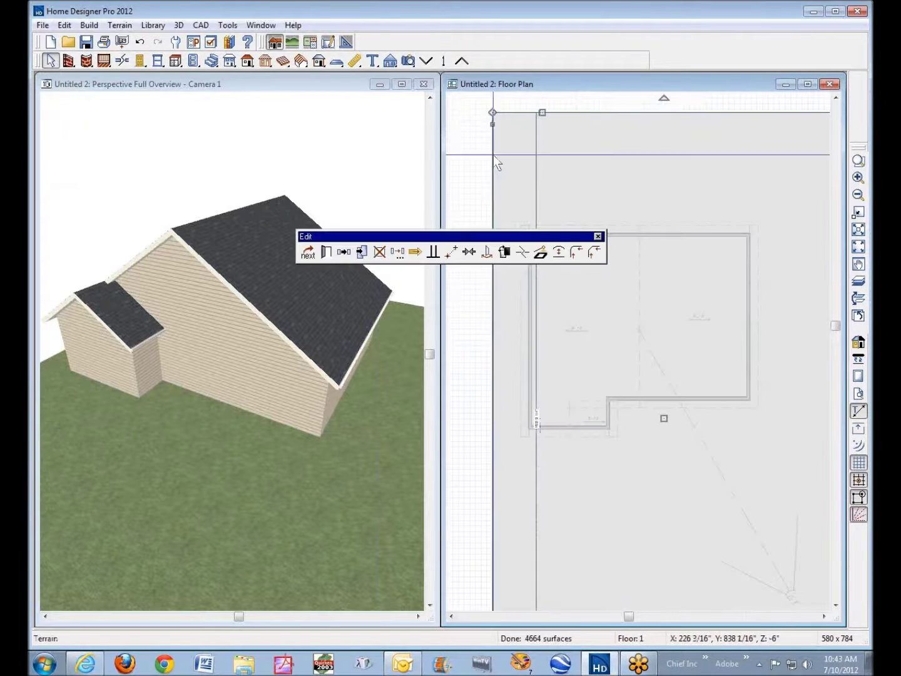
# - Change the terrain pad elevation from 6 to 12 inches
pyautogui.click(326, 252)
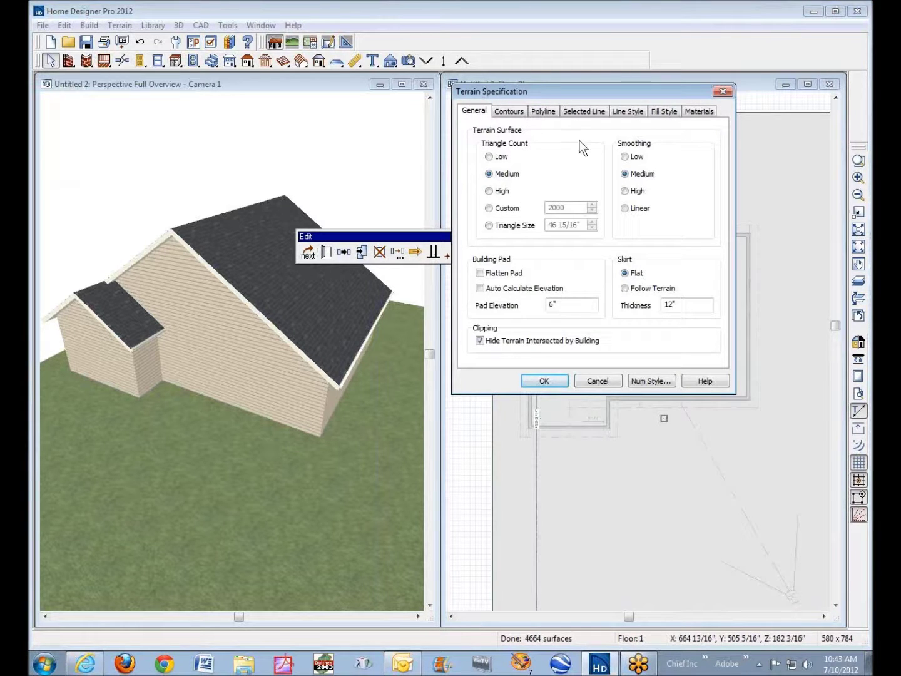
pyautogui.moveTo(557, 301); pyautogui.dragTo(473, 307)
pyautogui.click(545, 380)
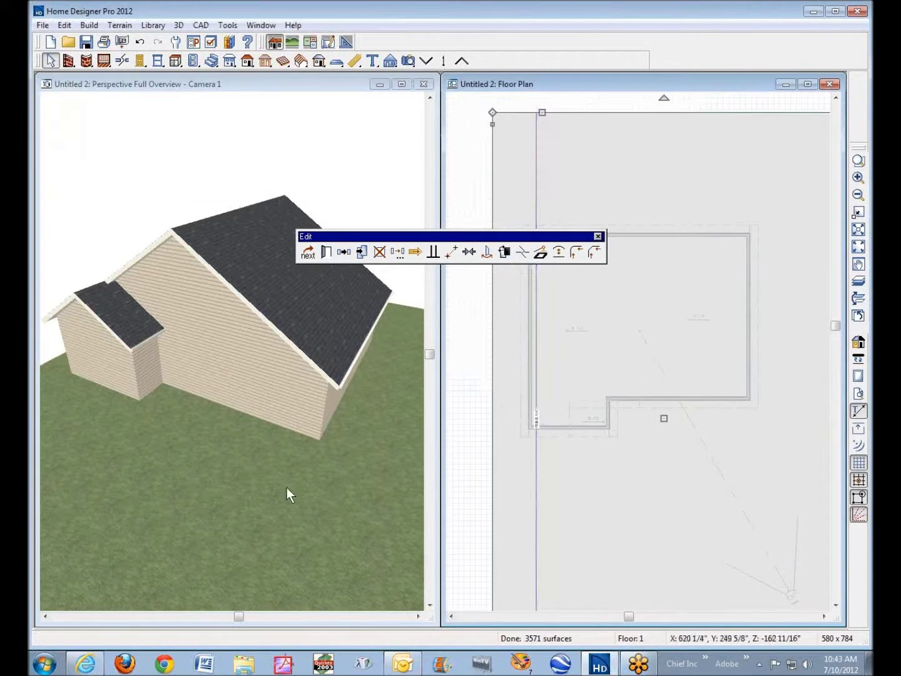
pyautogui.scroll(6, 273, 425)
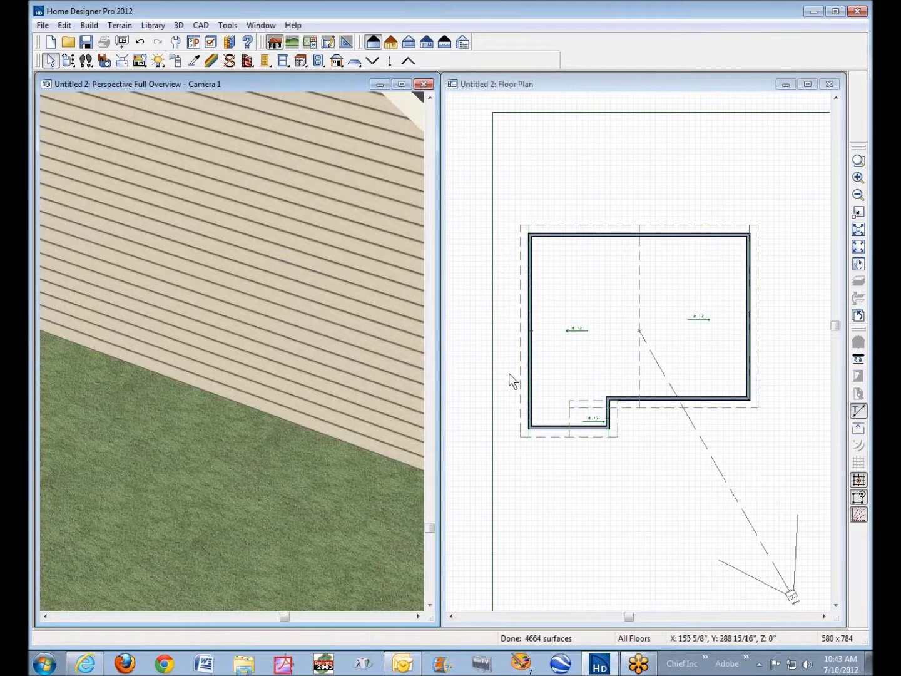
# - Raise the pad elevation past 12 inches so a grey foundation strip shows
pyautogui.click(490, 398)
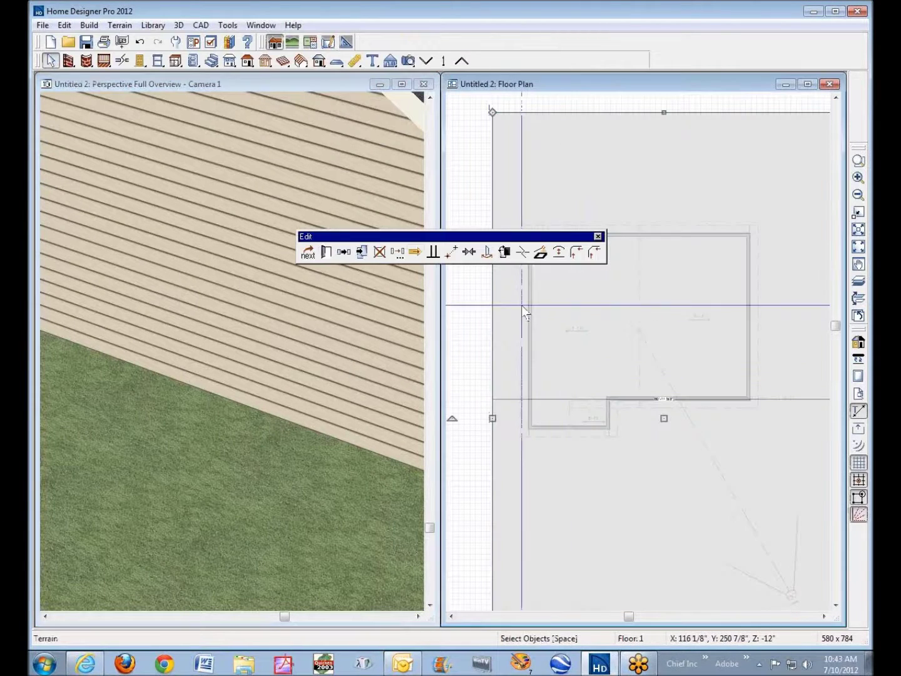
pyautogui.click(324, 253)
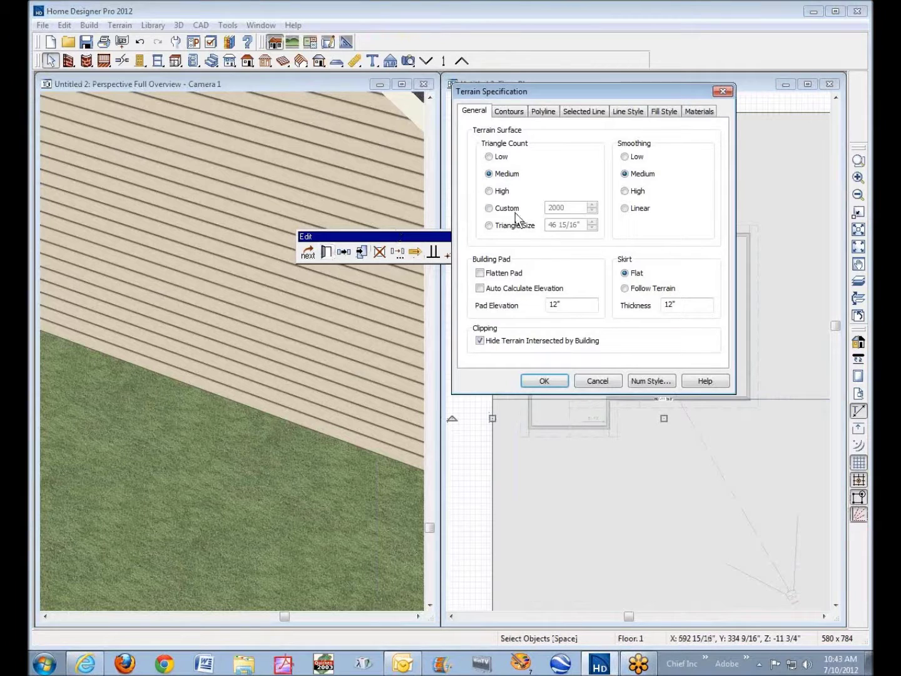
pyautogui.doubleClick(567, 307)
pyautogui.click(549, 379)
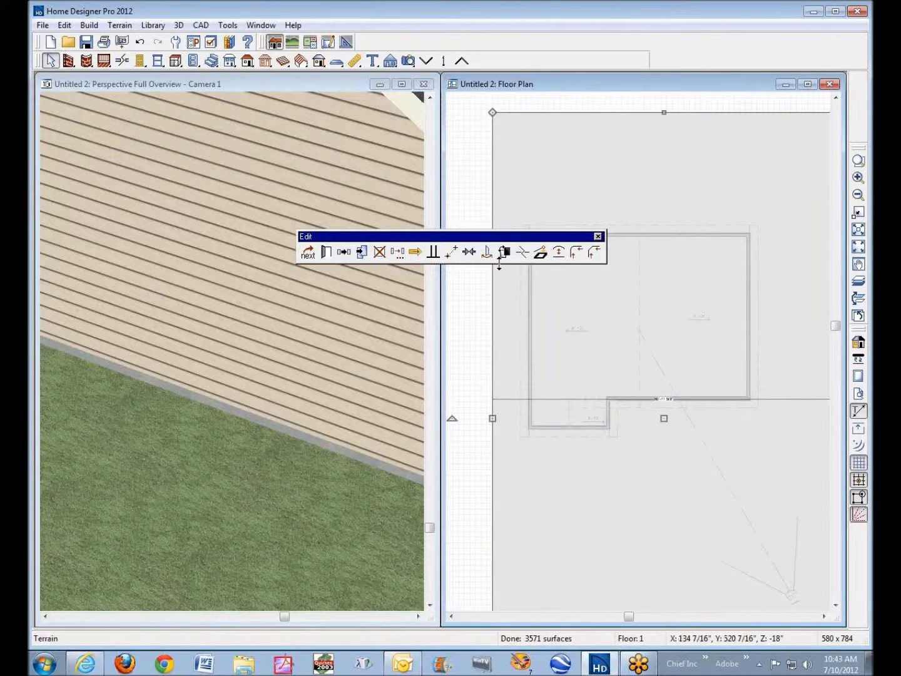
pyautogui.click(858, 213)
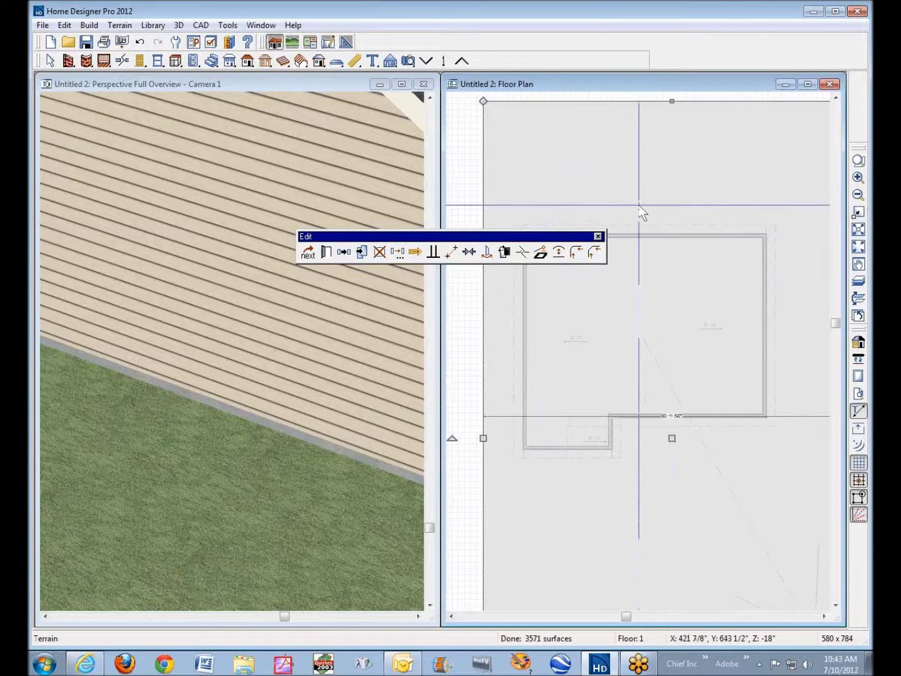
pyautogui.press('Escape')
# - Zoom the 3D view out twice to show the whole house and switch the plan to Floor 0
pyautogui.click(314, 82)
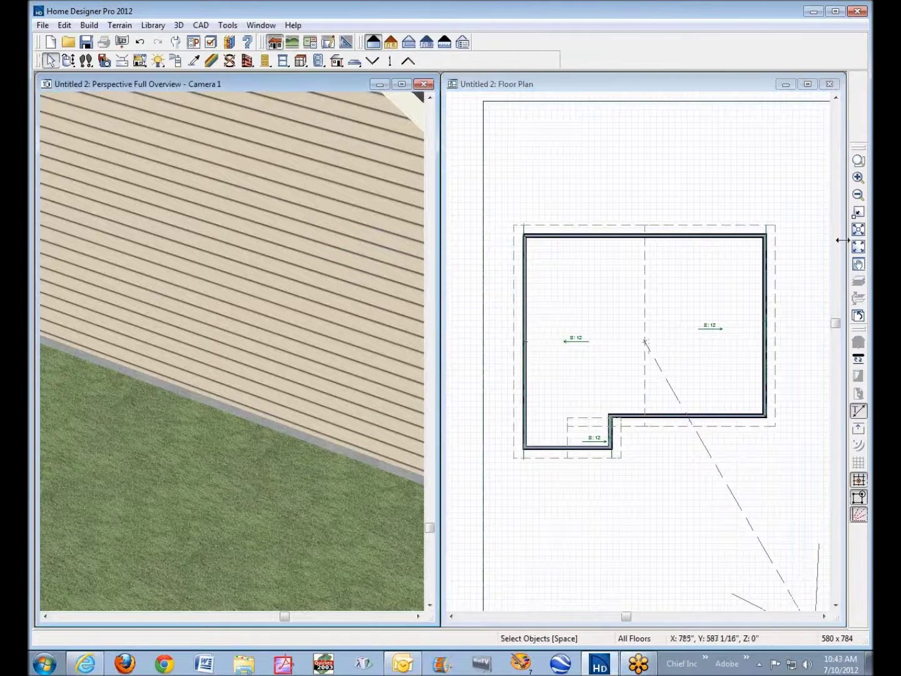
pyautogui.click(860, 196)
pyautogui.click(860, 196)
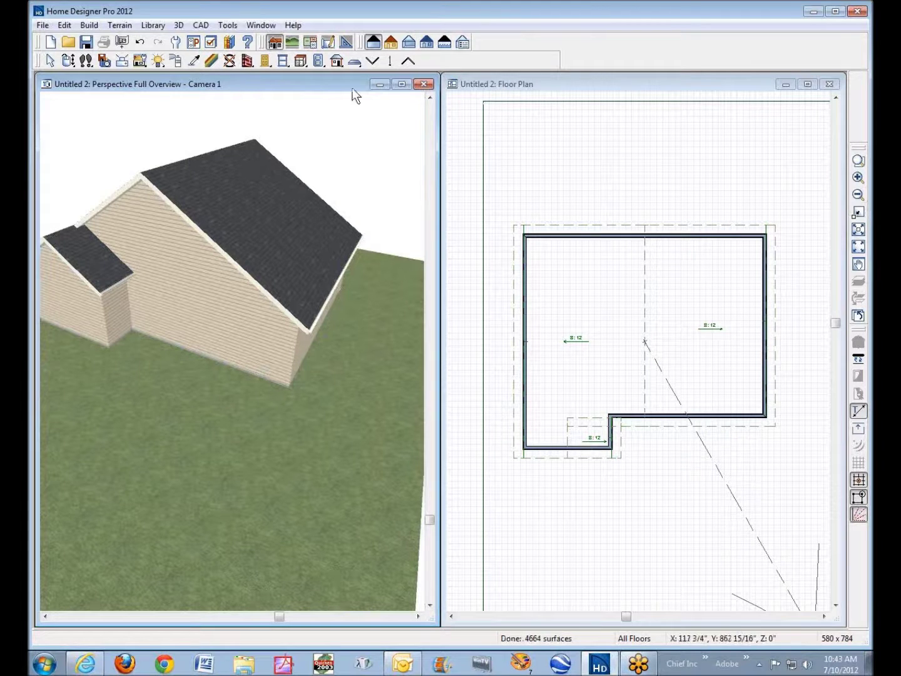
pyautogui.click(372, 60)
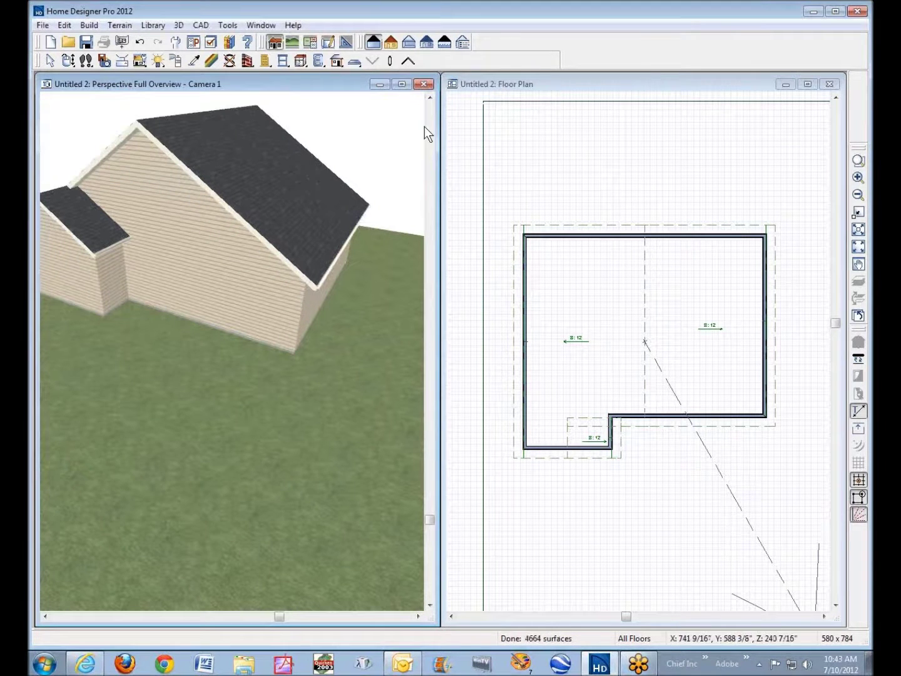
pyautogui.click(572, 82)
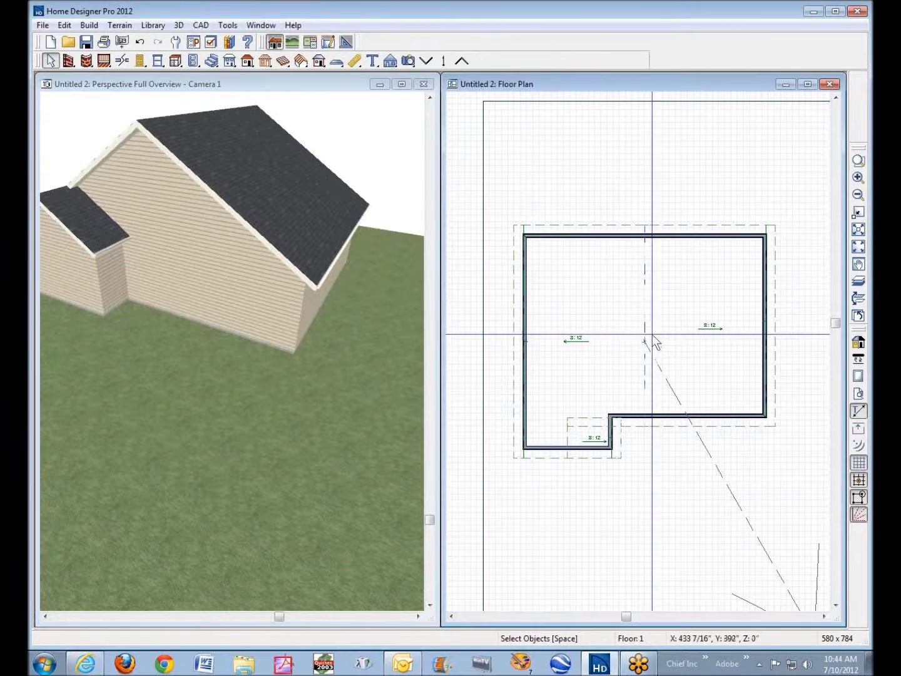
pyautogui.click(426, 61)
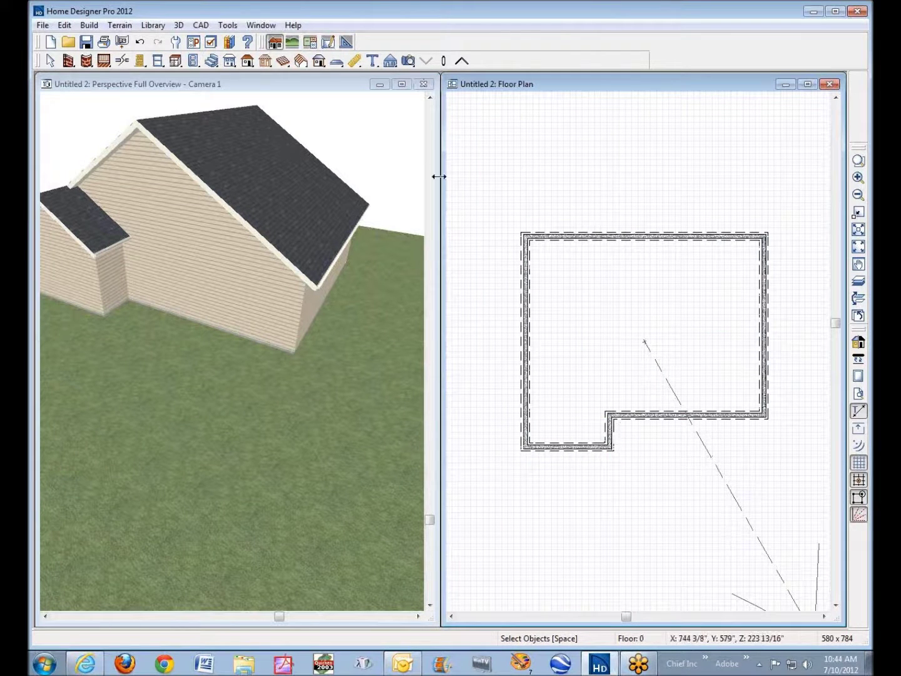
# - Drag the bump-out's bottom foundation wall up in line with the main foundation, then go back to Floor 1
pyautogui.click(580, 448)
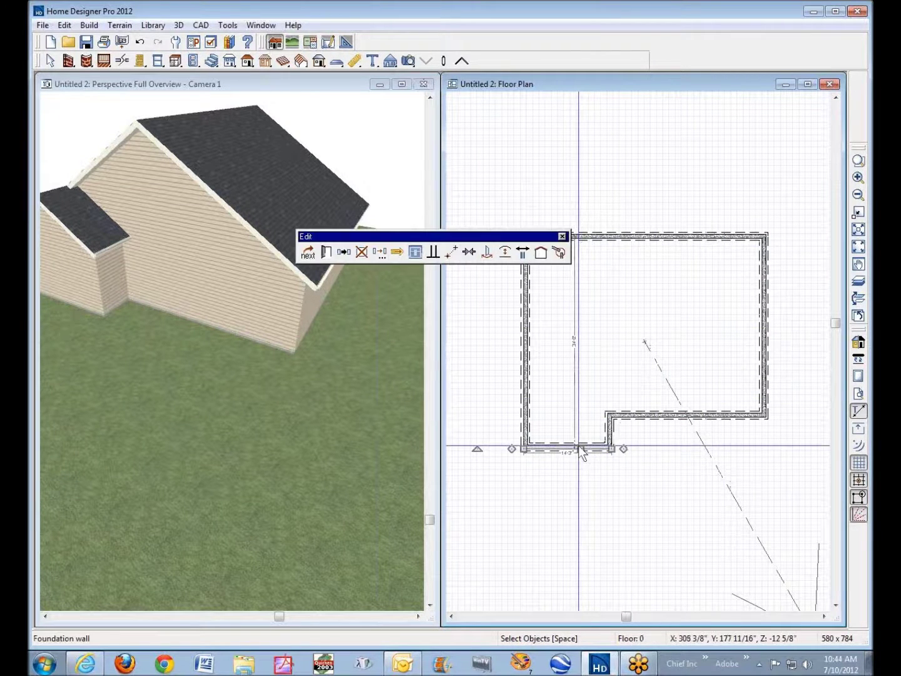
pyautogui.moveTo(581, 448); pyautogui.dragTo(578, 417)
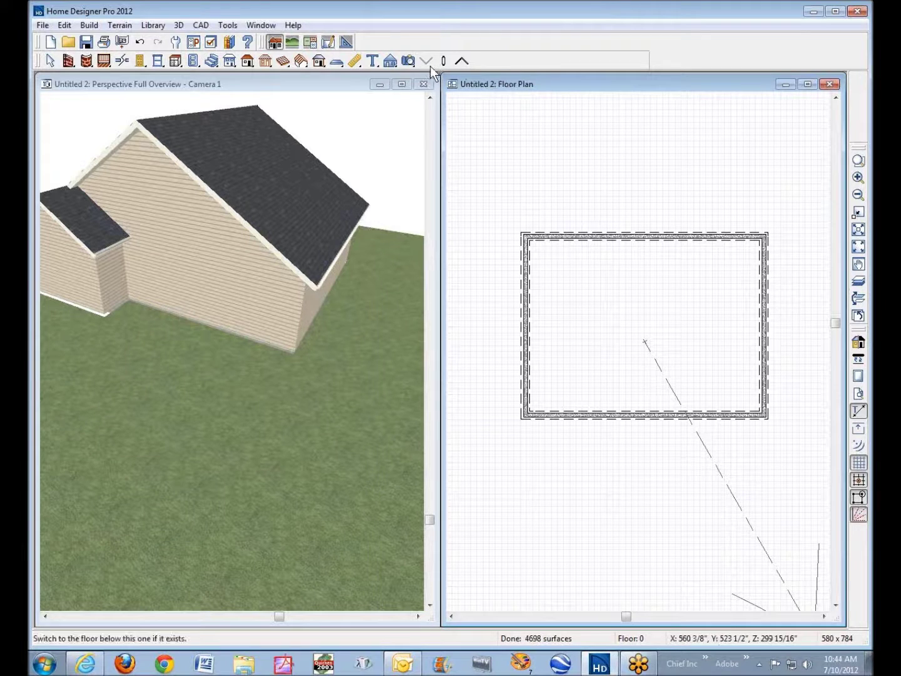
pyautogui.click(460, 61)
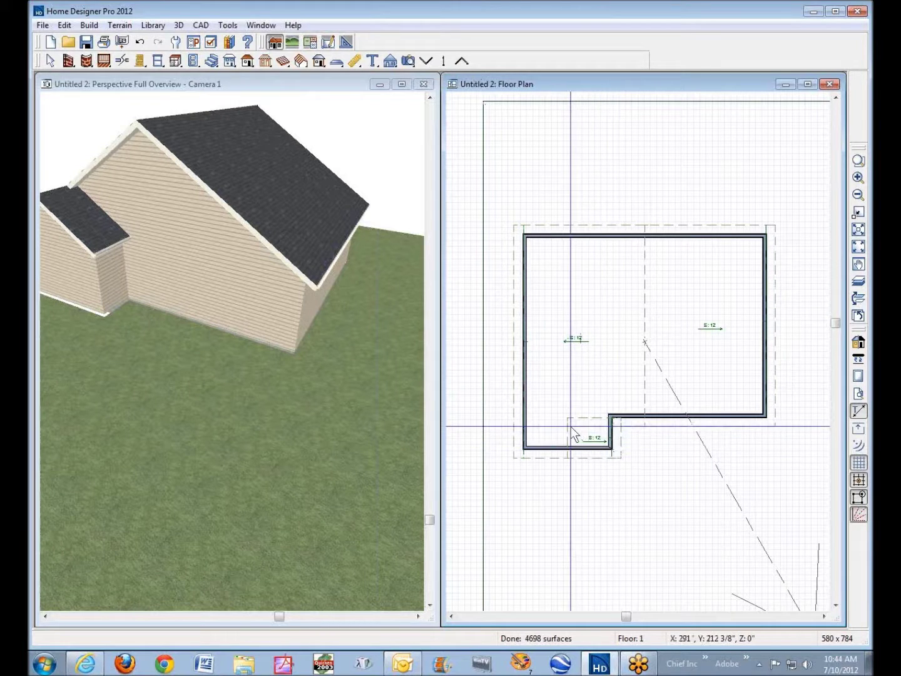
# - Drag the bump-out's bottom wall up until nearly flush with the main house's front wall
pyautogui.scroll(2, 603, 450)
pyautogui.click(610, 459)
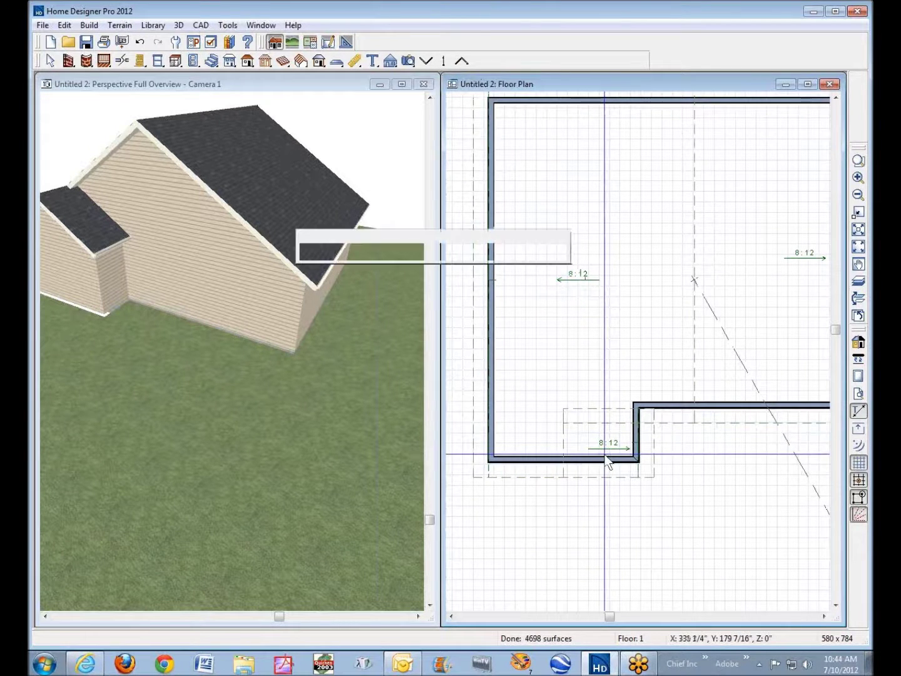
pyautogui.moveTo(608, 459); pyautogui.dragTo(618, 420)
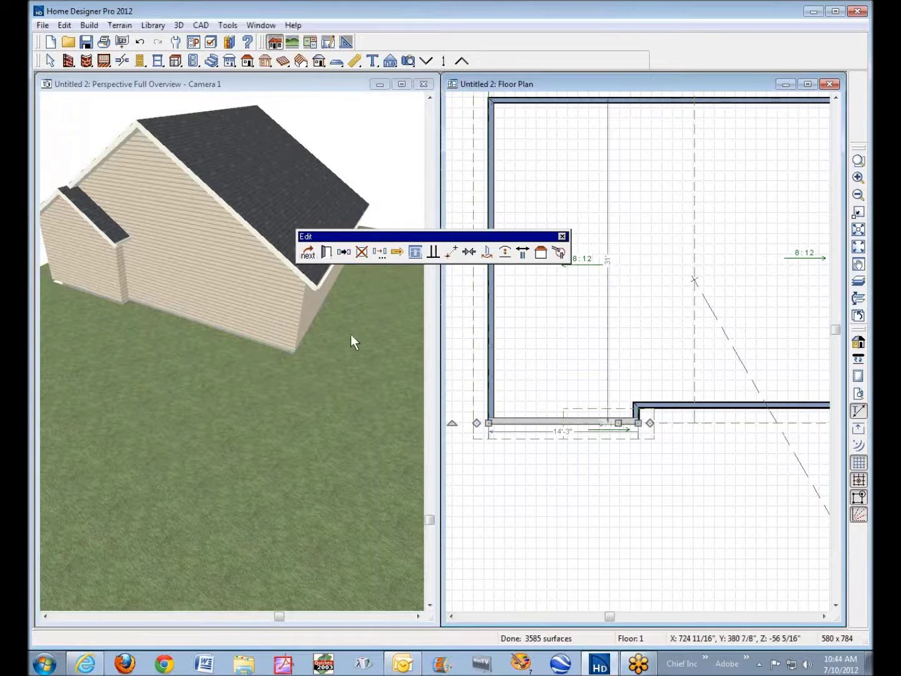
pyautogui.click(327, 377)
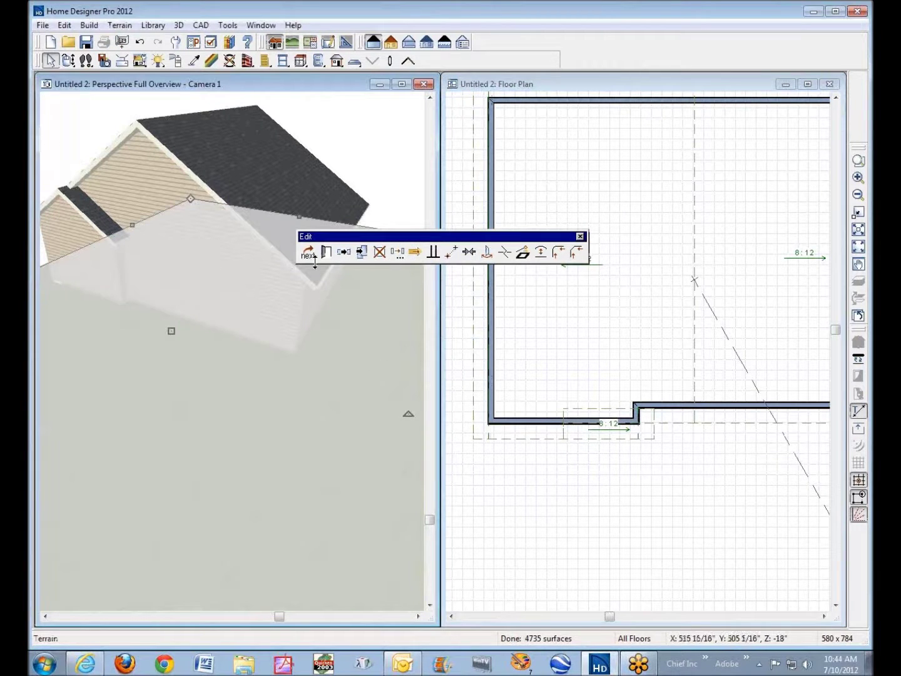
# - Turn off Hide Terrain Intersected by Building on the terrain so grass reaches the house walls
pyautogui.click(325, 251)
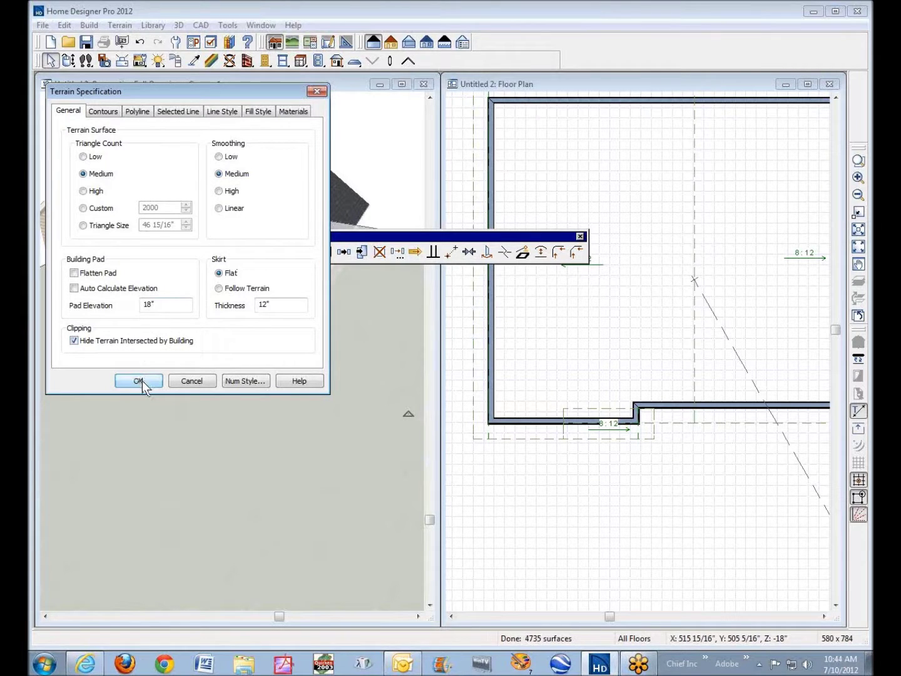
pyautogui.click(73, 341)
pyautogui.click(139, 380)
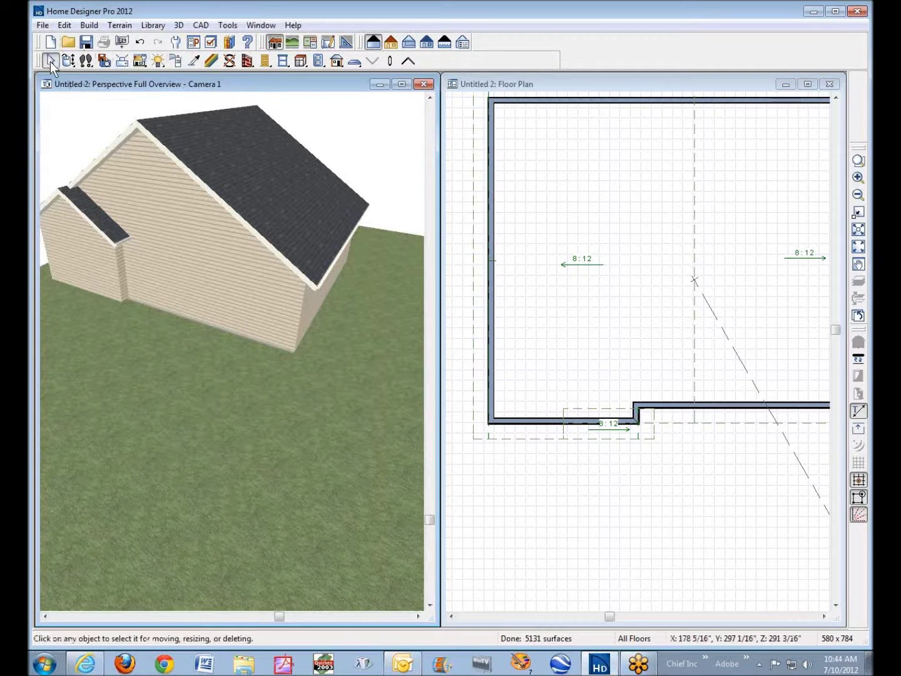
# - Orbit, tilt and pan the 3D view toward the bump-out gable, then select its corner wall
pyautogui.click(83, 61)
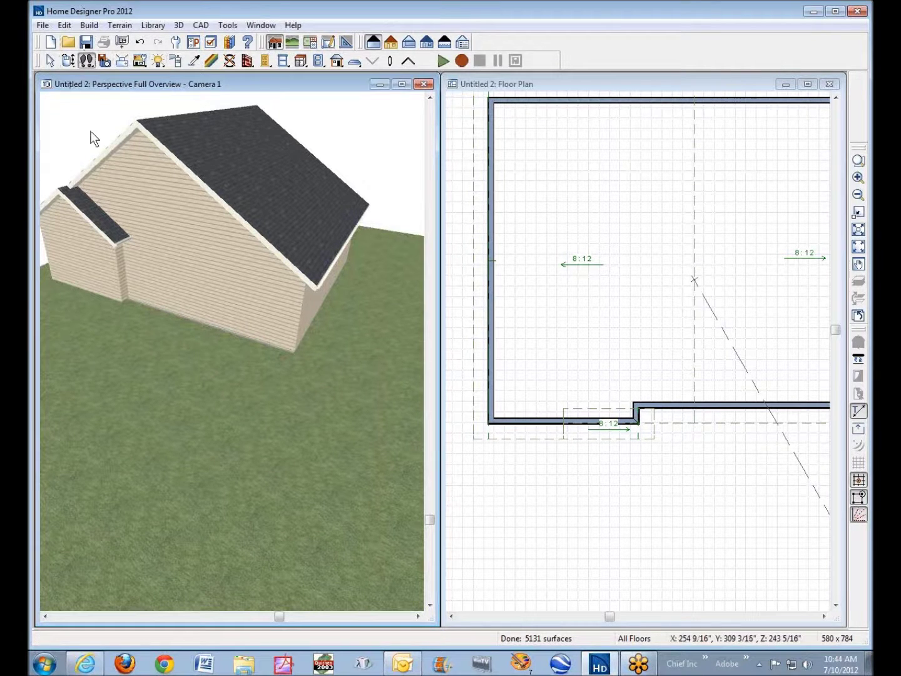
pyautogui.click(69, 61)
pyautogui.moveTo(138, 271); pyautogui.dragTo(270, 228)
pyautogui.press('space')
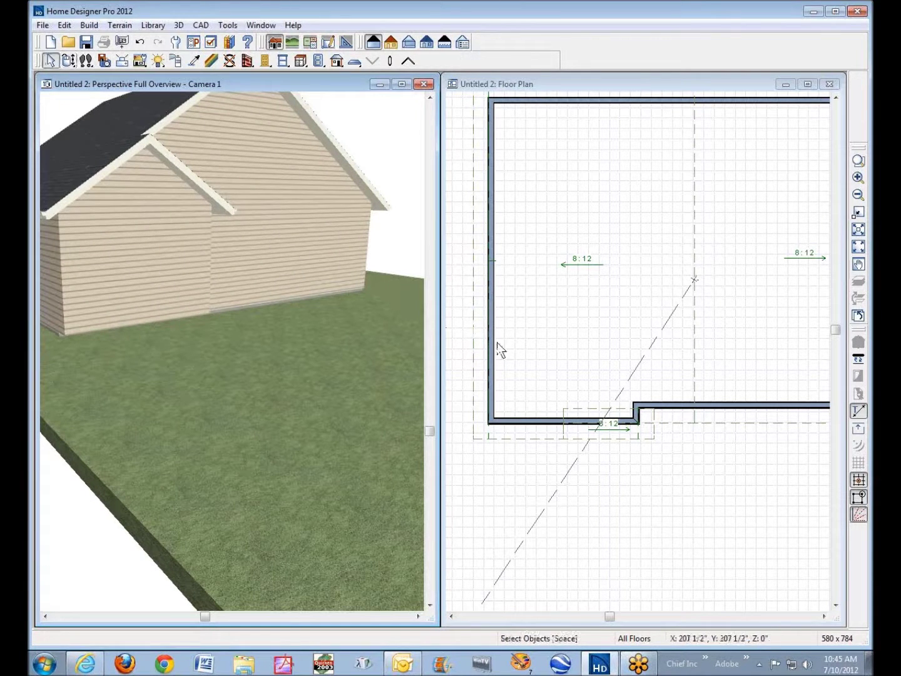
pyautogui.click(430, 98)
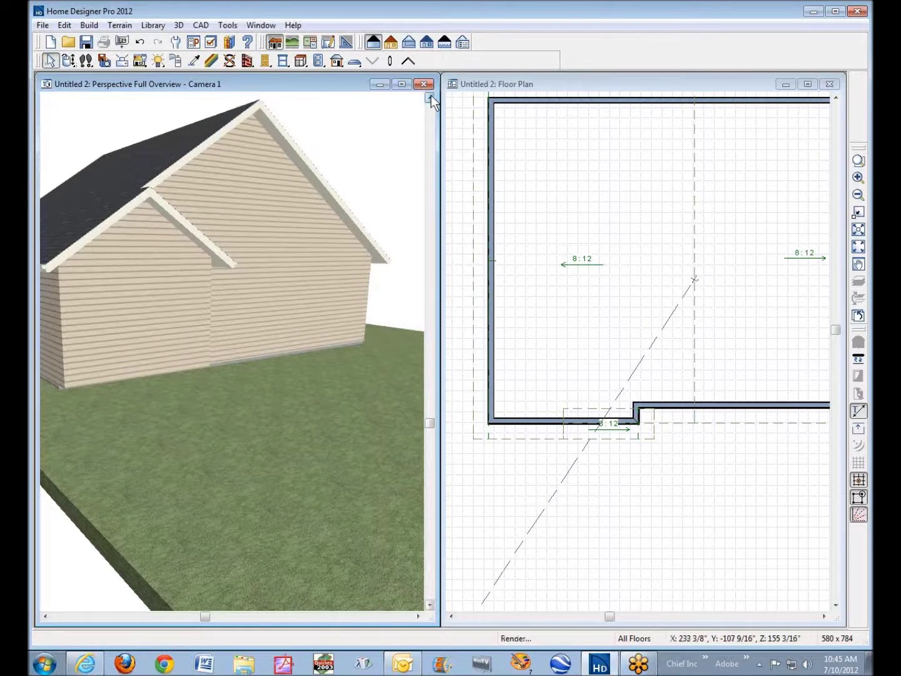
pyautogui.click(429, 98)
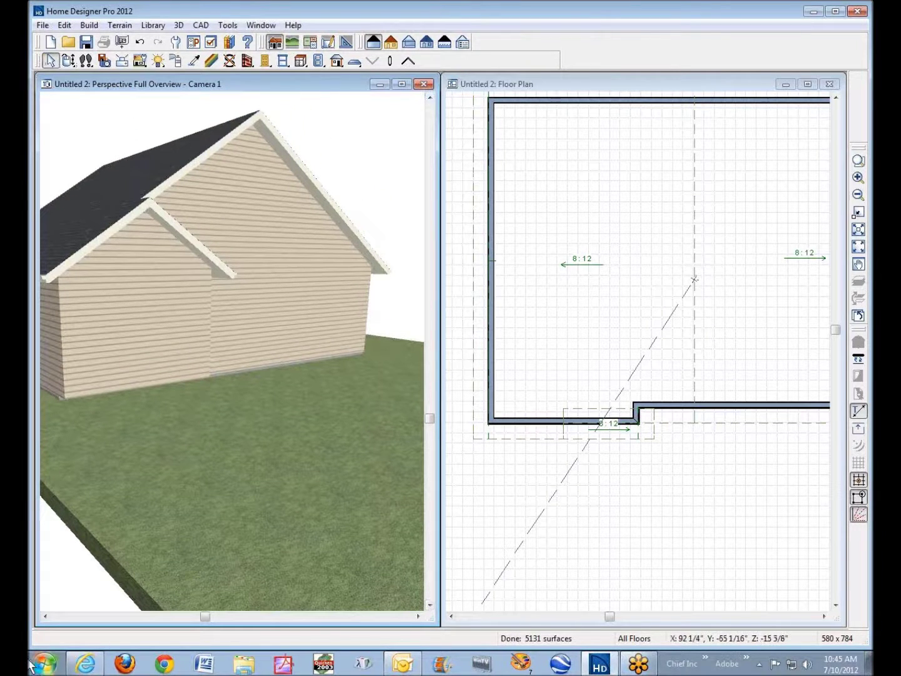
pyautogui.click(45, 616)
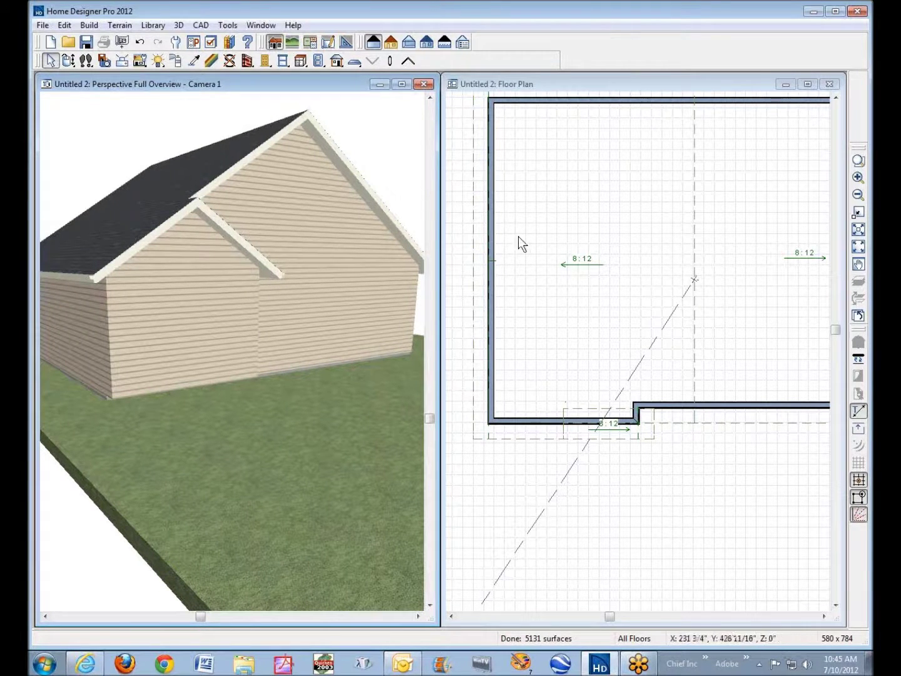
pyautogui.click(678, 404)
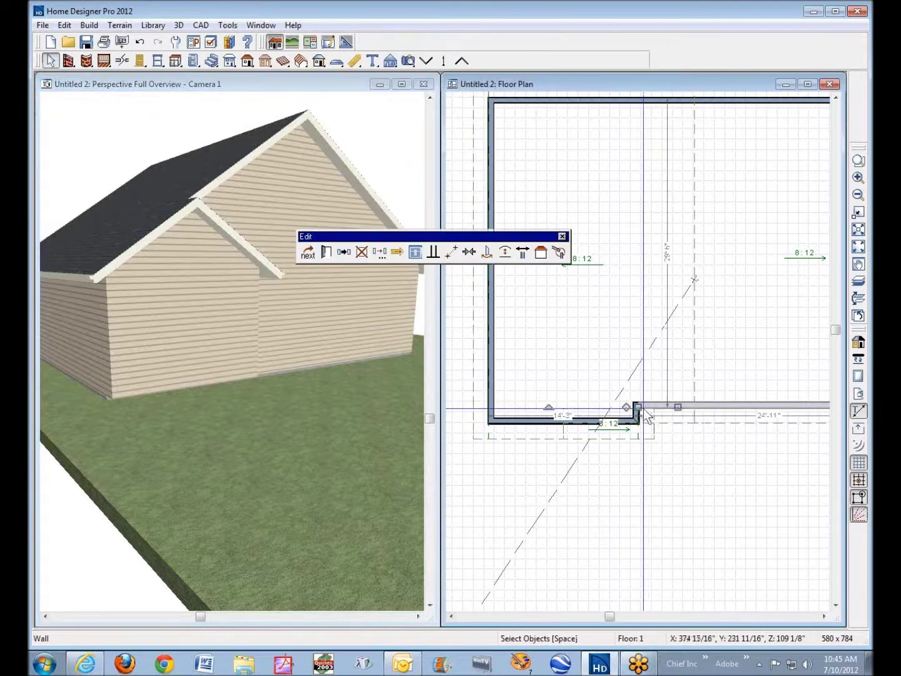
# - Lengthen the front wall leftward to 38'-8 1/2", then select the narrow room strip behind it
pyautogui.moveTo(639, 406); pyautogui.dragTo(482, 407)
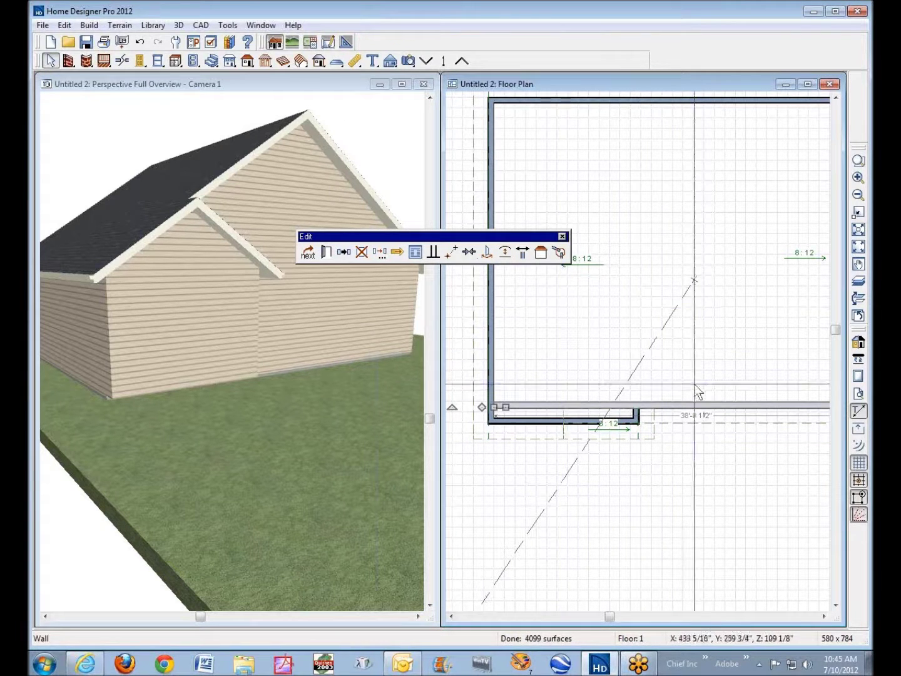
pyautogui.click(544, 418)
pyautogui.click(543, 413)
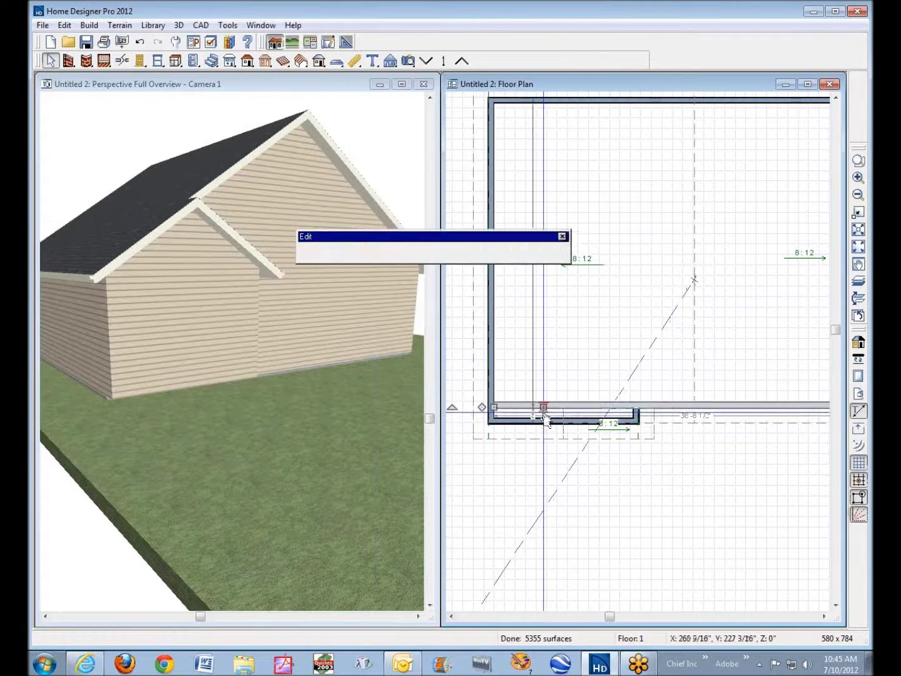
pyautogui.rightClick(544, 412)
pyautogui.click(611, 174)
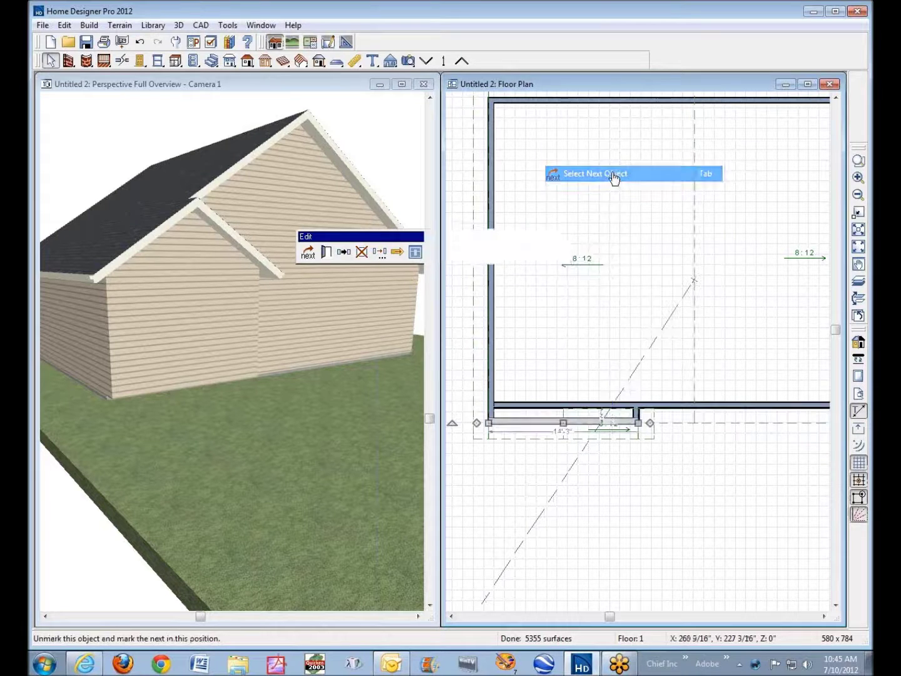
pyautogui.click(595, 229)
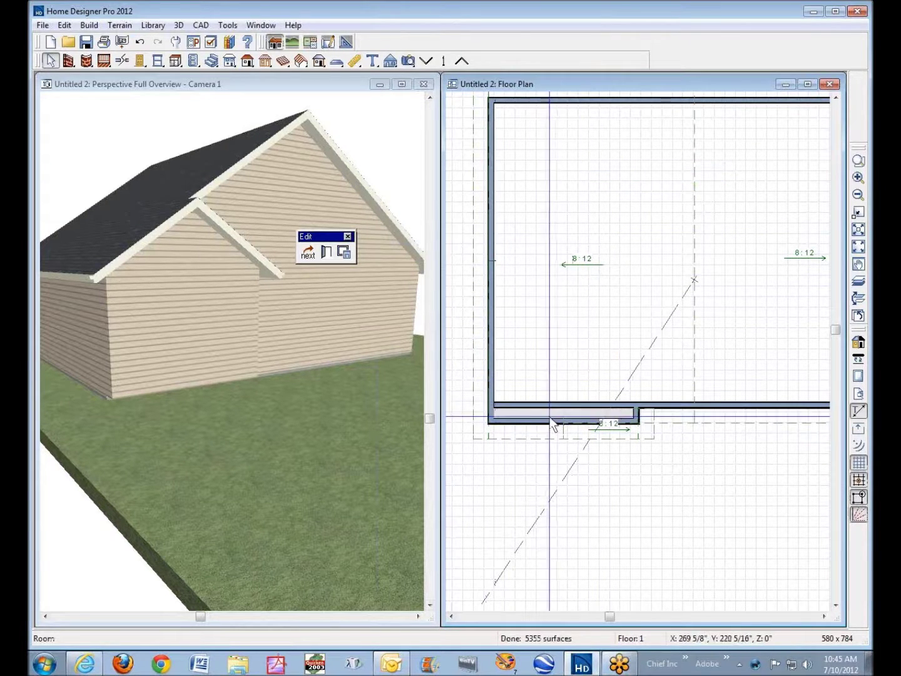
# - Override the default floor height and set the narrow room's floor to 18 inches
pyautogui.click(326, 252)
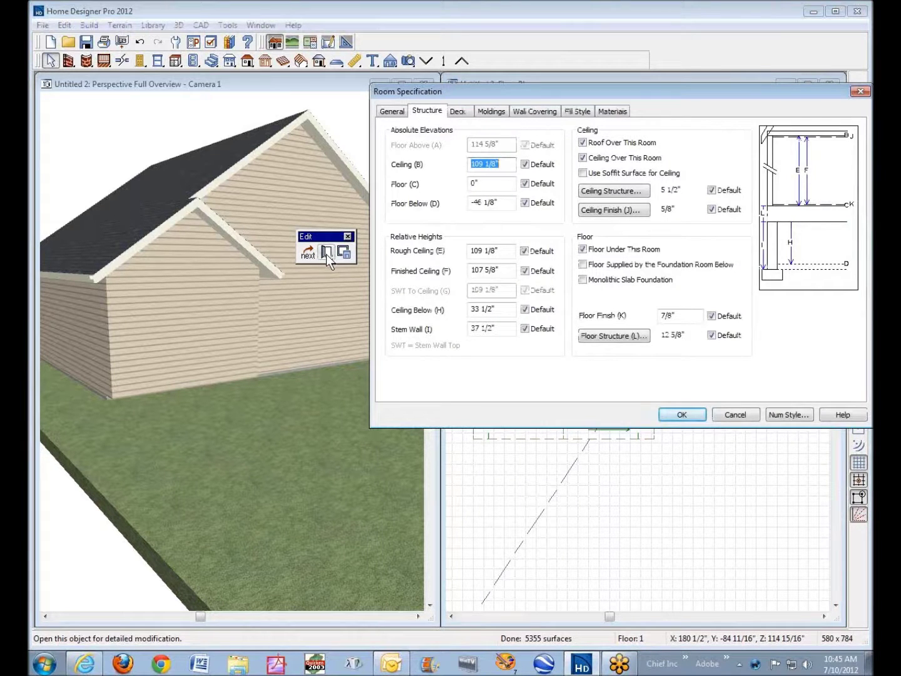
pyautogui.click(525, 184)
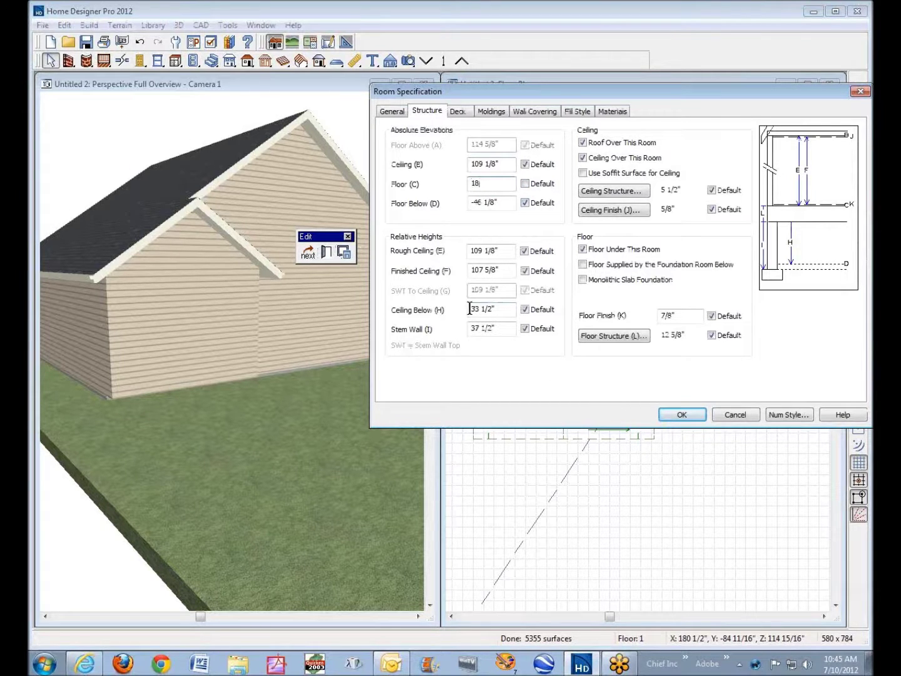
pyautogui.click(676, 414)
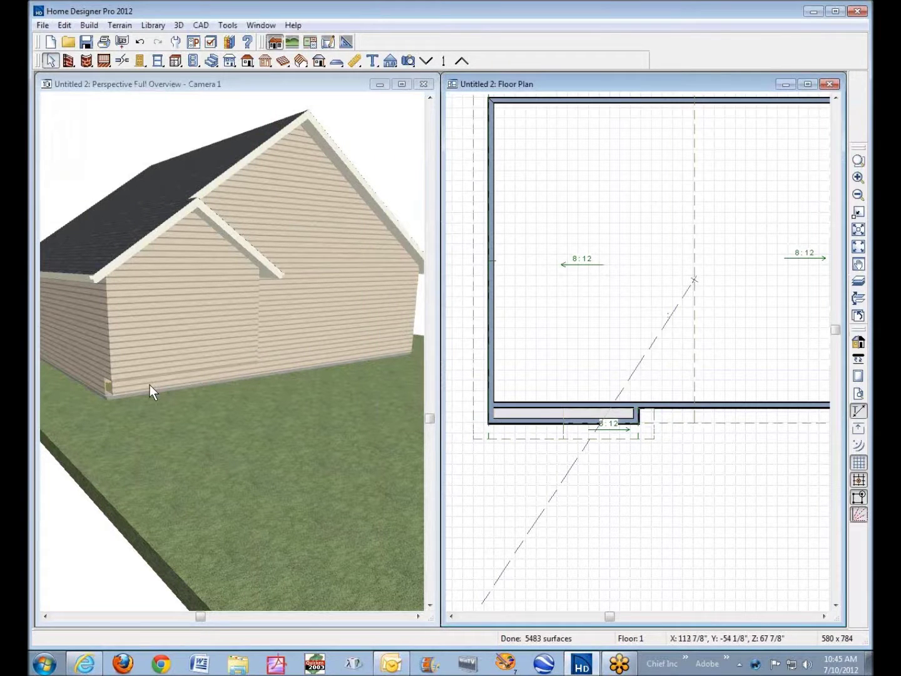
pyautogui.click(392, 60)
# - Browse the Cross Section/Elevation and Camera toolbars and the 3D menu without changing anything
pyautogui.click(409, 62)
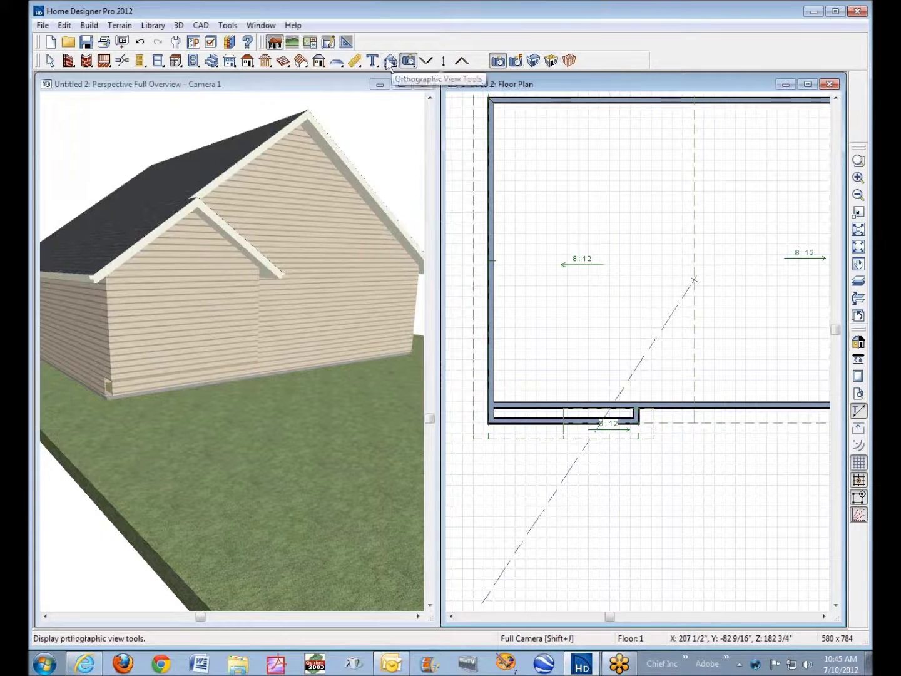
pyautogui.click(390, 59)
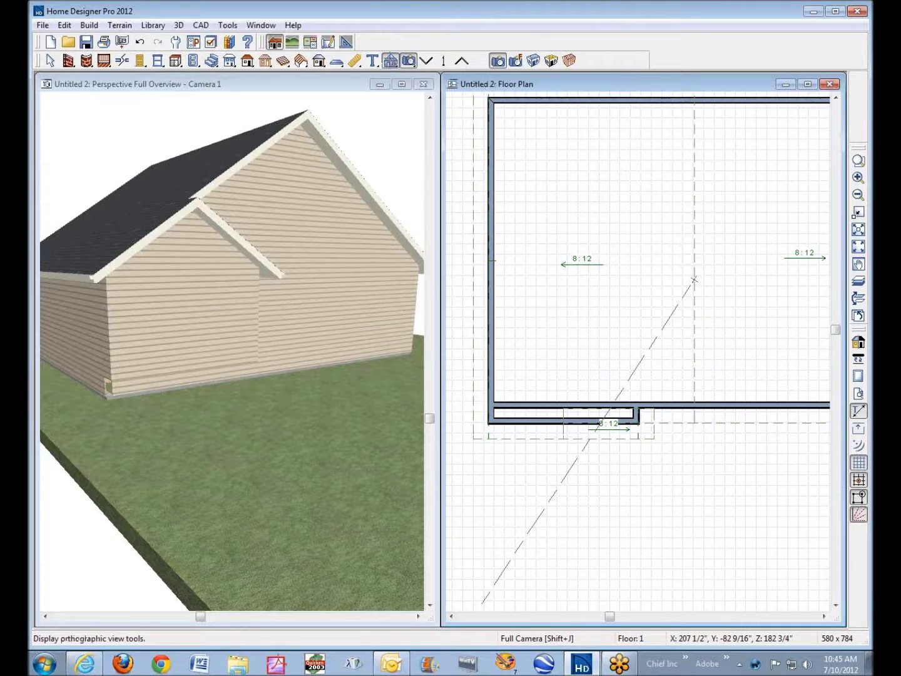
pyautogui.click(406, 62)
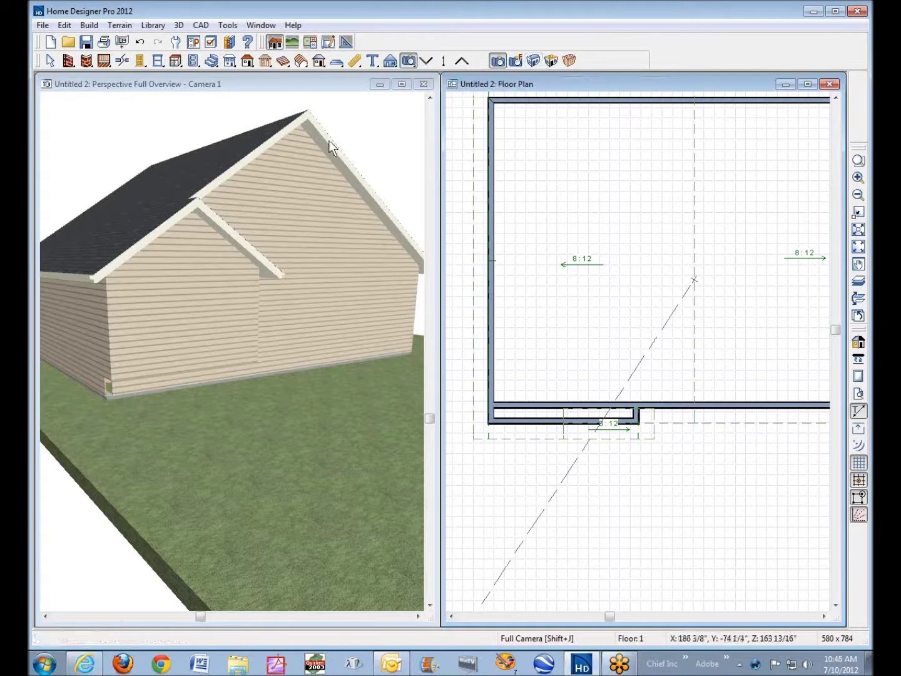
pyautogui.click(186, 28)
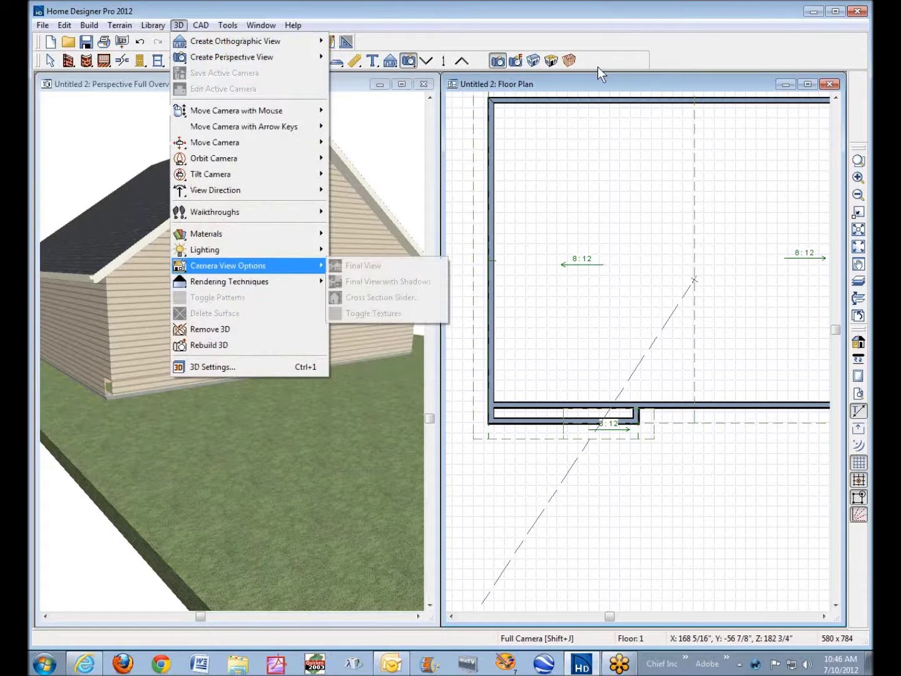
pyautogui.click(575, 67)
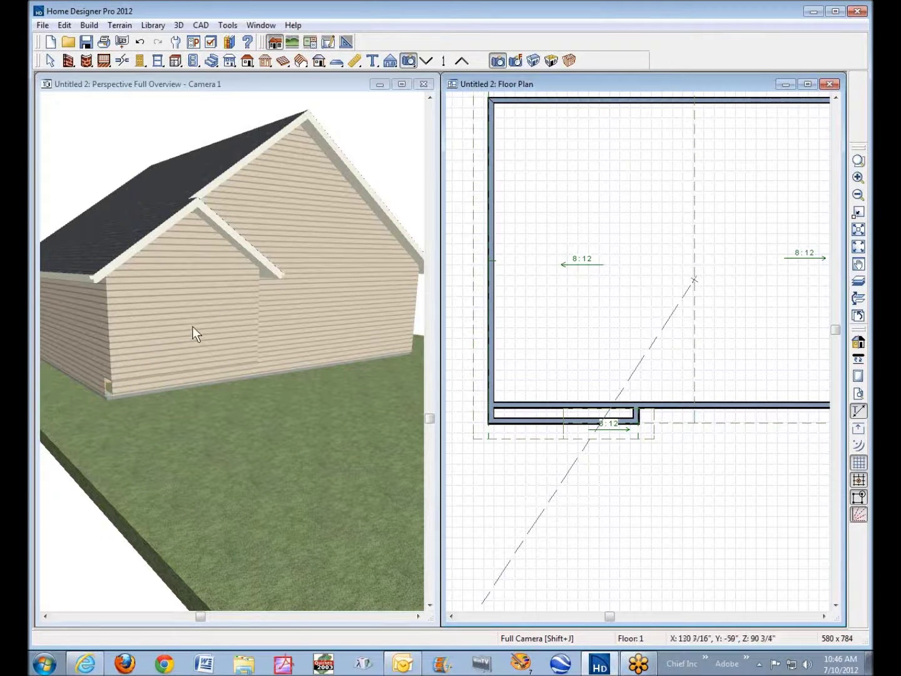
pyautogui.click(157, 60)
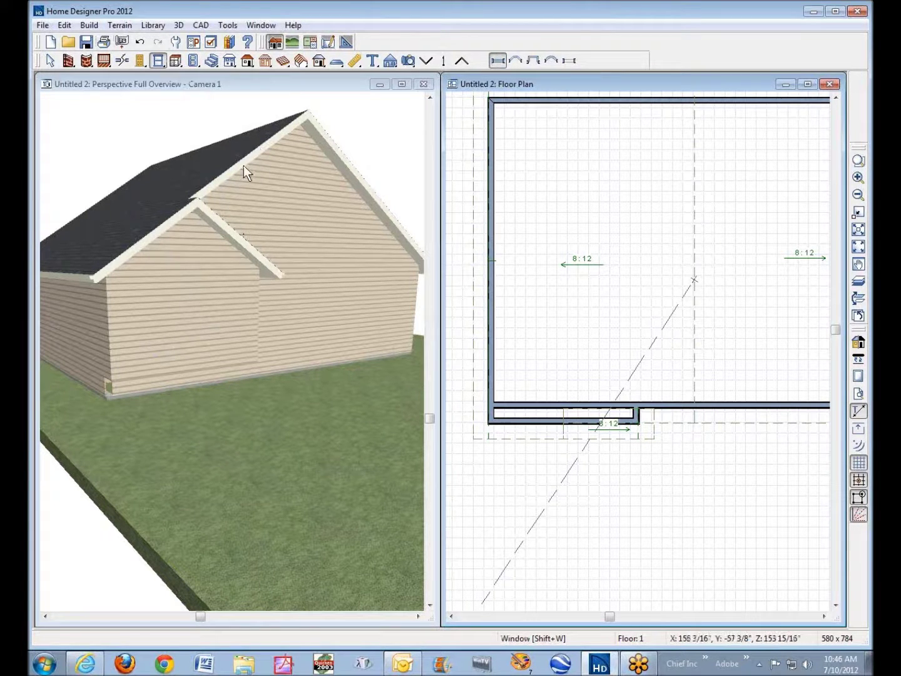
# - Place two windows side by side in the bump-out's gable wall
pyautogui.click(141, 297)
pyautogui.click(144, 113)
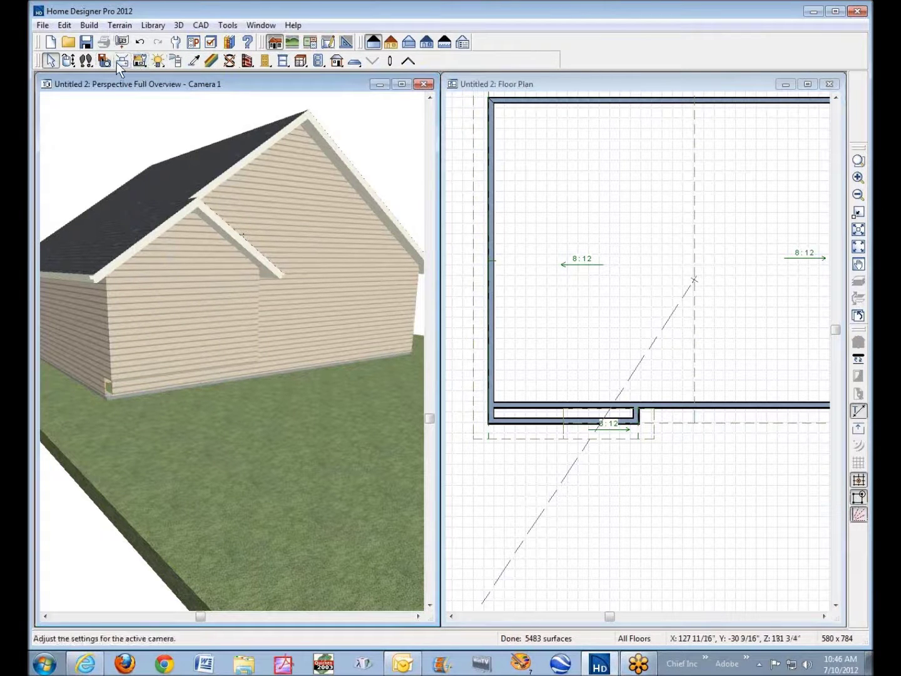
pyautogui.click(284, 60)
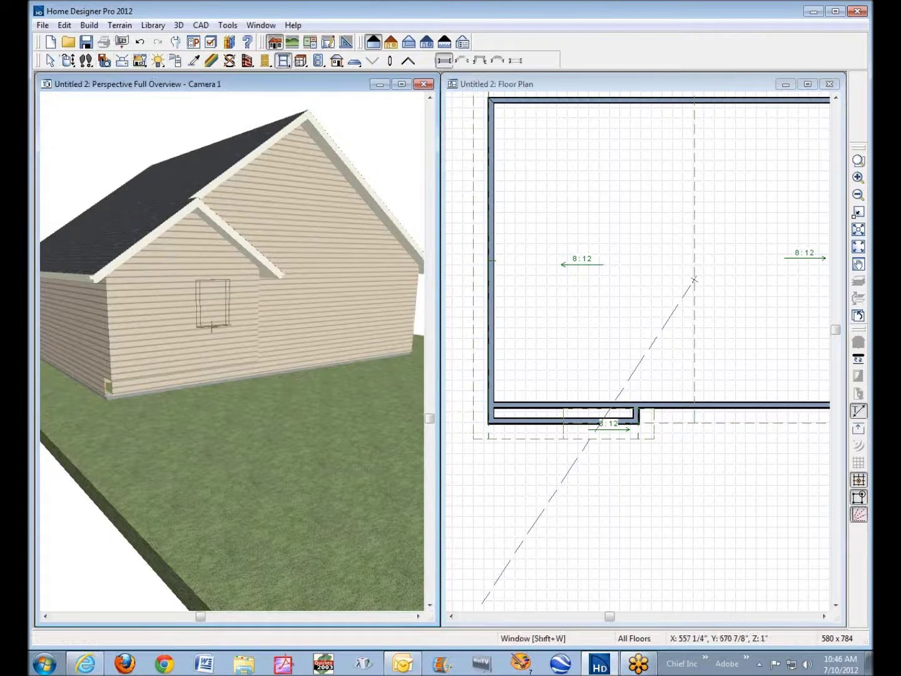
pyautogui.click(160, 324)
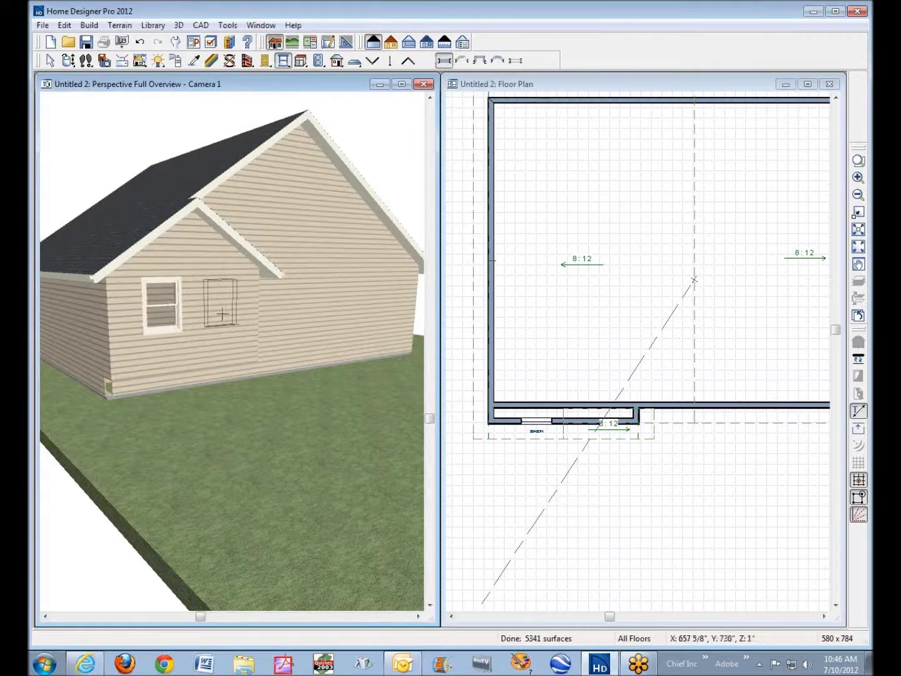
pyautogui.click(222, 314)
pyautogui.press('space')
# - Drag the two windows so they butt against each other
pyautogui.click(219, 301)
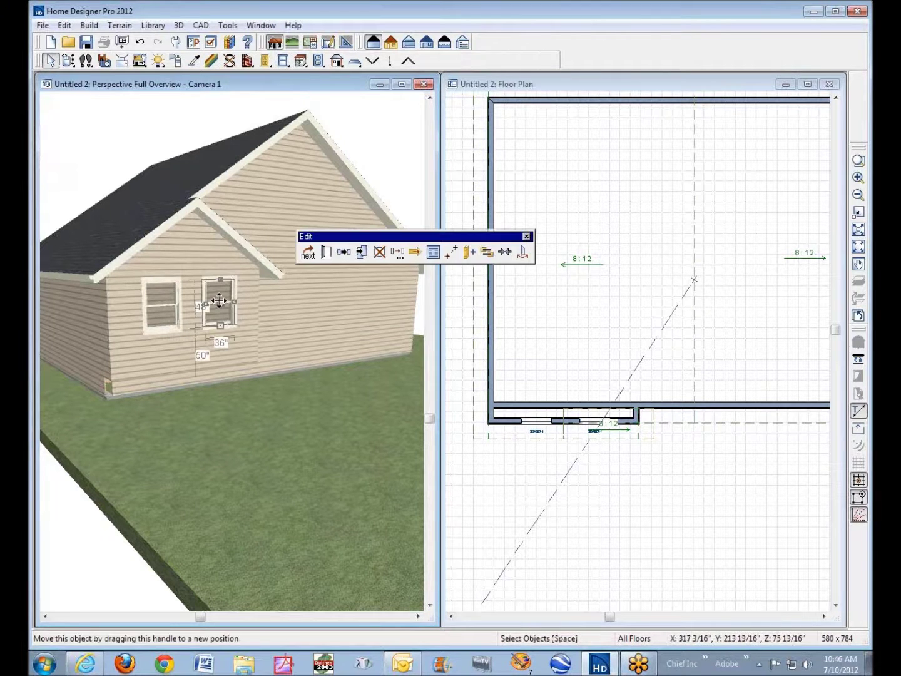
pyautogui.moveTo(218, 301); pyautogui.dragTo(186, 308)
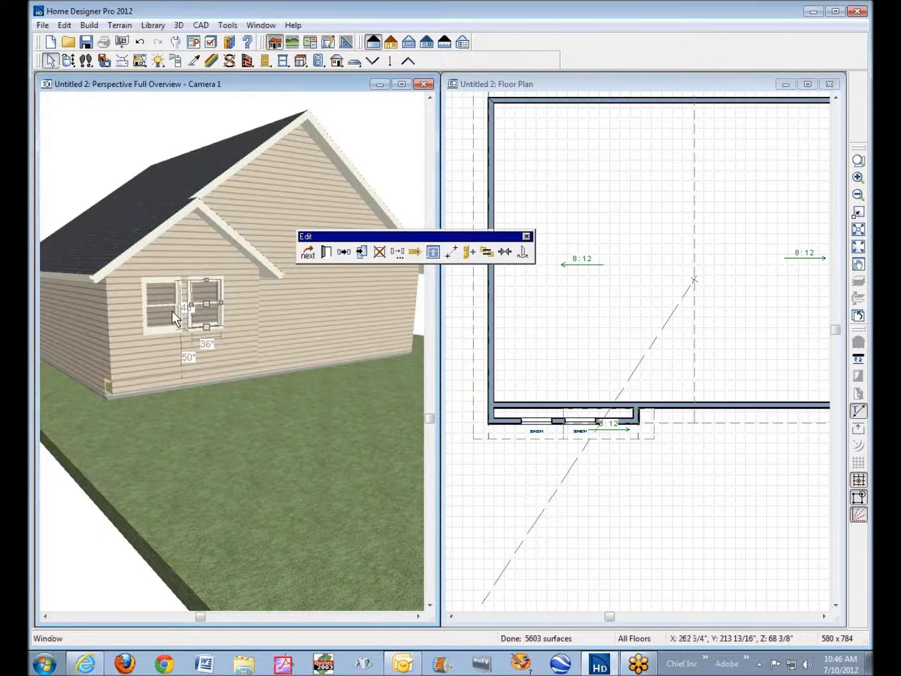
pyautogui.click(173, 312)
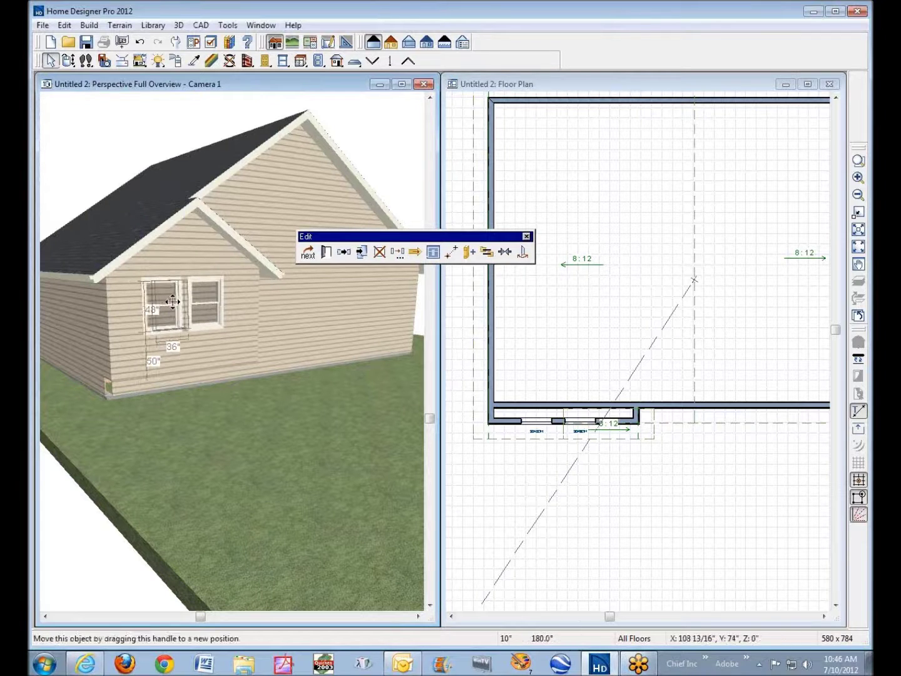
pyautogui.moveTo(172, 301); pyautogui.dragTo(181, 312)
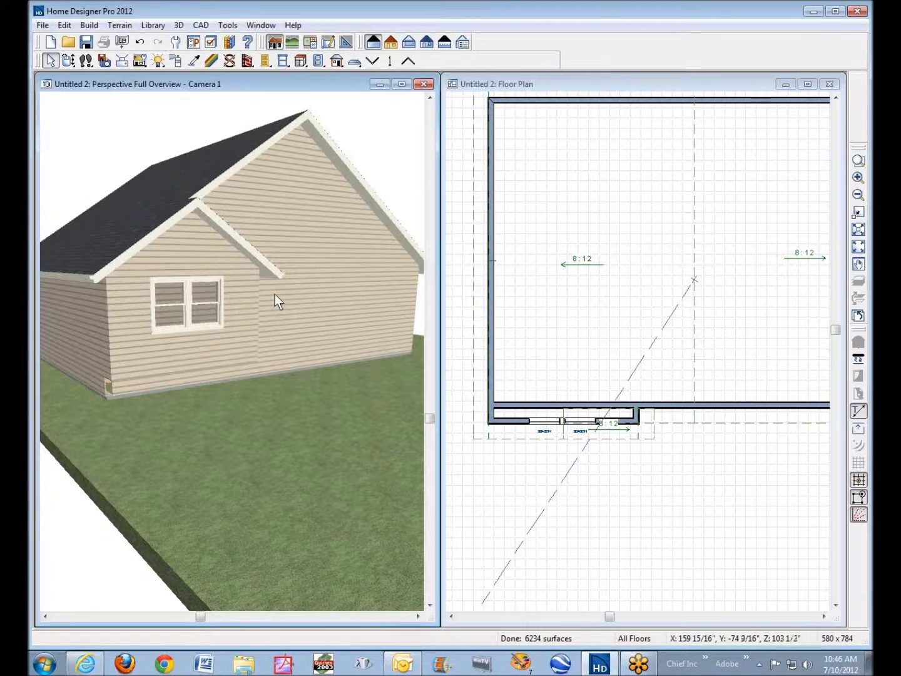
pyautogui.click(263, 63)
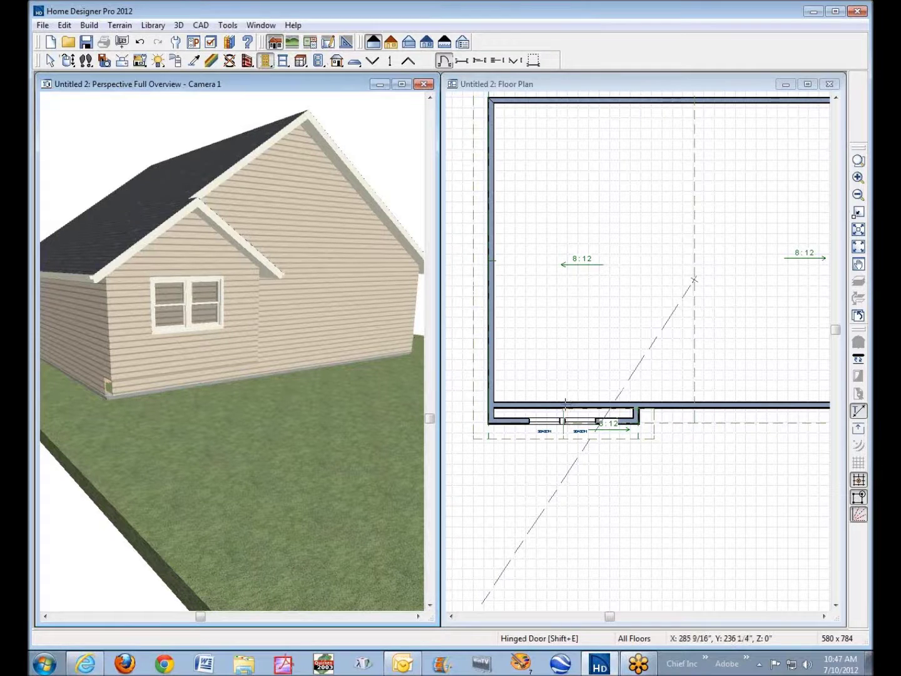
# - Place a hinged door in the bottom wall, then delete it as misplaced
pyautogui.click(565, 405)
pyautogui.press('space')
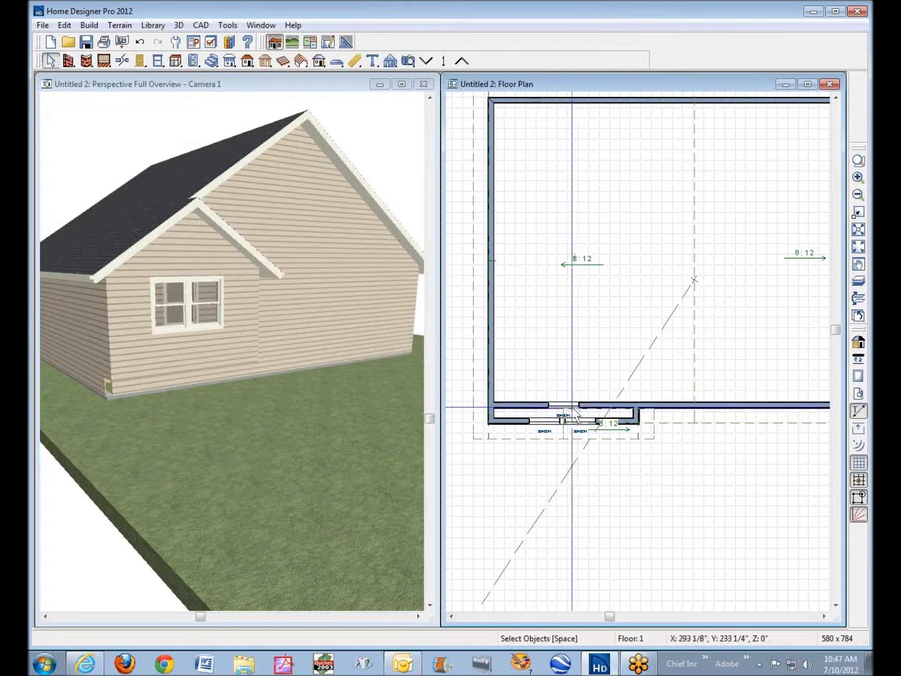
pyautogui.click(565, 407)
pyautogui.press('Delete')
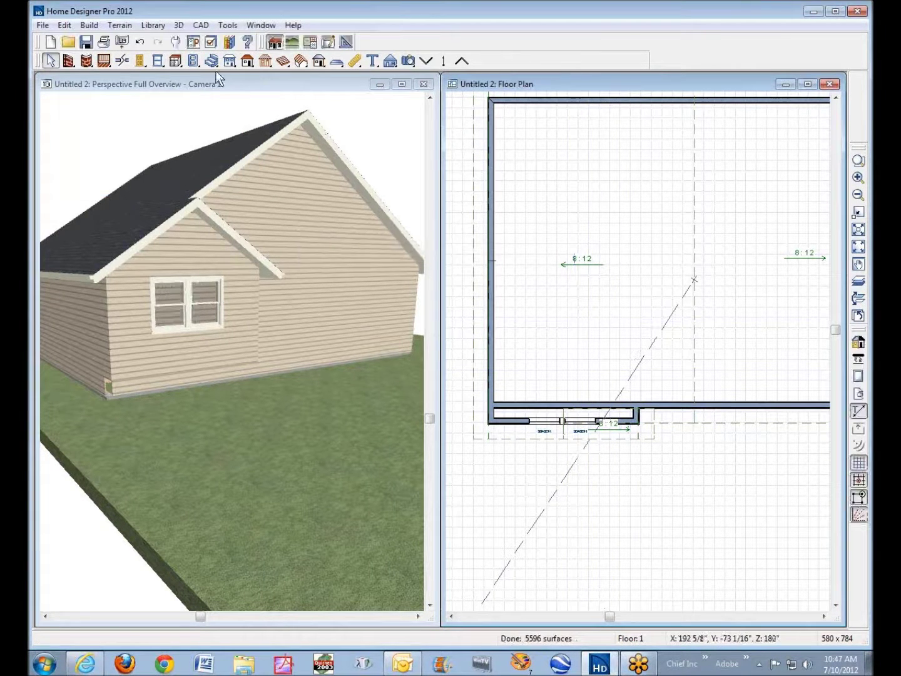
# - Place a new door in the bottom wall and change its Door Type to Doorway
pyautogui.click(140, 61)
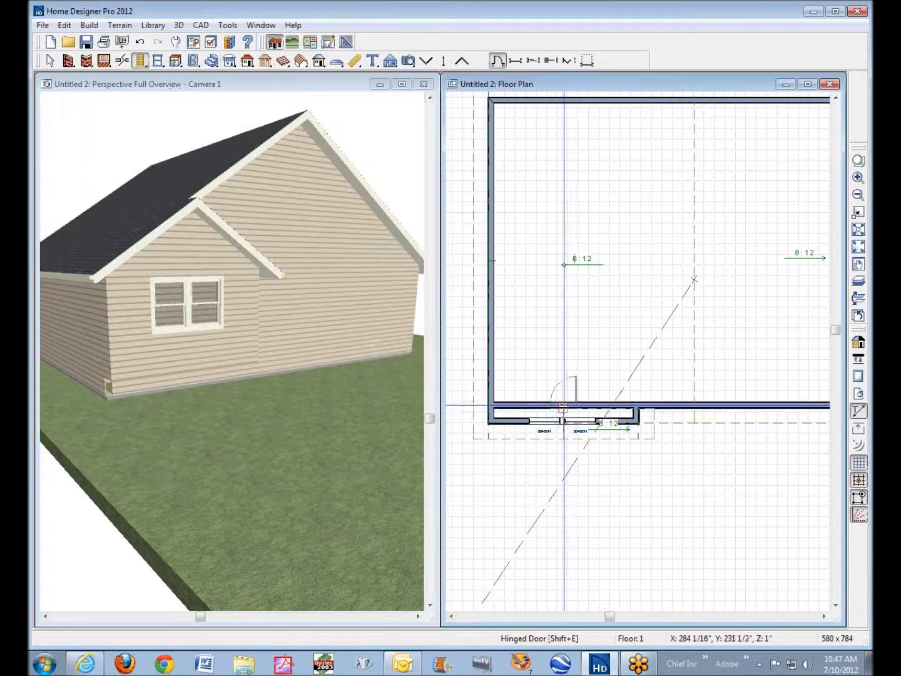
pyautogui.click(564, 400)
pyautogui.rightClick(563, 402)
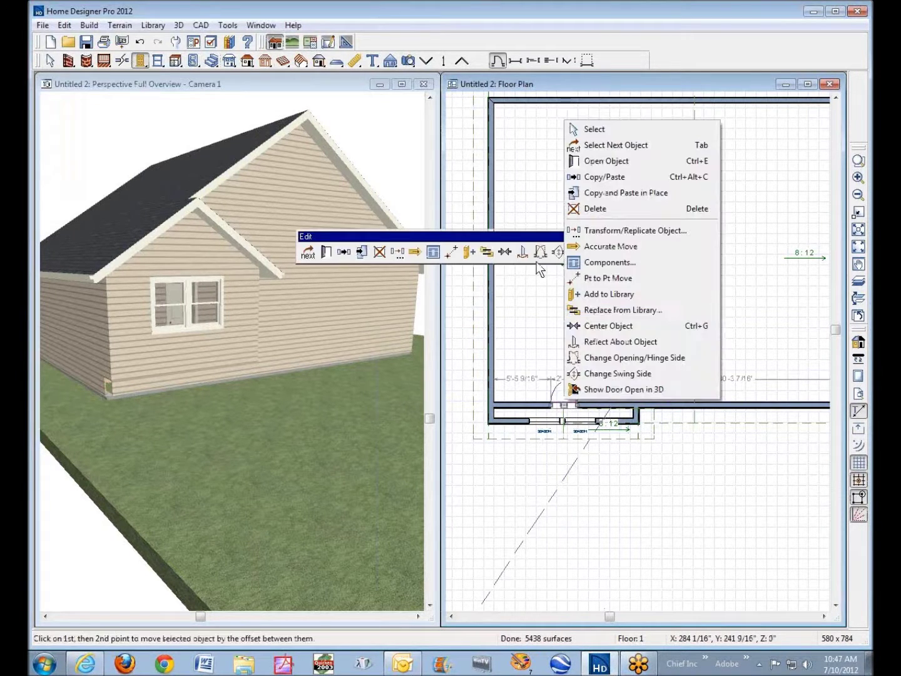
pyautogui.click(618, 162)
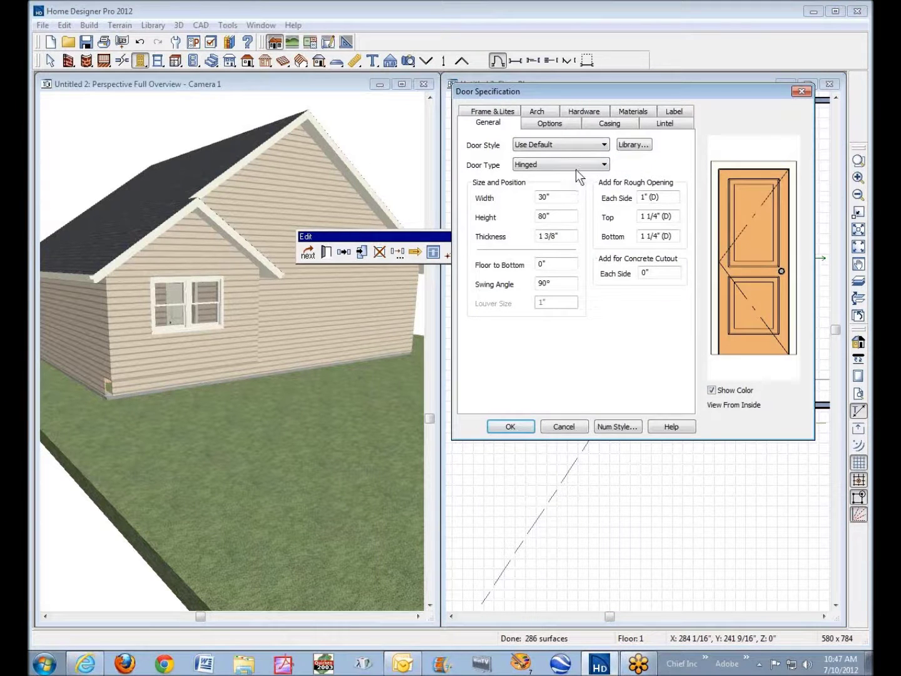
pyautogui.click(578, 168)
pyautogui.click(573, 172)
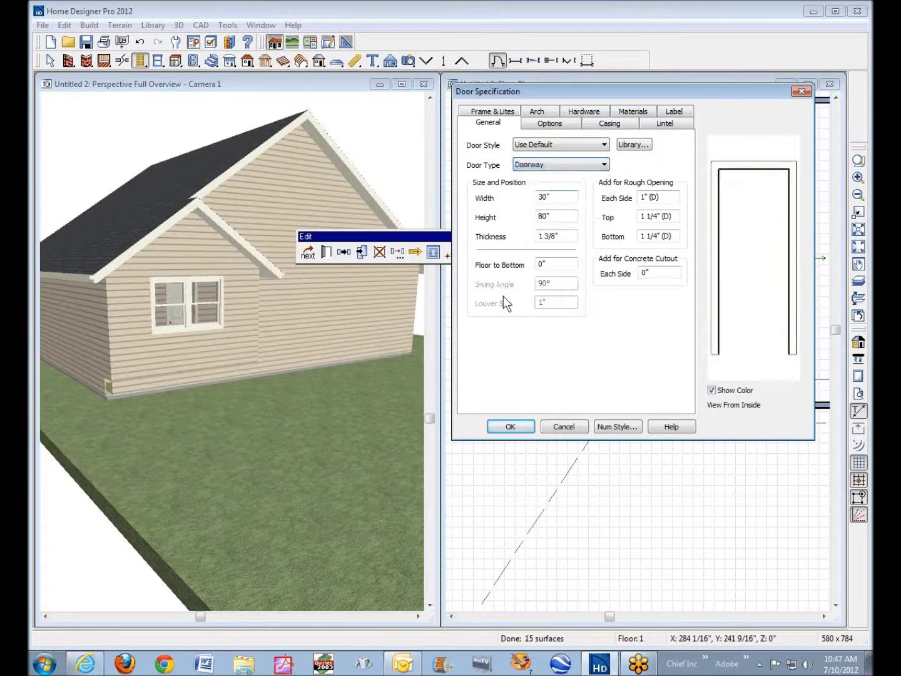
pyautogui.click(508, 426)
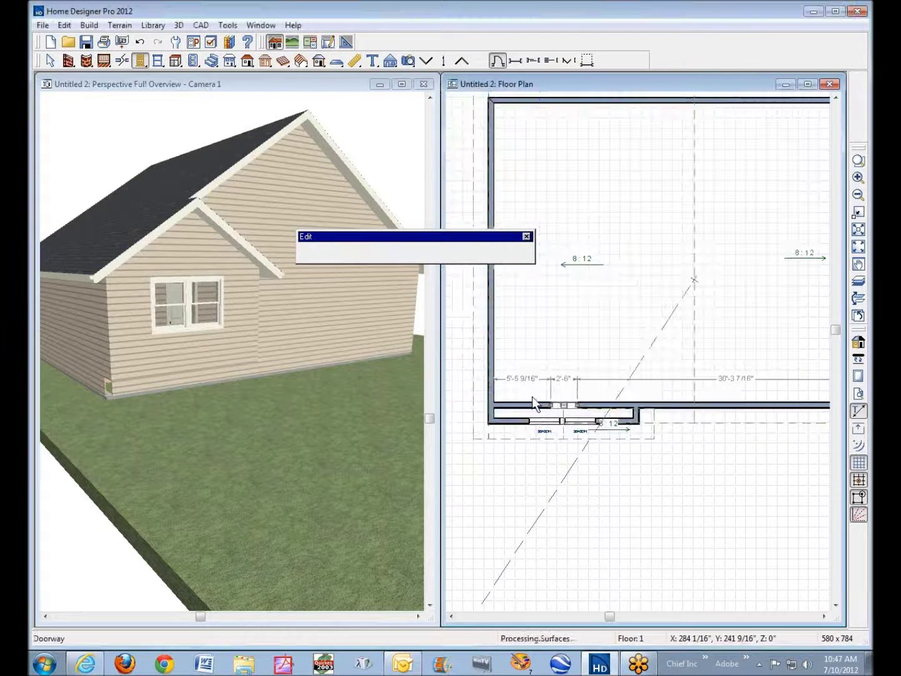
# - Widen the doorway to 6'-8", then to 9'-10"
pyautogui.moveTo(579, 404); pyautogui.dragTo(620, 403)
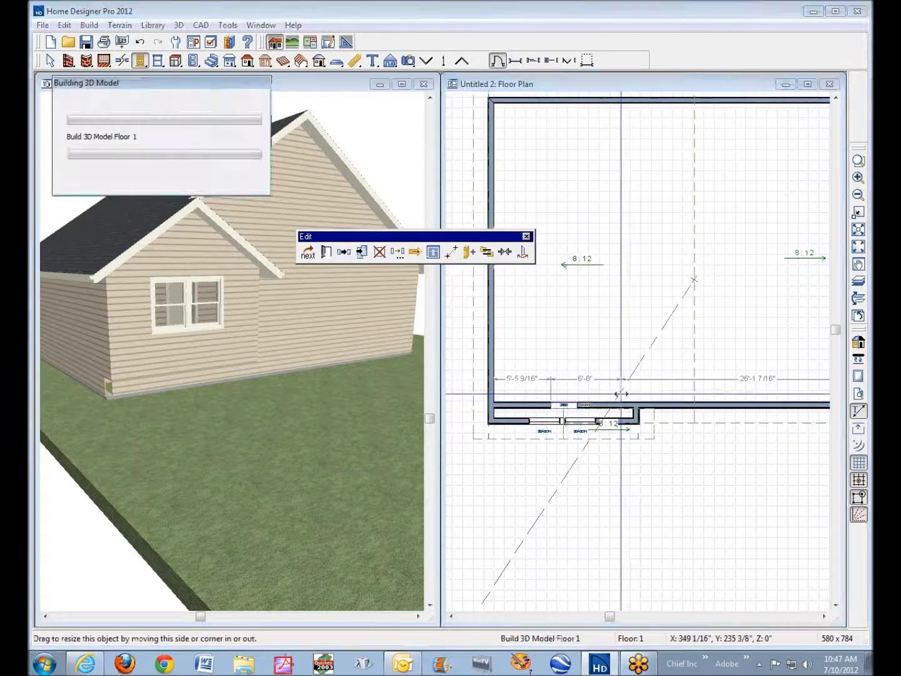
pyautogui.moveTo(555, 405); pyautogui.dragTo(517, 401)
pyautogui.press('space')
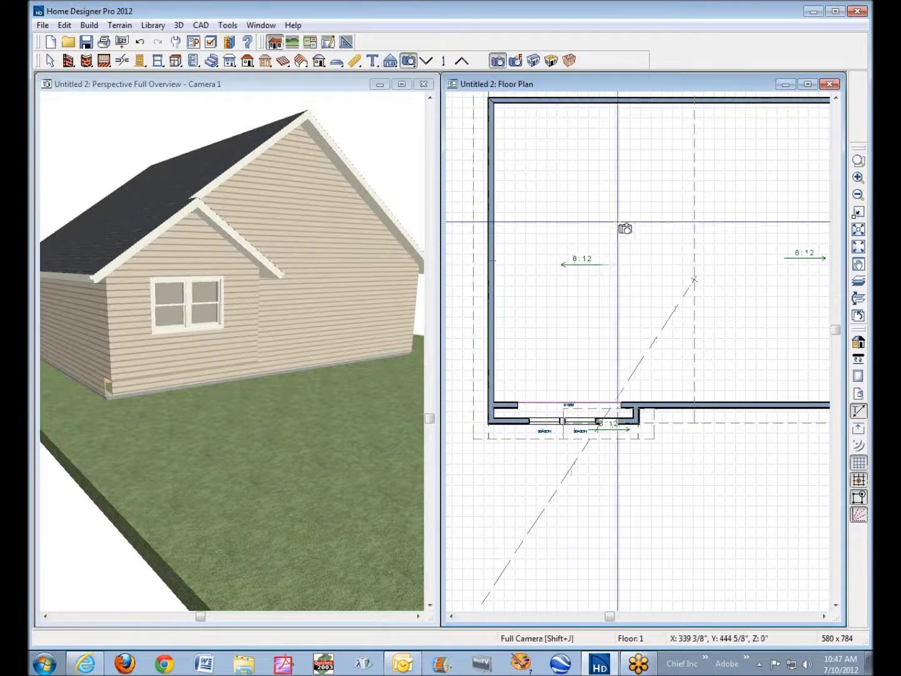
# - Add an interior camera at the bump-out, resize the doorway to 103" wide and 97 1/2" tall, and close Camera 2
pyautogui.moveTo(665, 229); pyautogui.dragTo(605, 311)
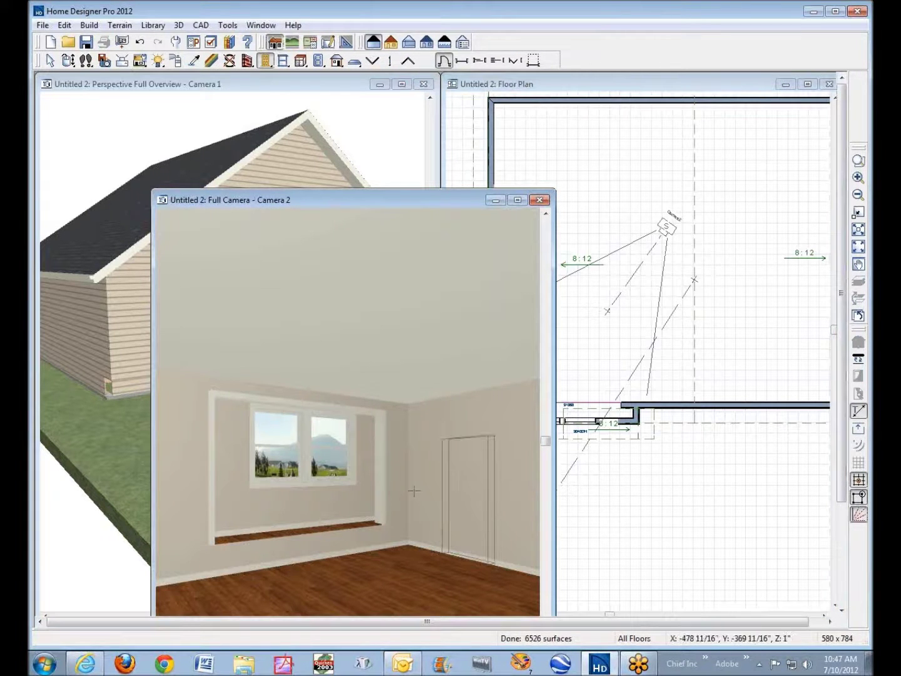
pyautogui.press('space')
pyautogui.click(302, 404)
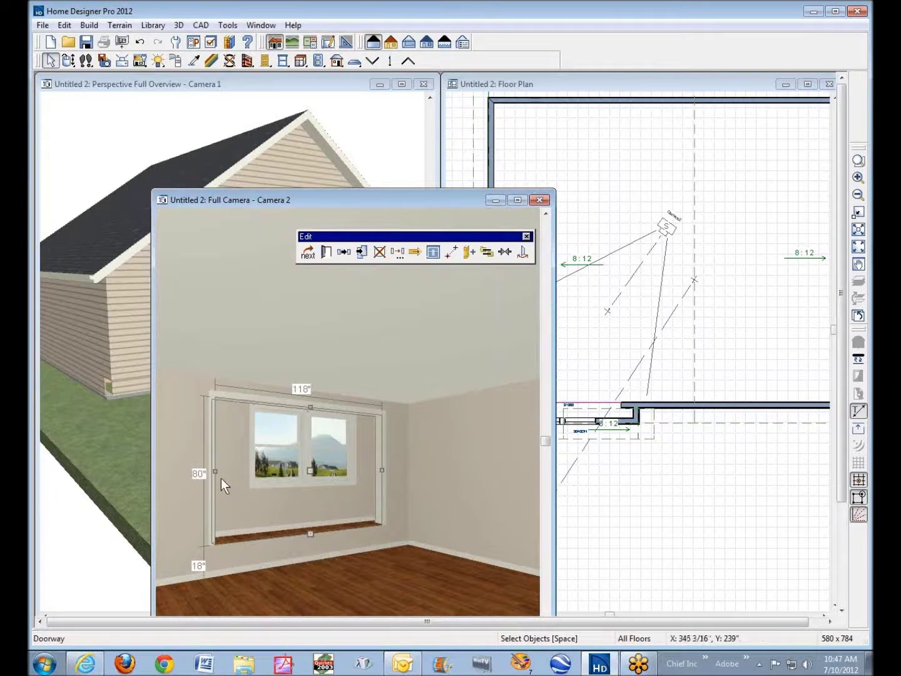
pyautogui.moveTo(215, 470); pyautogui.dragTo(242, 471)
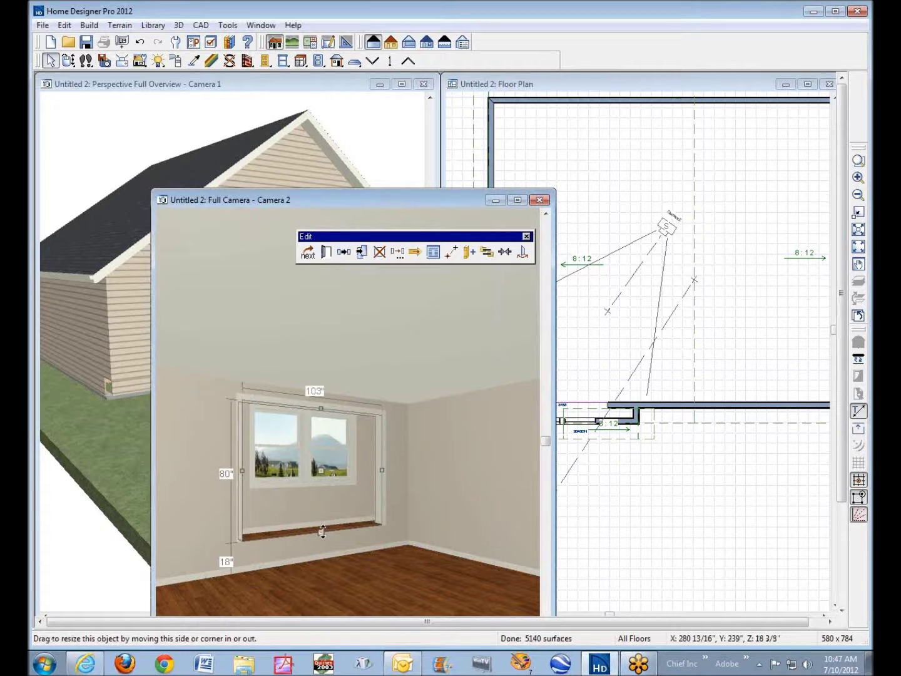
pyautogui.moveTo(323, 531); pyautogui.dragTo(305, 576)
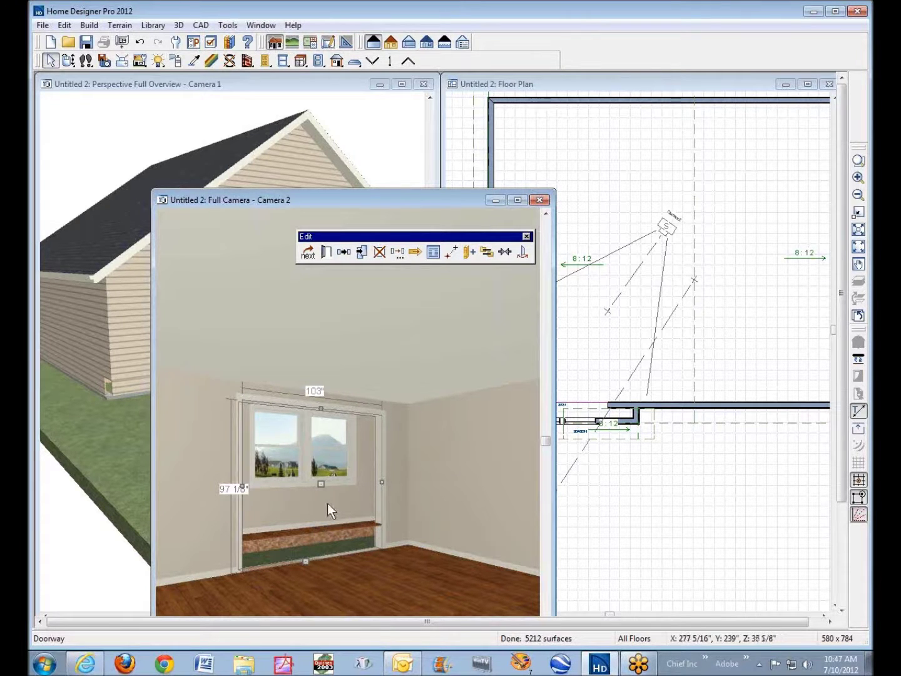
pyautogui.click(308, 544)
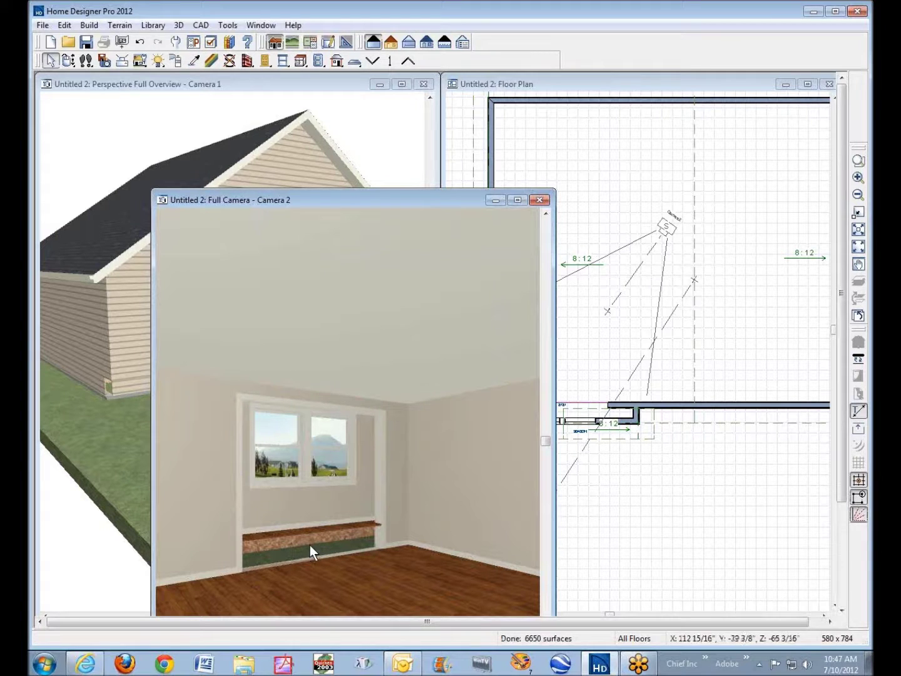
pyautogui.click(542, 202)
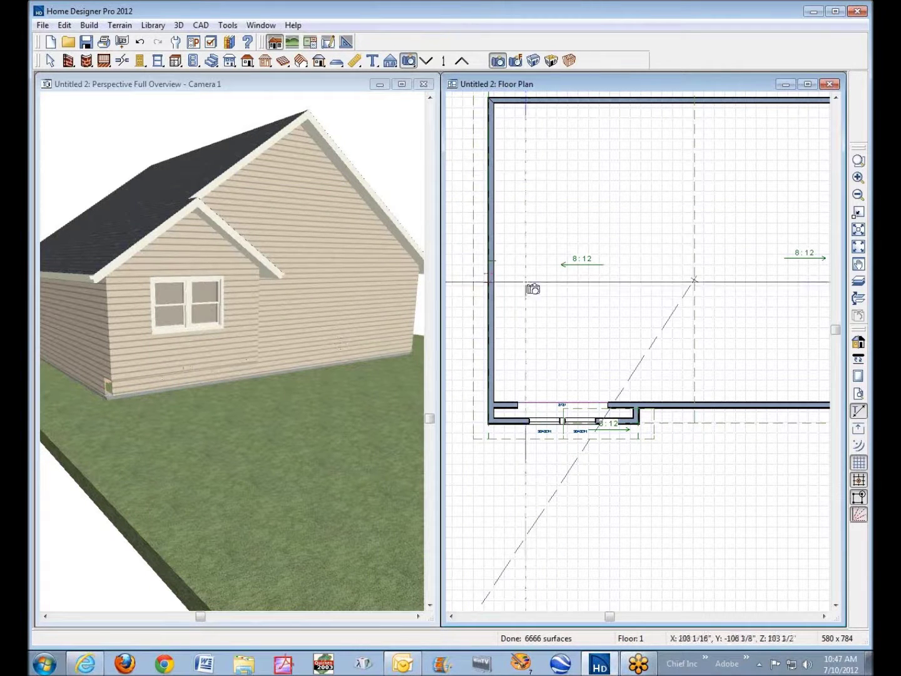
# - Place a new camera aimed into the bump-out and change its window height from 48" to 60"
pyautogui.moveTo(563, 199); pyautogui.dragTo(567, 262)
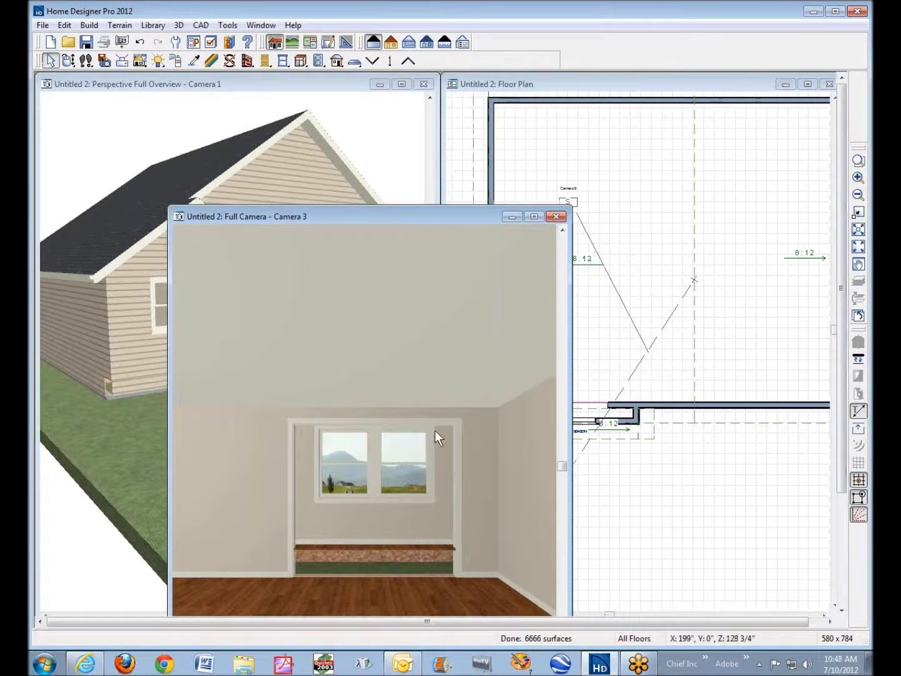
pyautogui.click(404, 469)
pyautogui.click(349, 478)
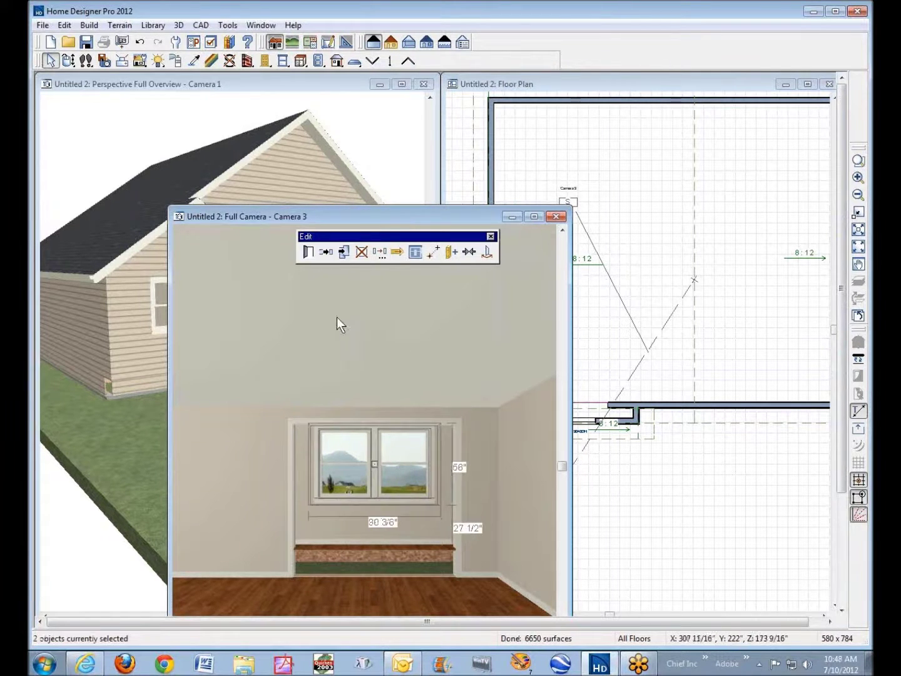
pyautogui.click(308, 252)
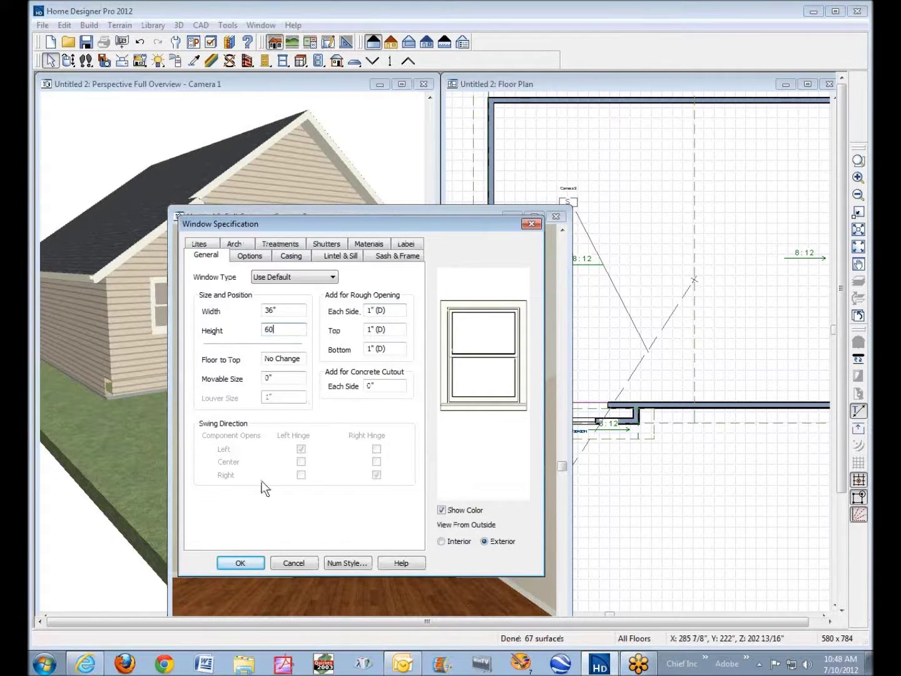
pyautogui.click(245, 561)
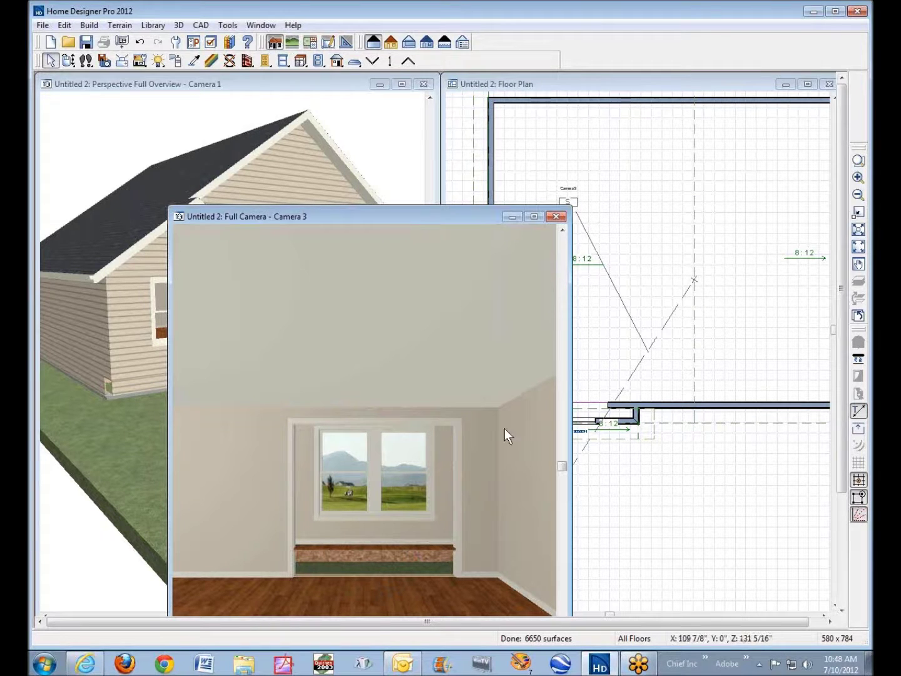
# - Bring the floor plan forward and zoom in on the bump-out's bottom wall
pyautogui.click(600, 84)
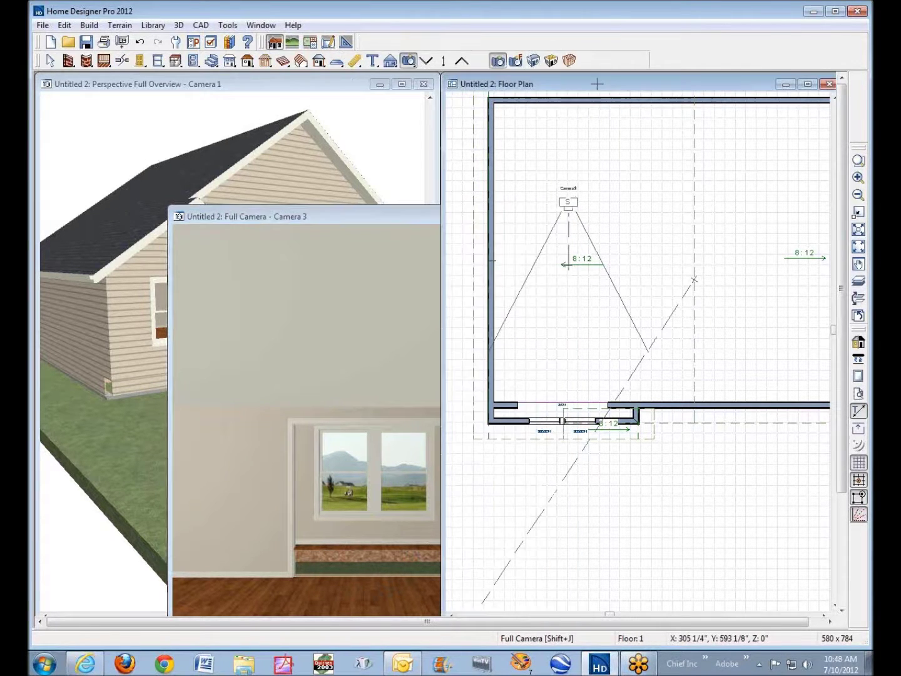
pyautogui.click(857, 161)
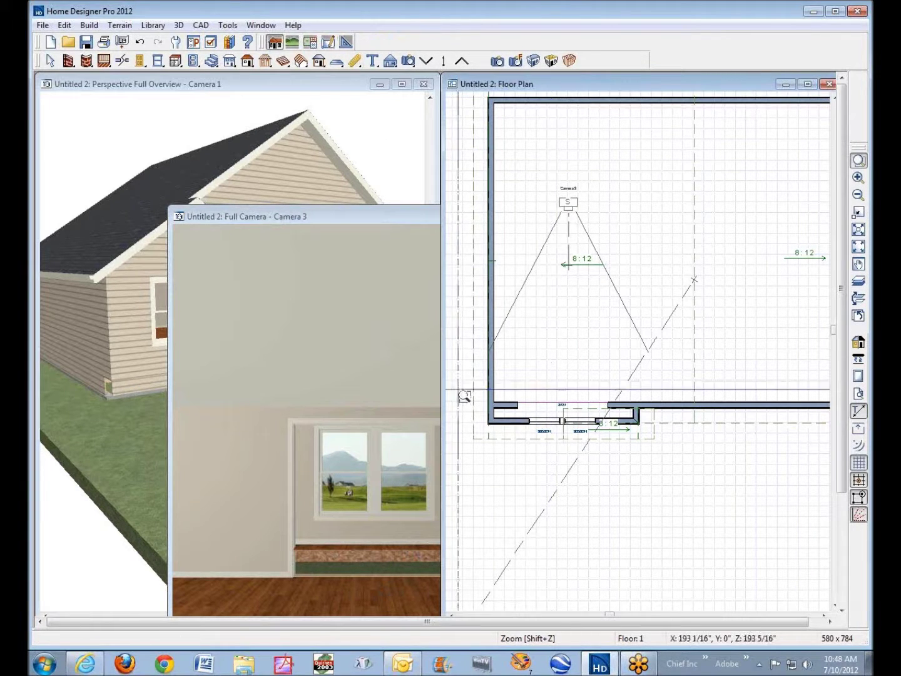
pyautogui.moveTo(476, 400); pyautogui.dragTo(683, 452)
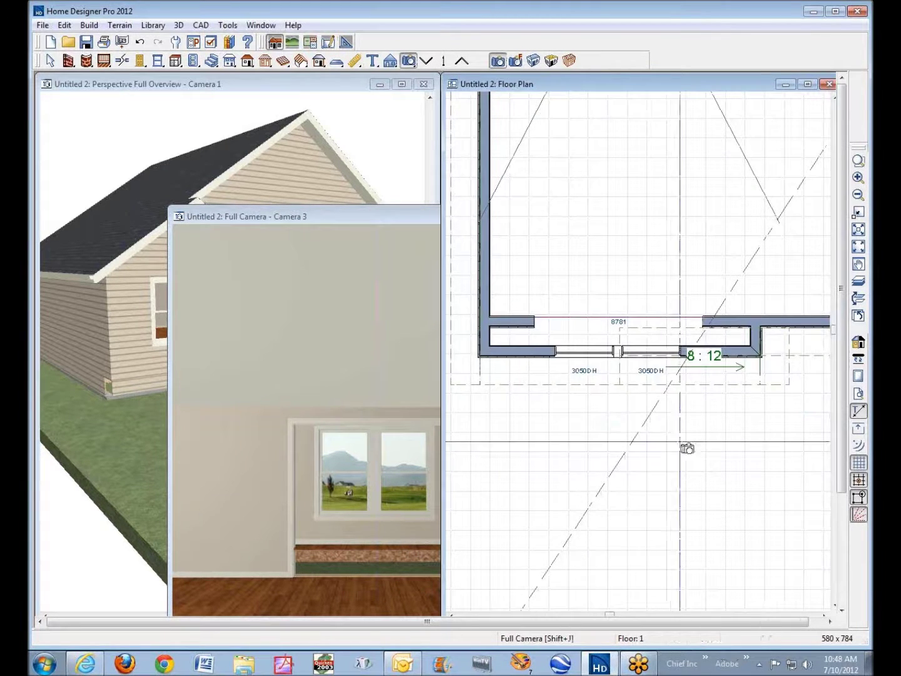
# - Set the bump-out room's Room Type to Nook
pyautogui.rightClick(593, 343)
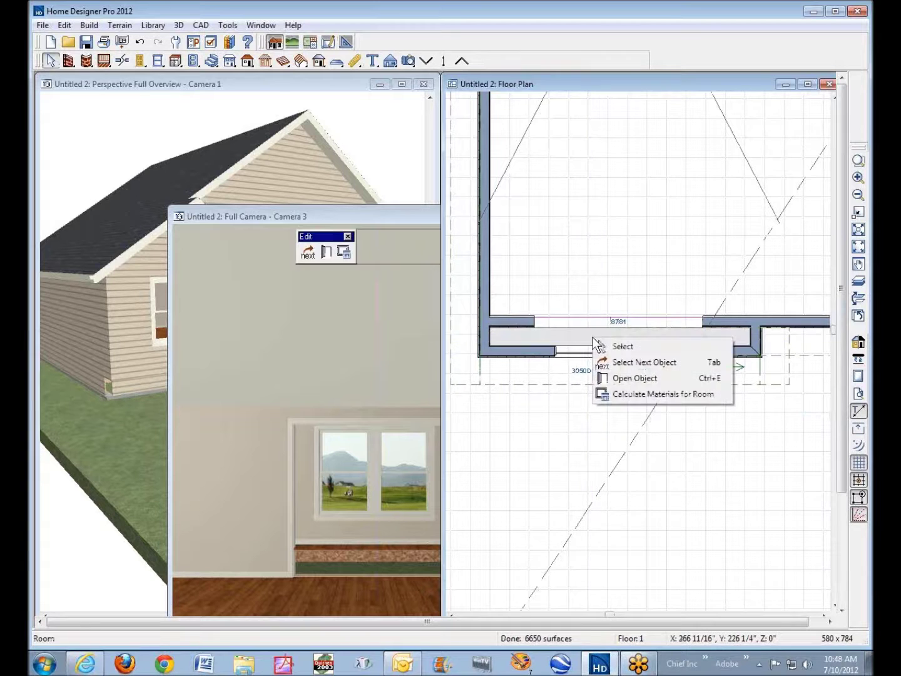
pyautogui.click(649, 371)
pyautogui.click(401, 115)
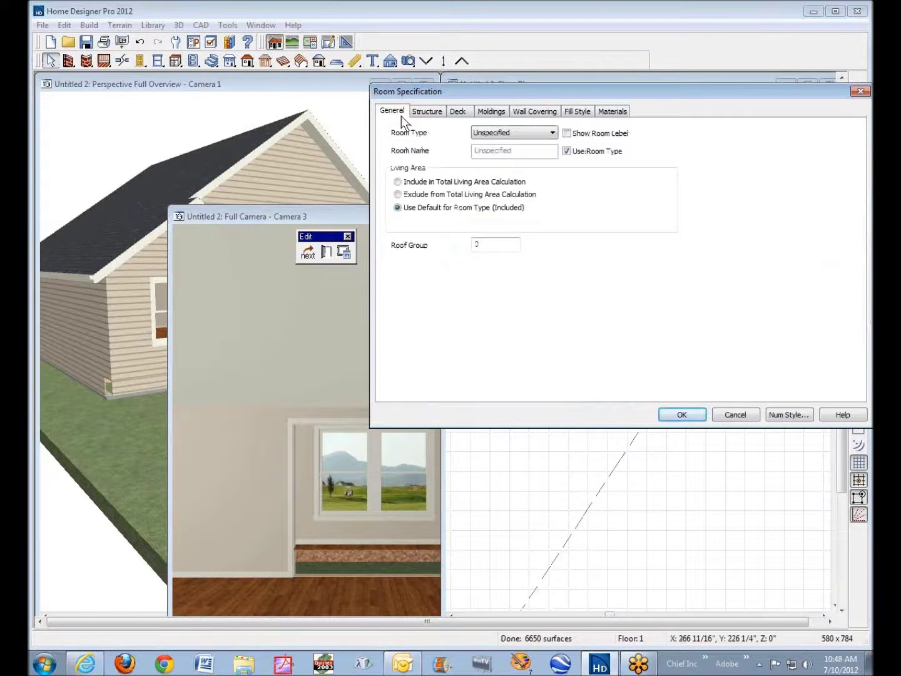
pyautogui.click(551, 133)
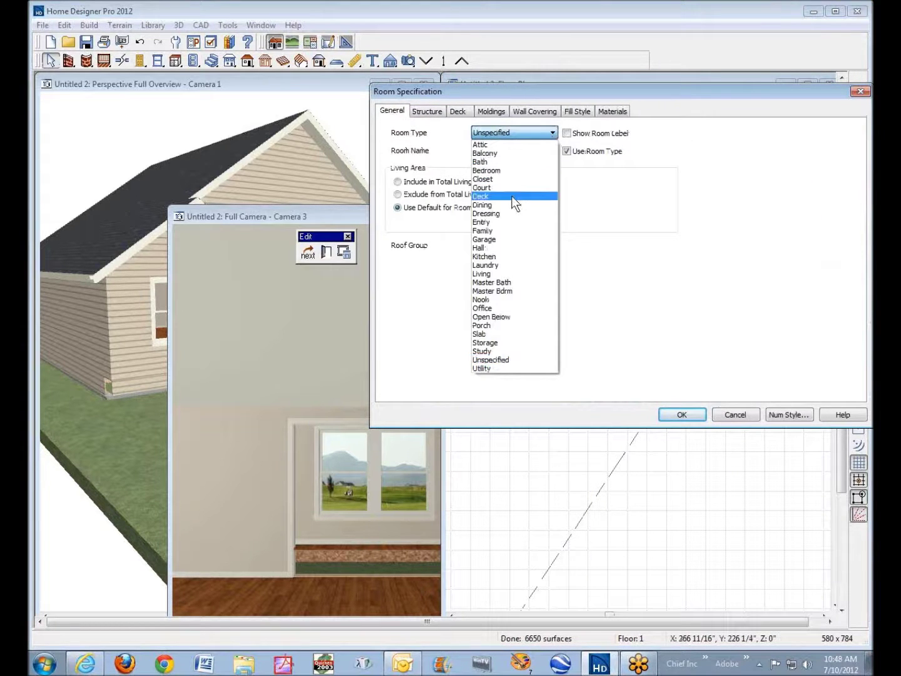
pyautogui.click(484, 299)
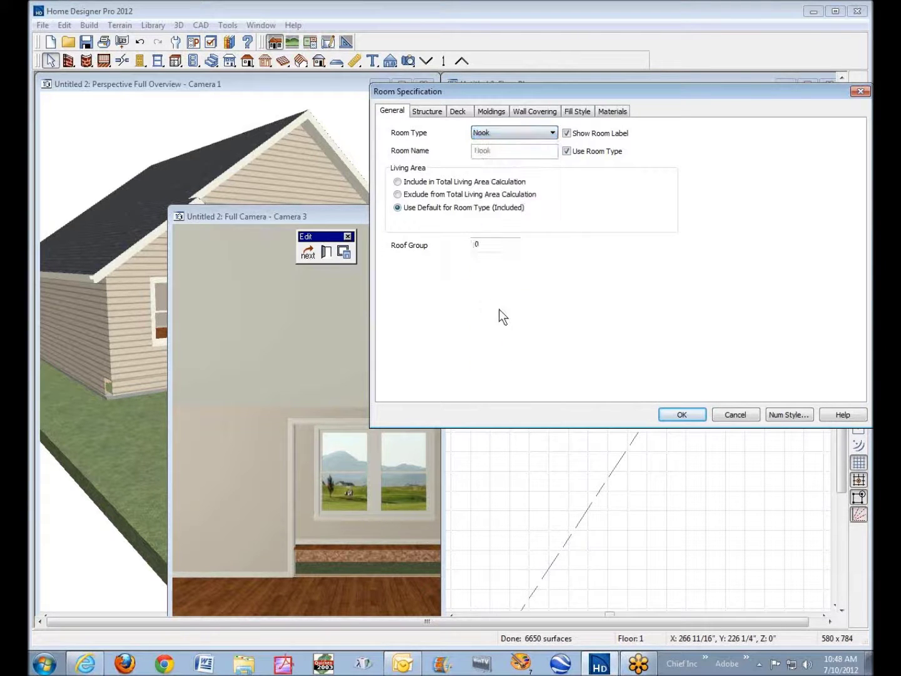
pyautogui.click(681, 414)
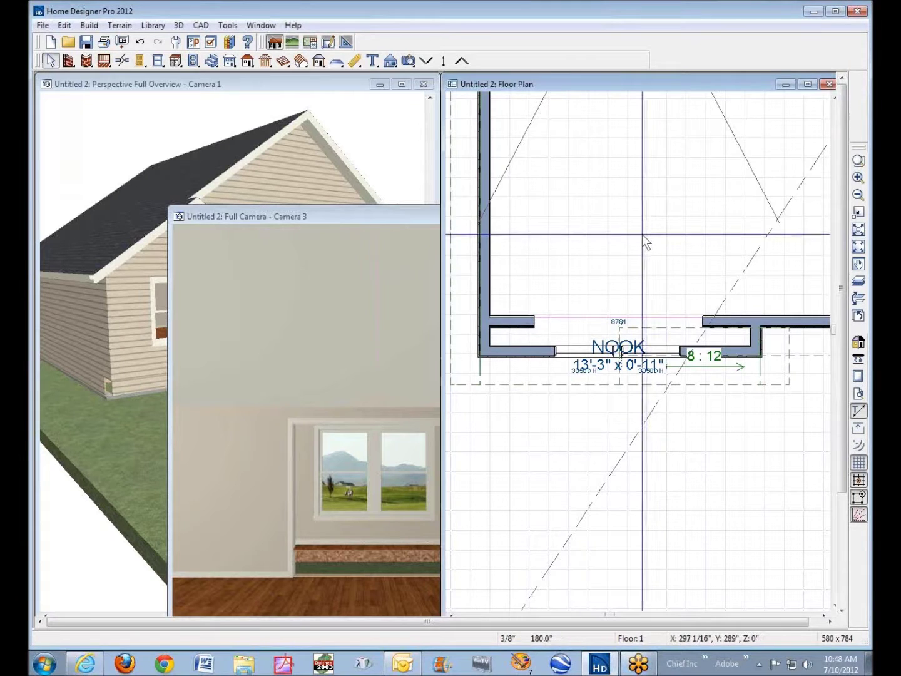
# - Set the larger room behind it to Room Type Living
pyautogui.rightClick(641, 233)
pyautogui.click(721, 275)
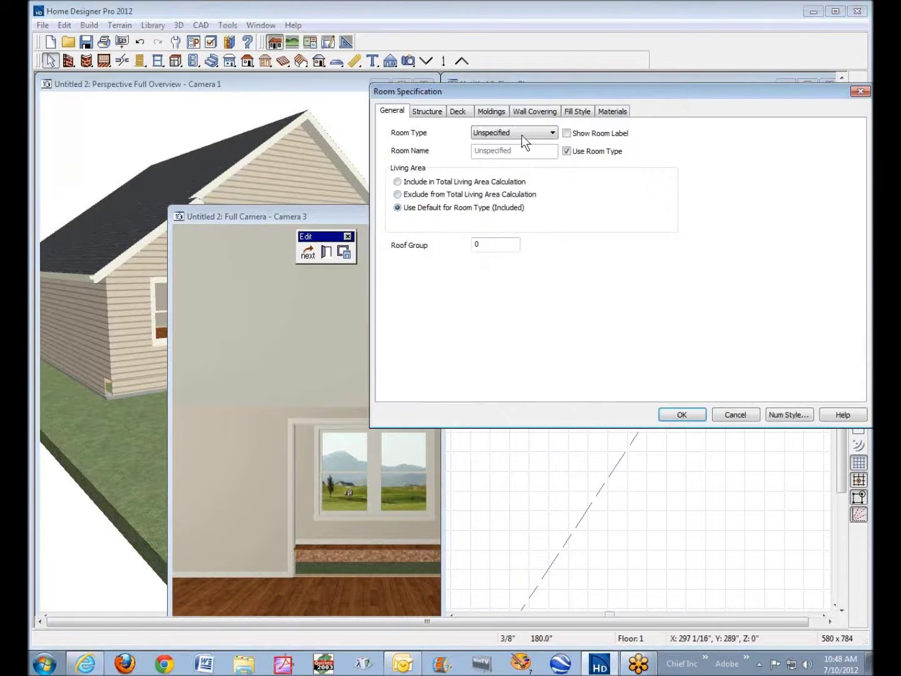
pyautogui.click(542, 136)
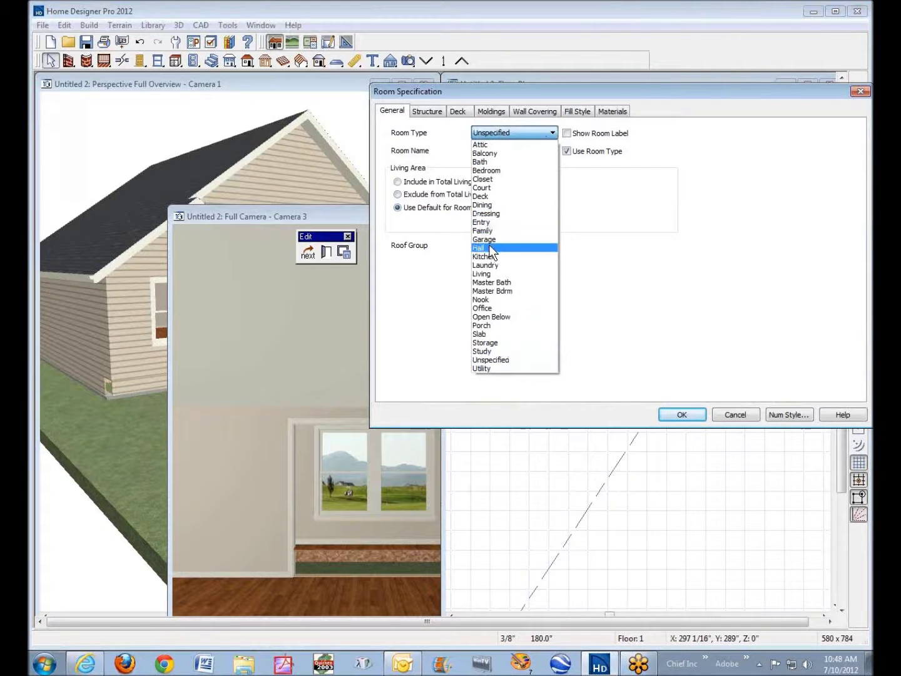
pyautogui.click(522, 275)
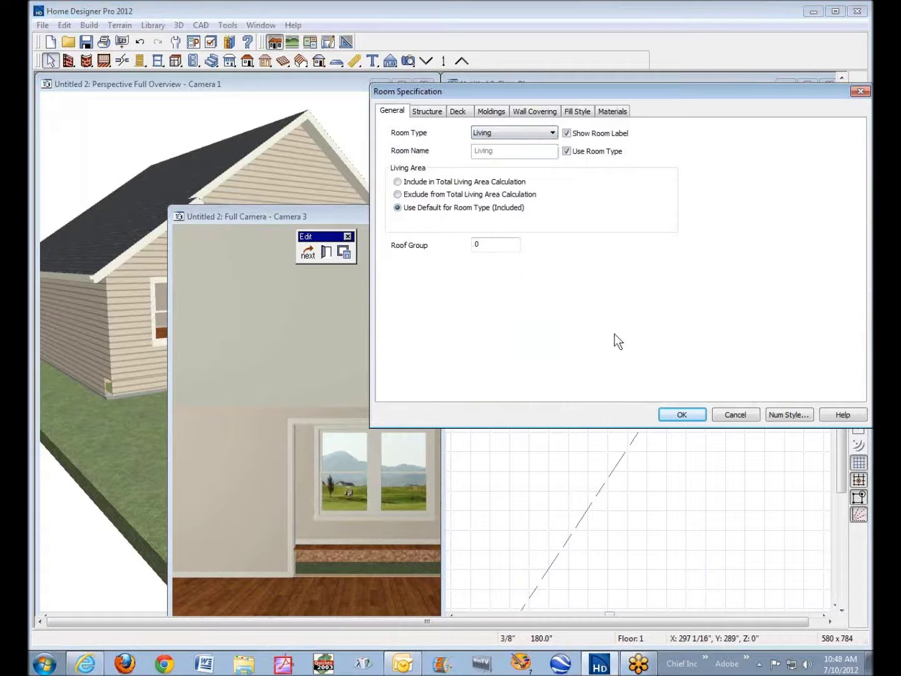
pyautogui.click(679, 415)
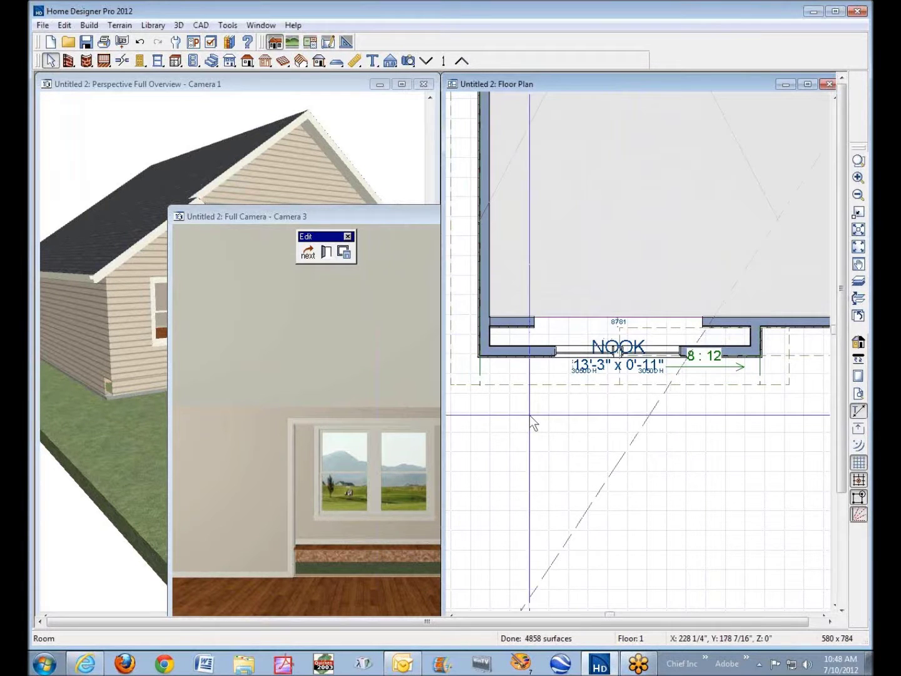
pyautogui.click(211, 42)
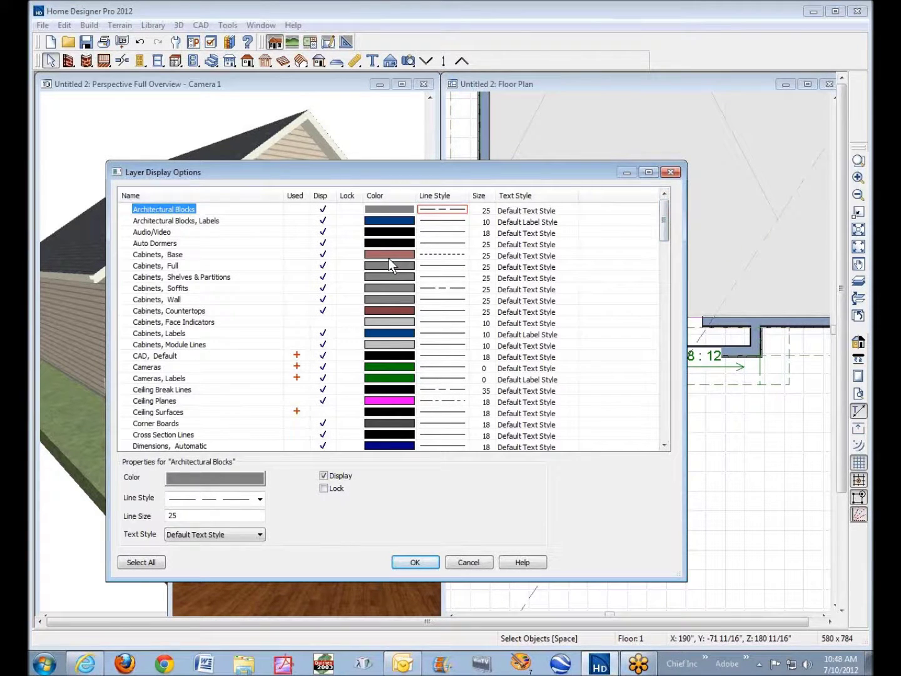
# - Hide the Rooms, Interior Dimensions layer so only the NOOK name shows
pyautogui.press('r')
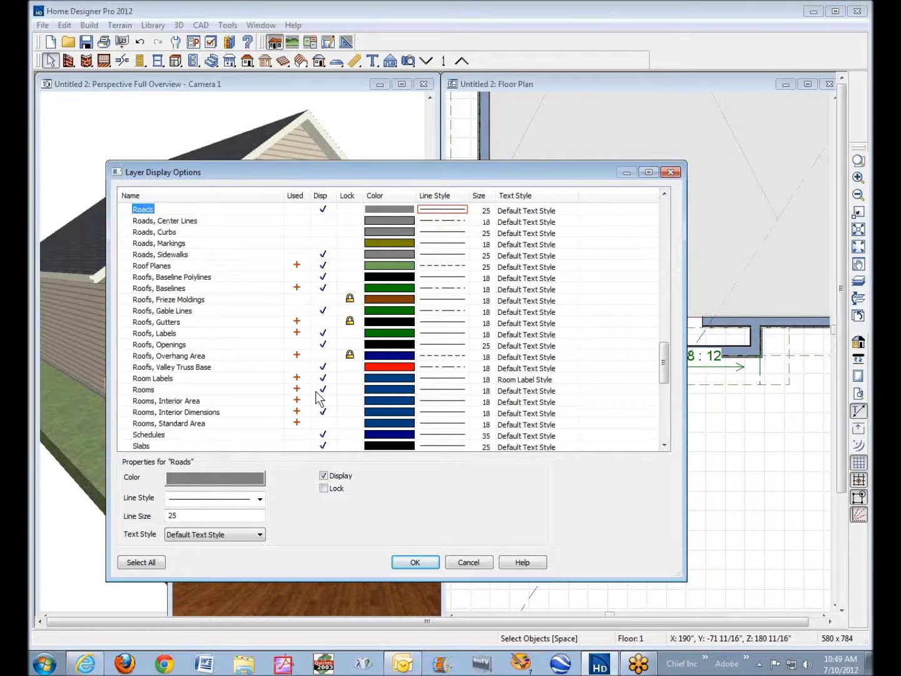
pyautogui.click(323, 414)
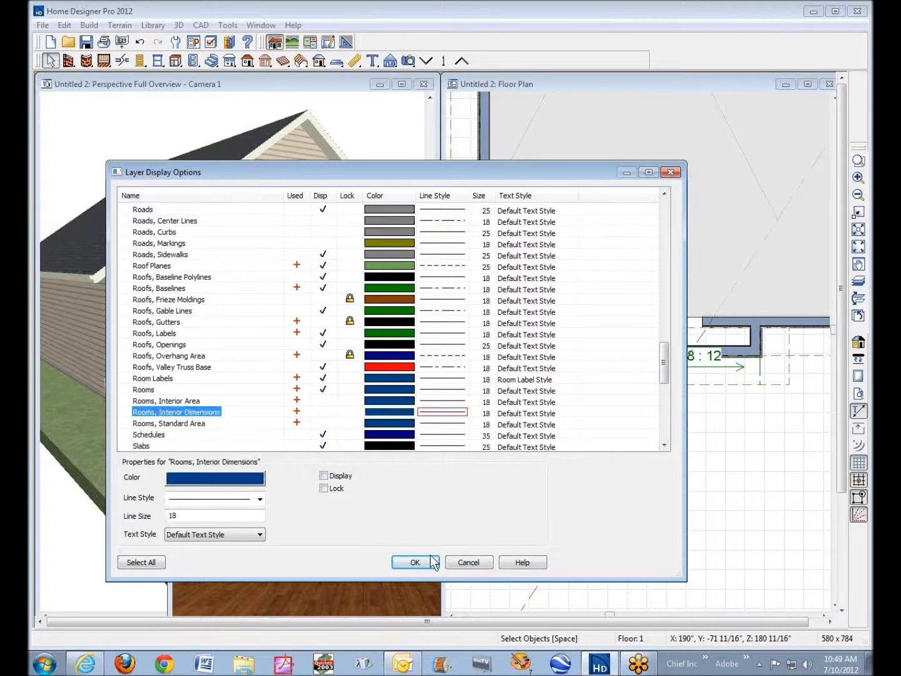
pyautogui.click(416, 561)
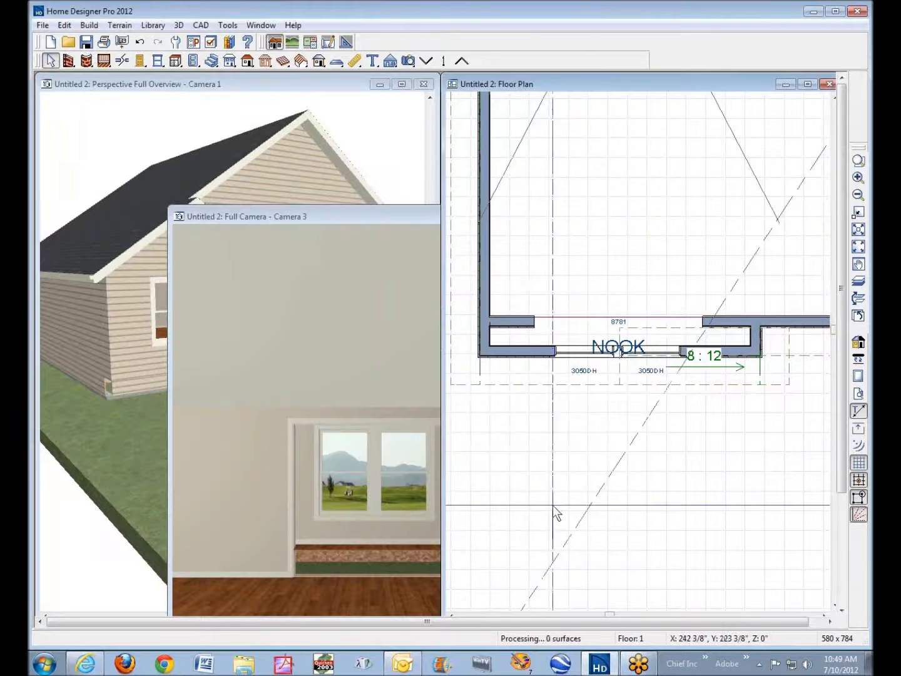
# - Move the NOOK label slightly up and right so it sits centered in the nook
pyautogui.click(629, 352)
pyautogui.moveTo(629, 353); pyautogui.dragTo(632, 342)
pyautogui.click(723, 262)
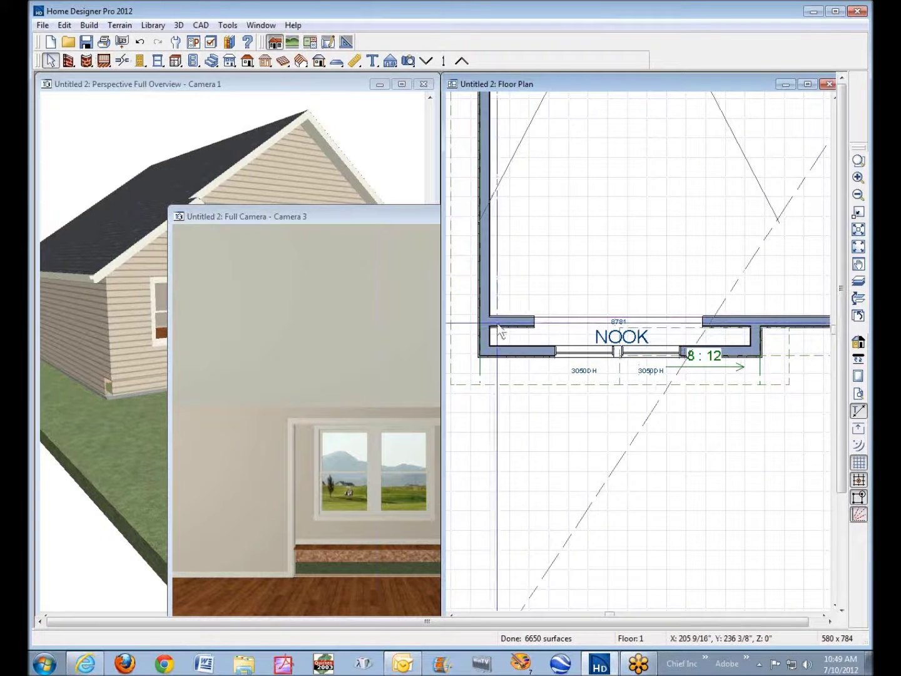
# - Split the nook's right wall into segments and select the long nook wall
pyautogui.click(122, 61)
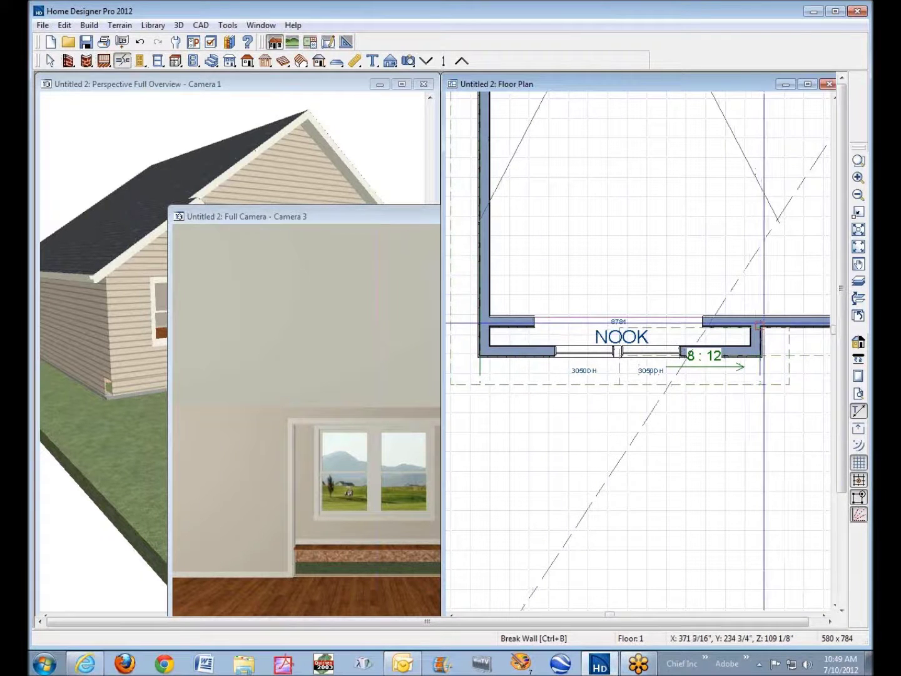
pyautogui.click(756, 319)
pyautogui.press('space')
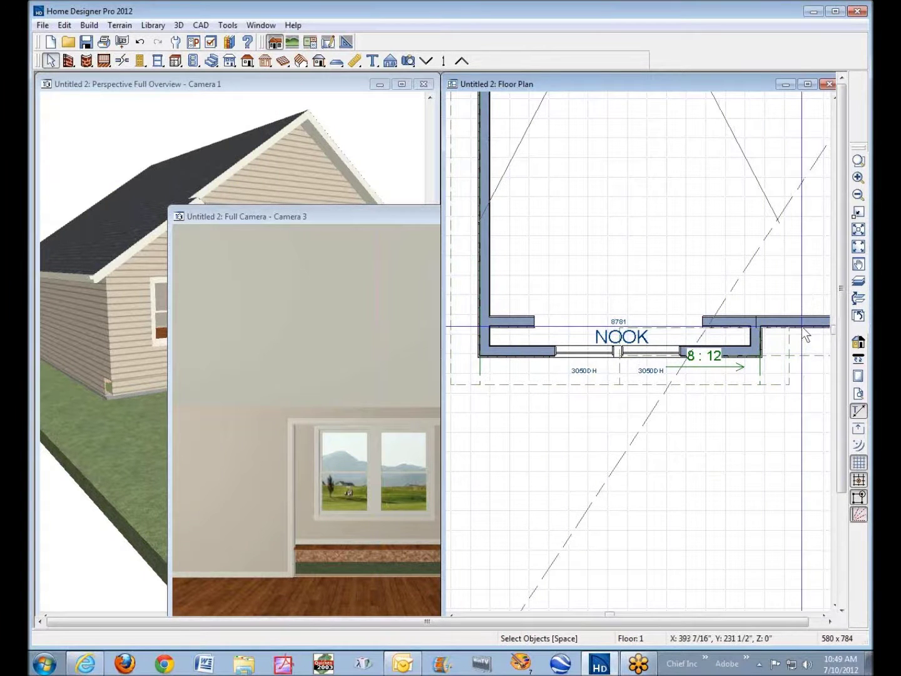
pyautogui.click(741, 322)
pyautogui.click(707, 322)
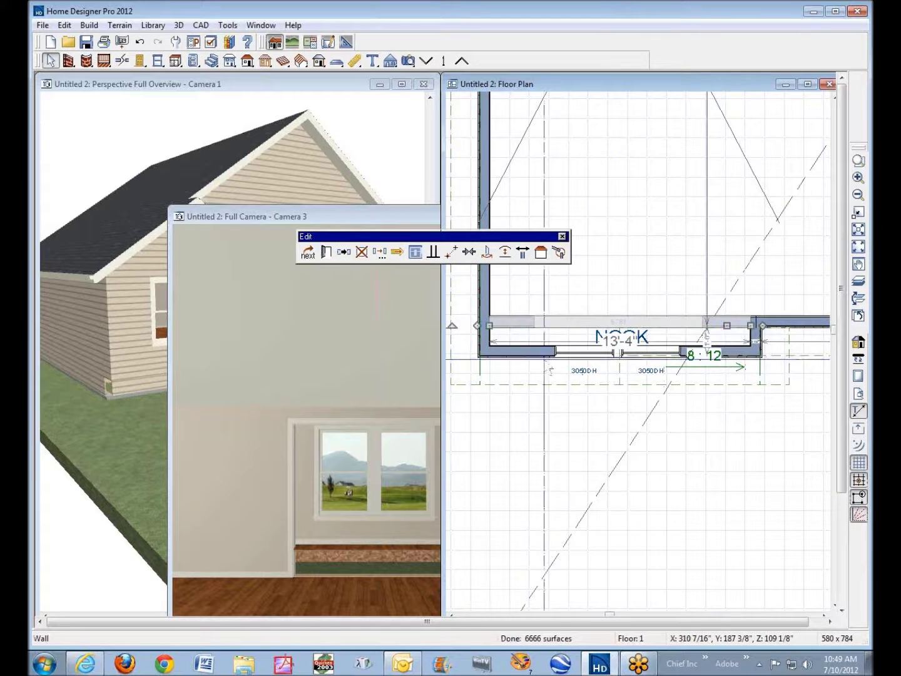
# - Set the nook wall's exterior surface material to Drywall and apply the wall settings
pyautogui.click(325, 253)
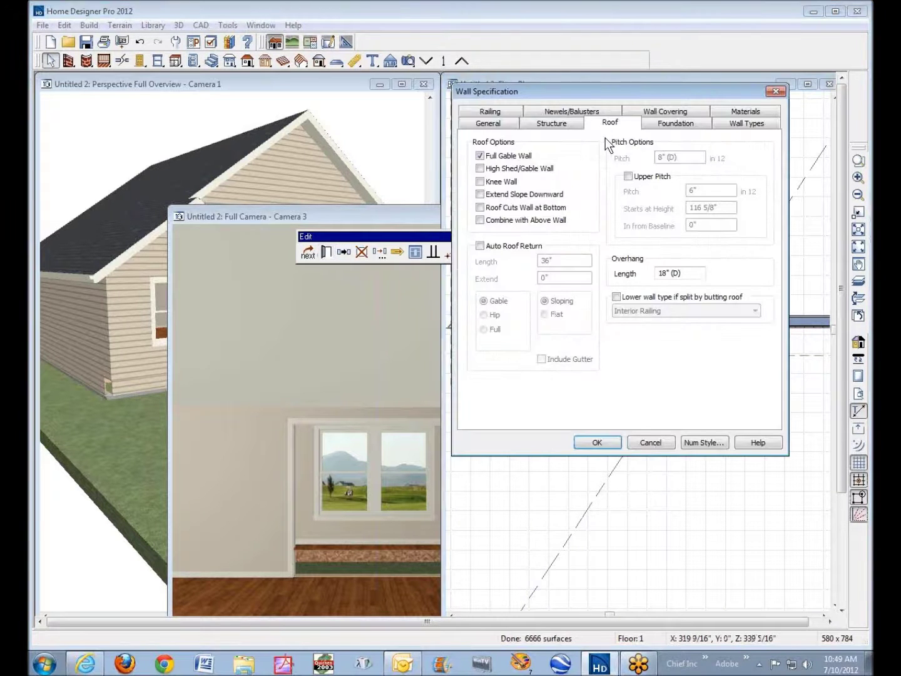
pyautogui.click(755, 113)
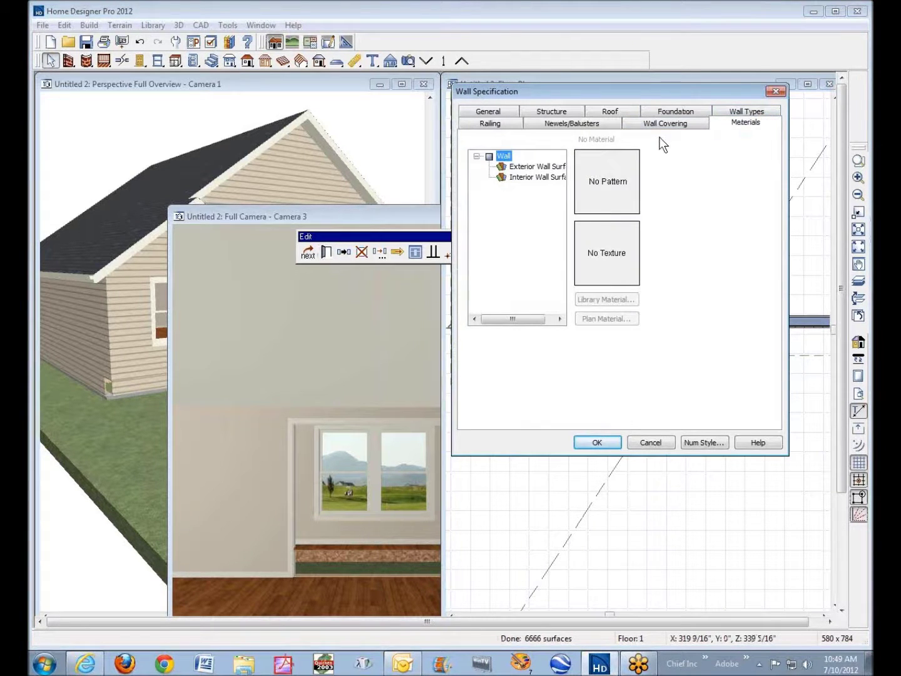
pyautogui.click(533, 167)
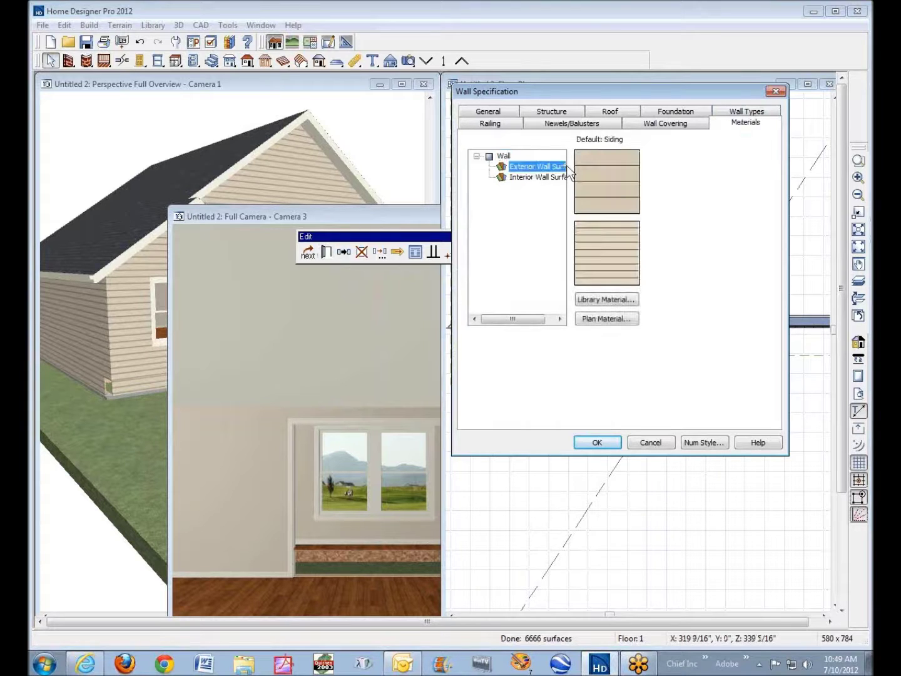
pyautogui.click(630, 319)
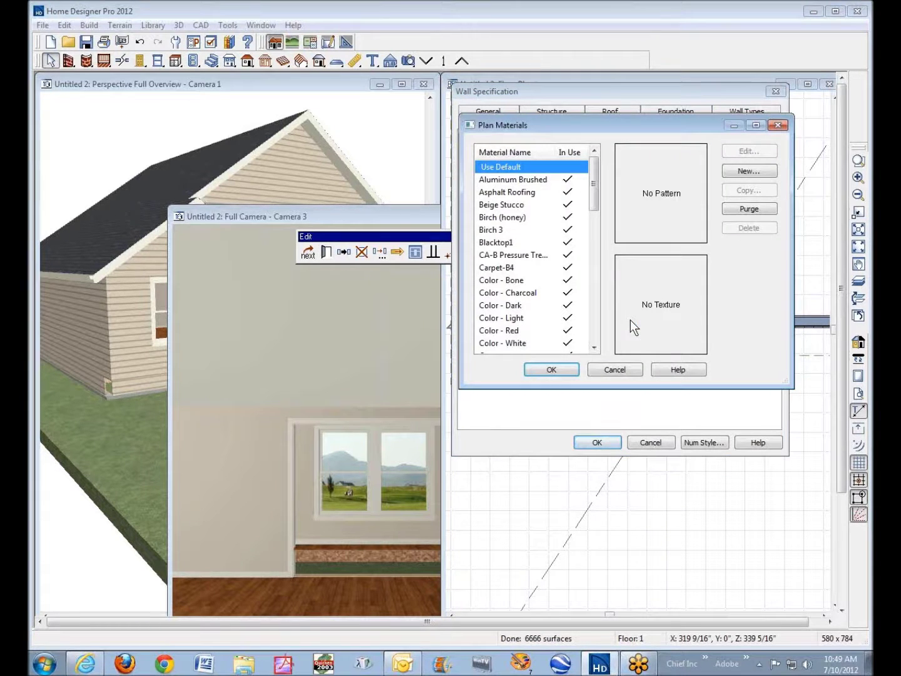
pyautogui.click(596, 219)
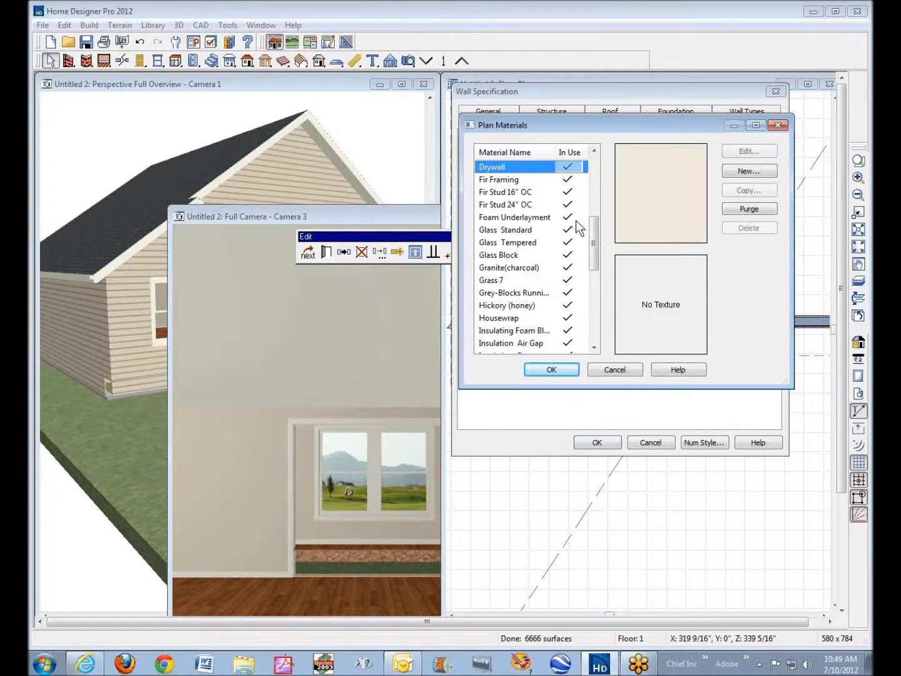
pyautogui.click(551, 369)
pyautogui.click(616, 441)
pyautogui.scroll(3, 633, 392)
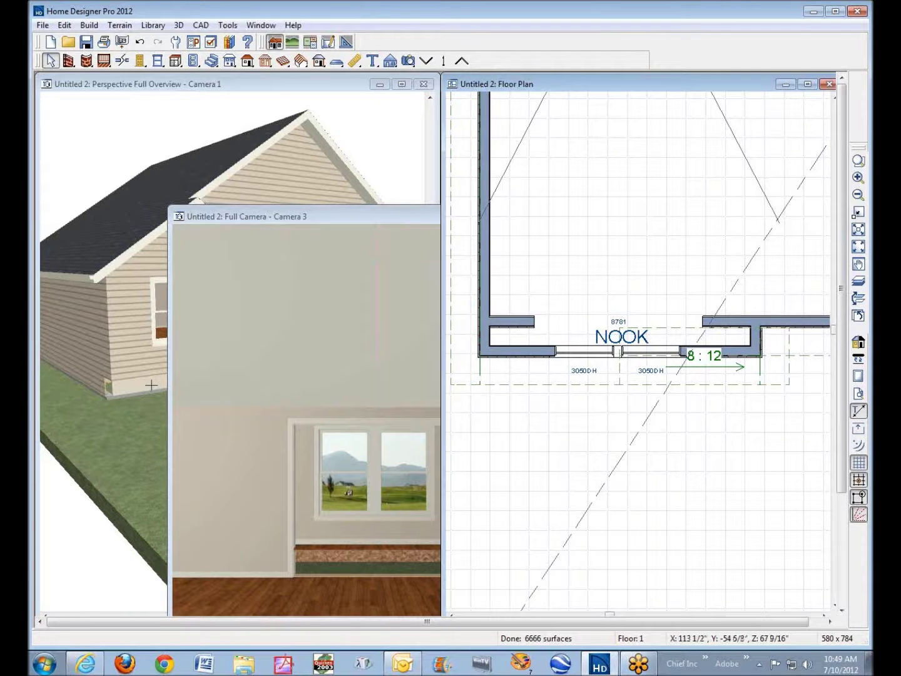
# - Switch the NOOK wall's exterior surface to the default material and rebuild the model
pyautogui.rightClick(527, 324)
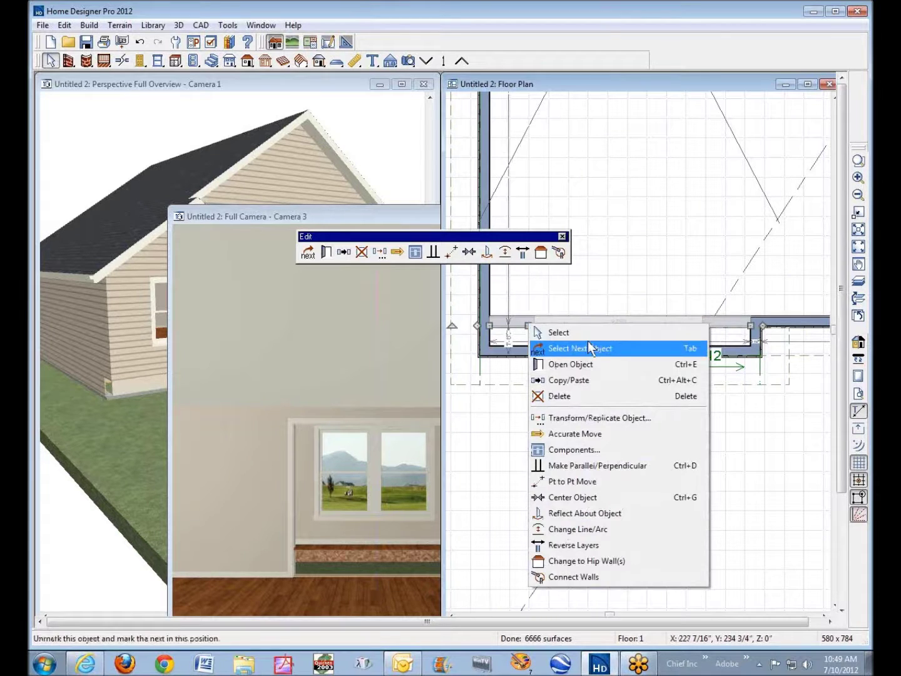
pyautogui.click(582, 364)
pyautogui.click(537, 166)
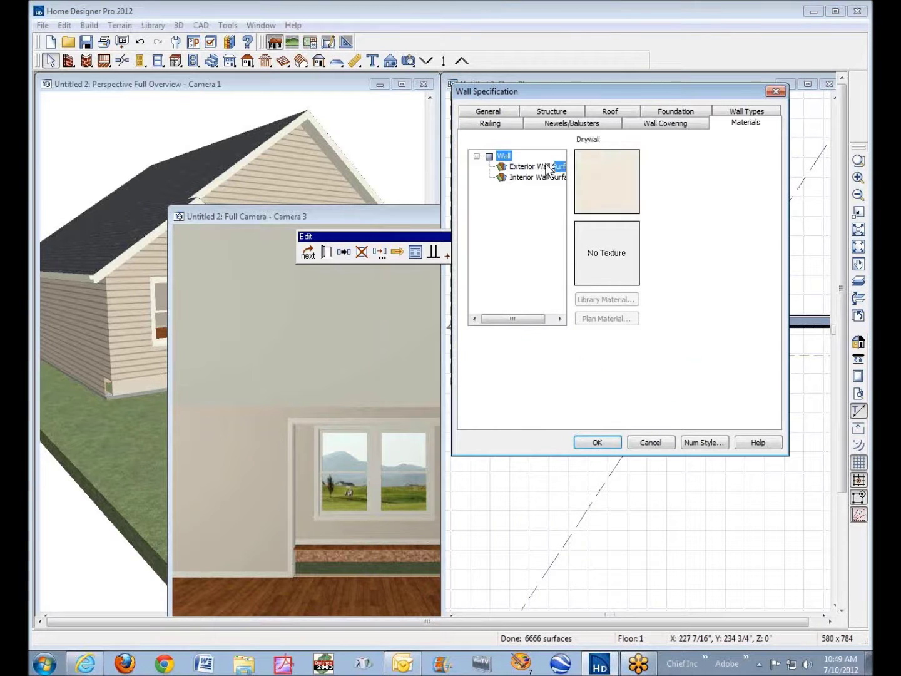
pyautogui.click(605, 317)
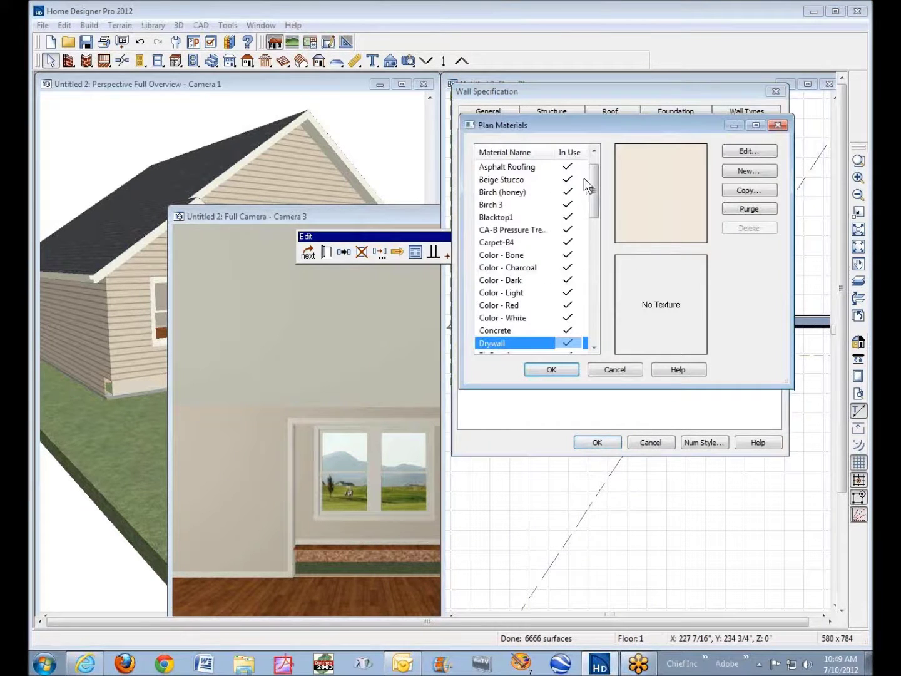
pyautogui.moveTo(595, 186); pyautogui.dragTo(594, 171)
pyautogui.click(538, 167)
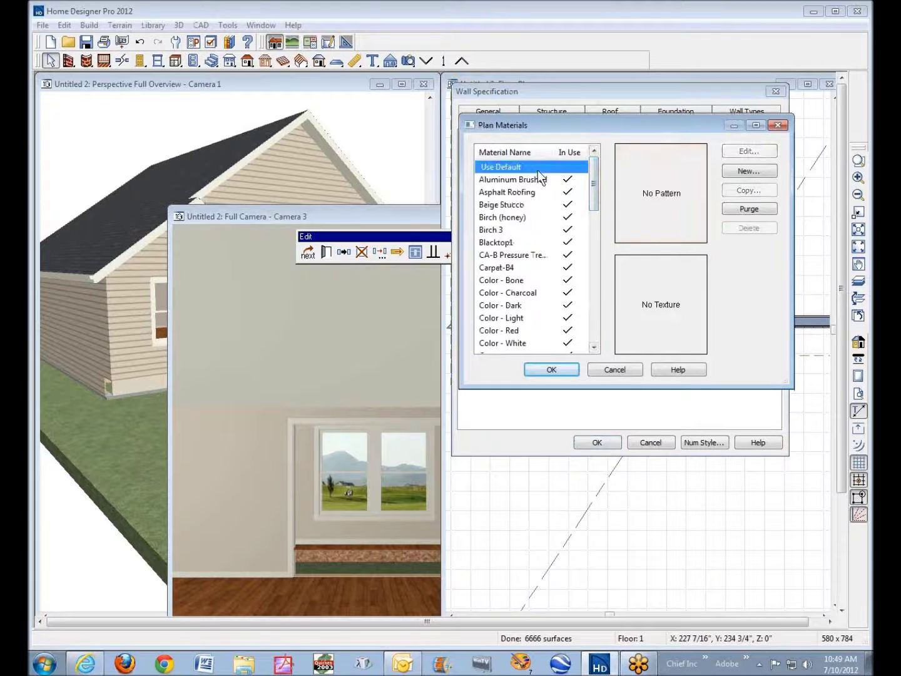
pyautogui.click(551, 368)
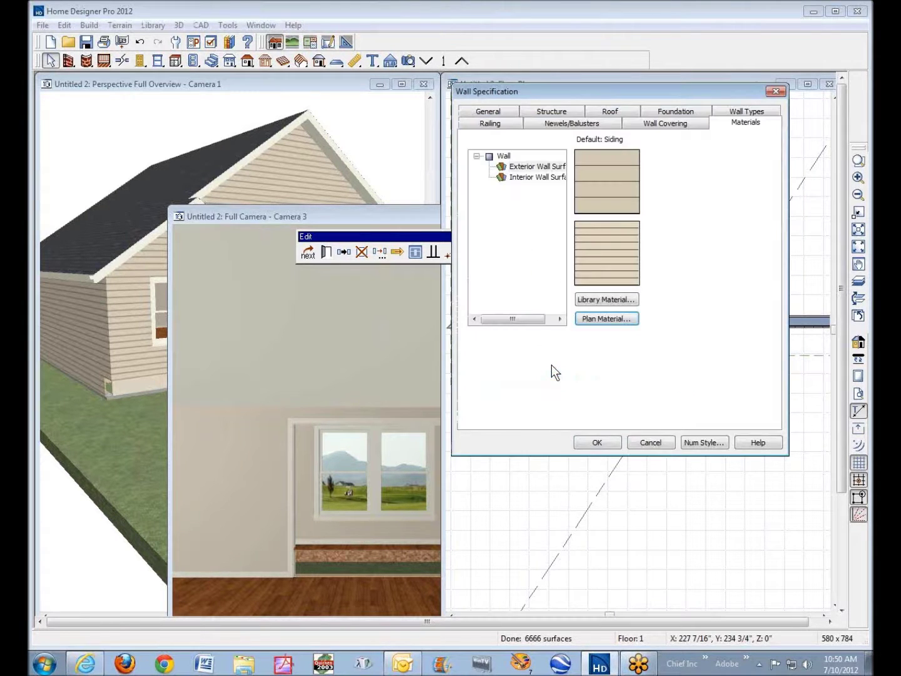
pyautogui.click(599, 442)
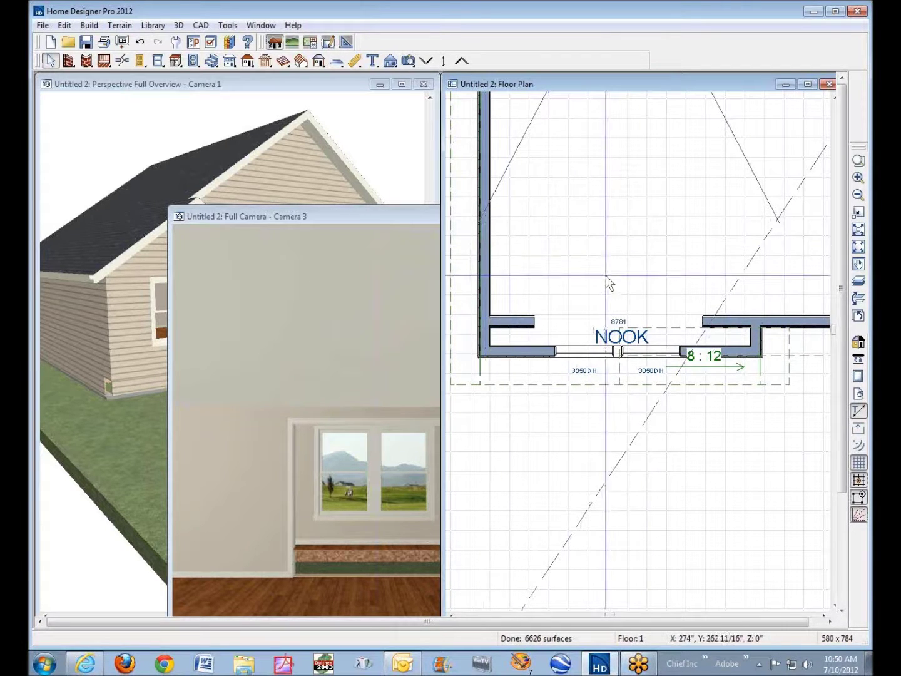
# - Show the cabinet building tools and briefly open, then close, toolbar customization
pyautogui.click(176, 61)
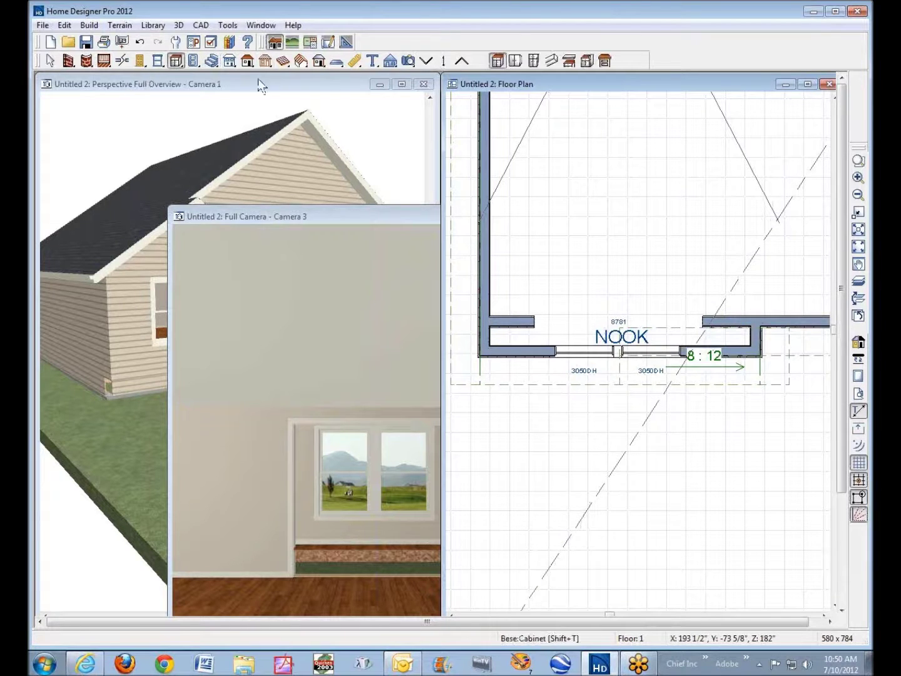
pyautogui.rightClick(555, 56)
pyautogui.click(561, 62)
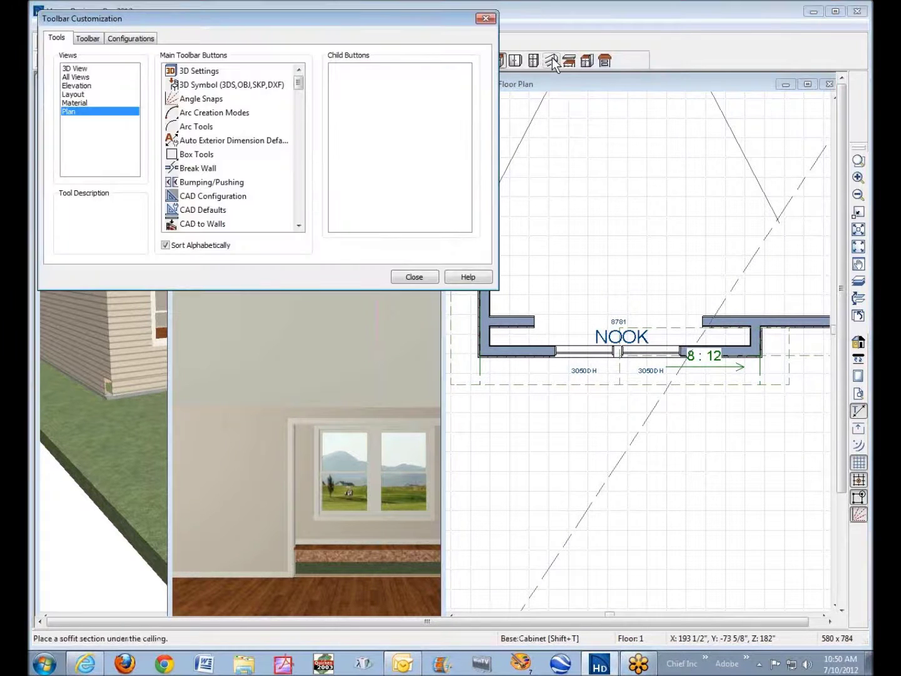
pyautogui.click(486, 19)
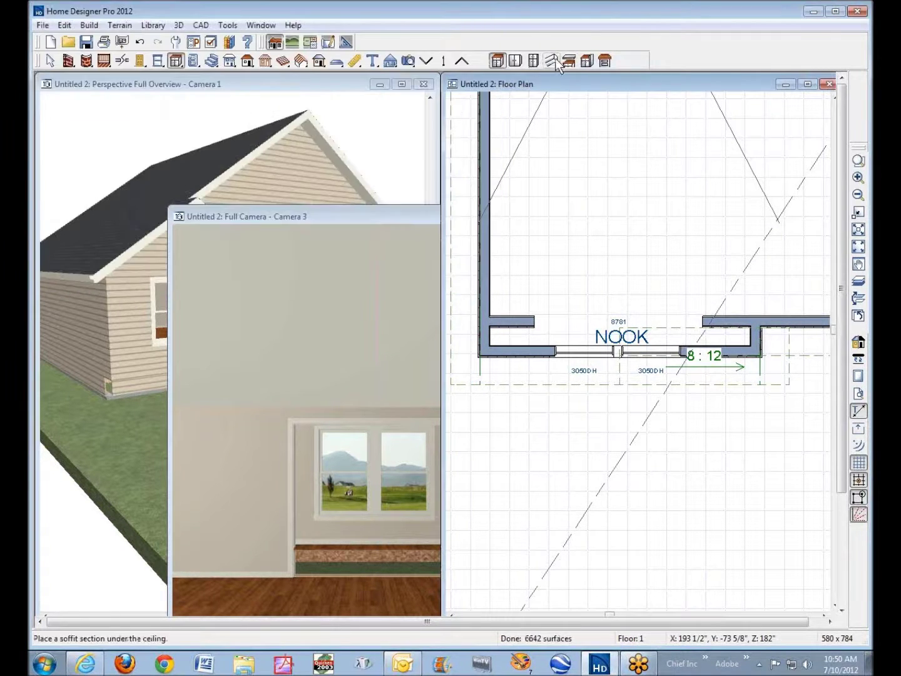
# - Place a soffit beside the NOOK wall and select it in the interior camera view
pyautogui.click(552, 60)
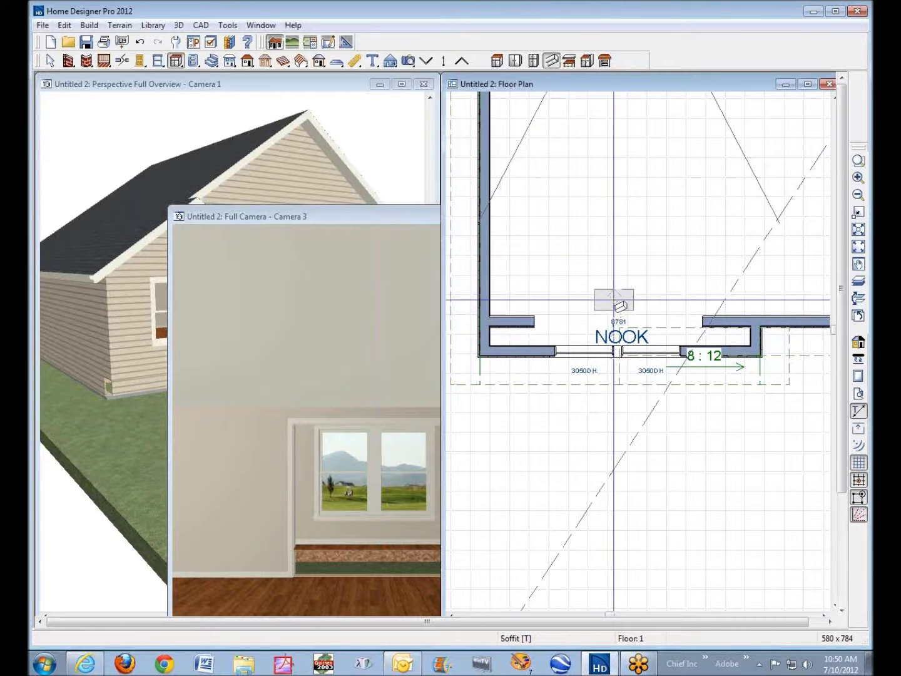
pyautogui.click(615, 302)
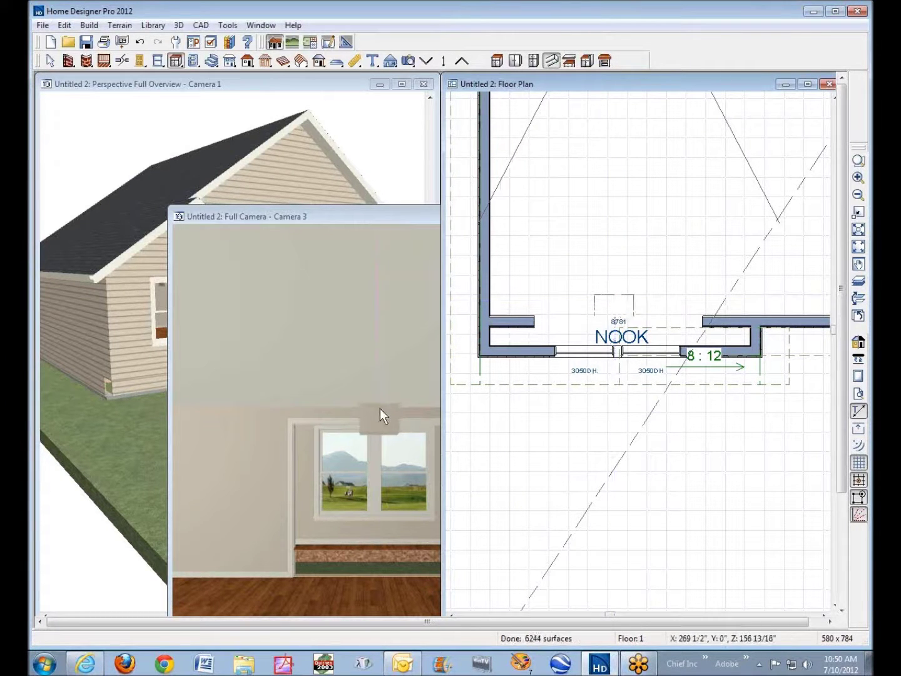
pyautogui.click(393, 422)
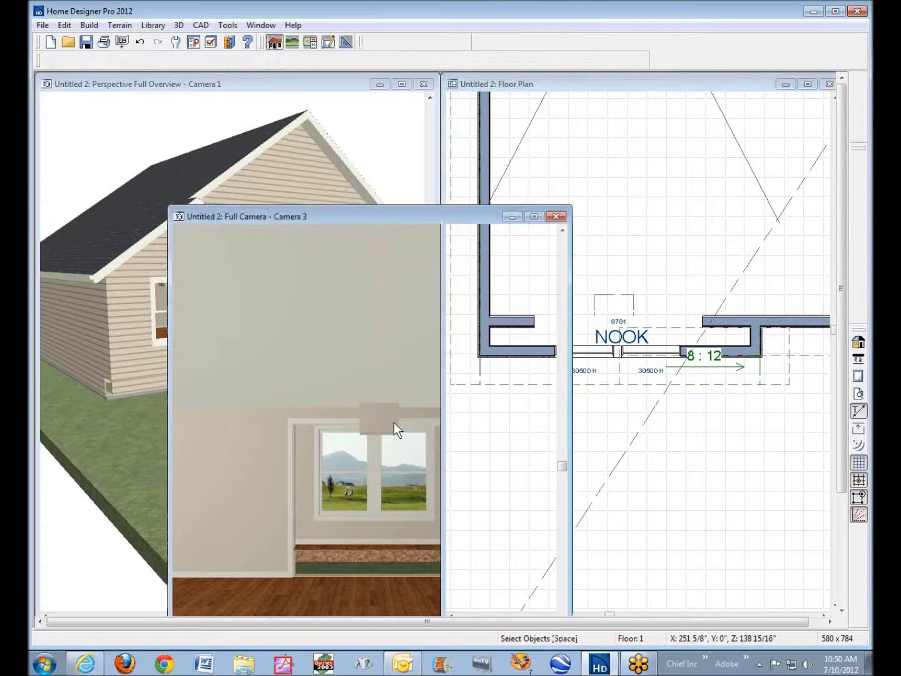
pyautogui.click(389, 424)
# - Lower the soffit to floor level under the window and widen it to about 103 inches
pyautogui.moveTo(380, 427); pyautogui.dragTo(380, 566)
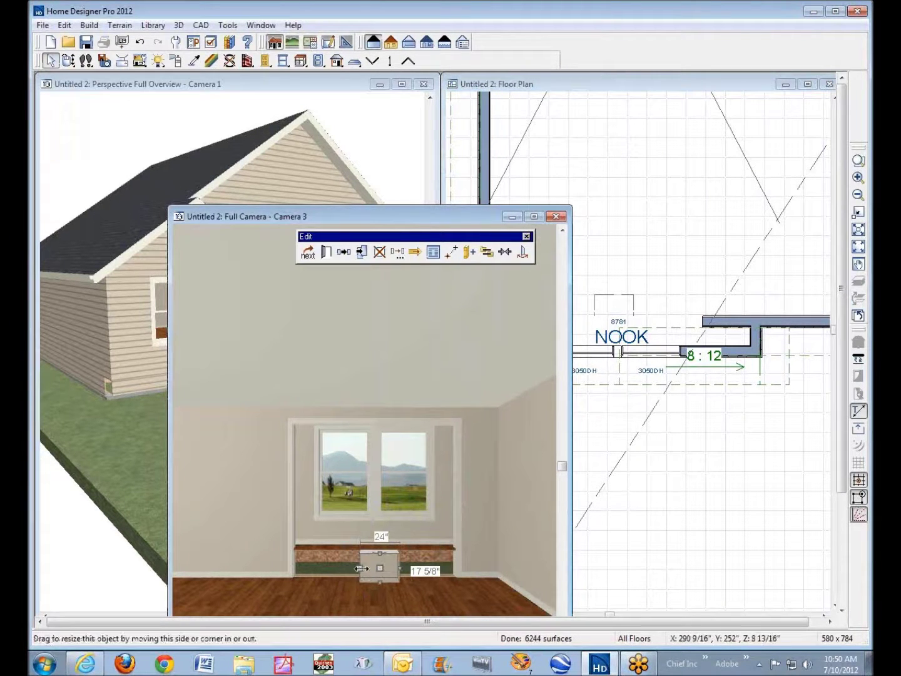
pyautogui.moveTo(354, 568); pyautogui.dragTo(291, 568)
pyautogui.moveTo(399, 568); pyautogui.dragTo(461, 568)
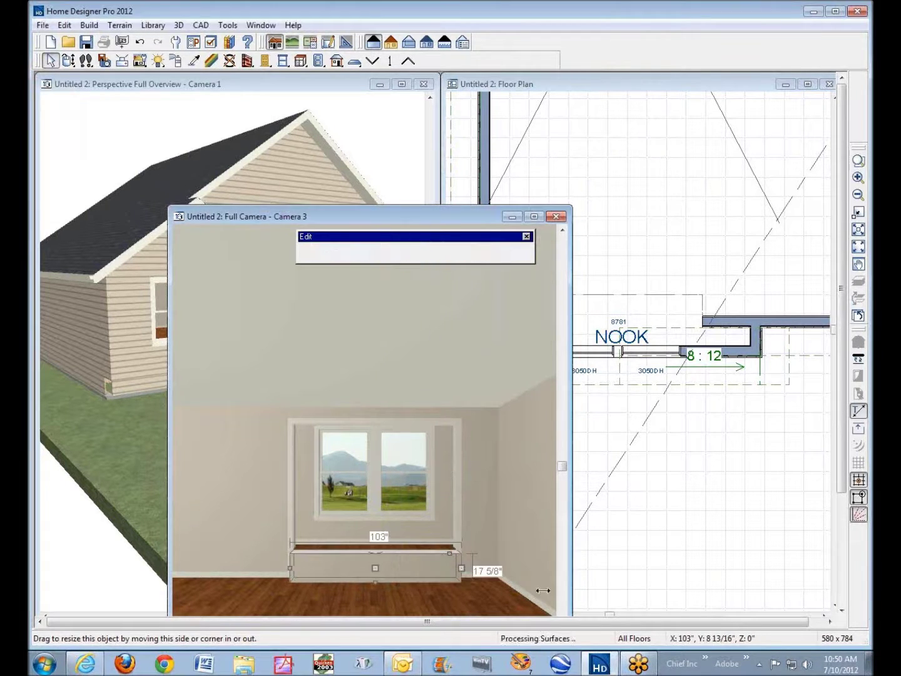
pyautogui.click(631, 200)
# - Zoom the plan in on the soffit and drag it down into the wall gap above the NOOK
pyautogui.click(638, 299)
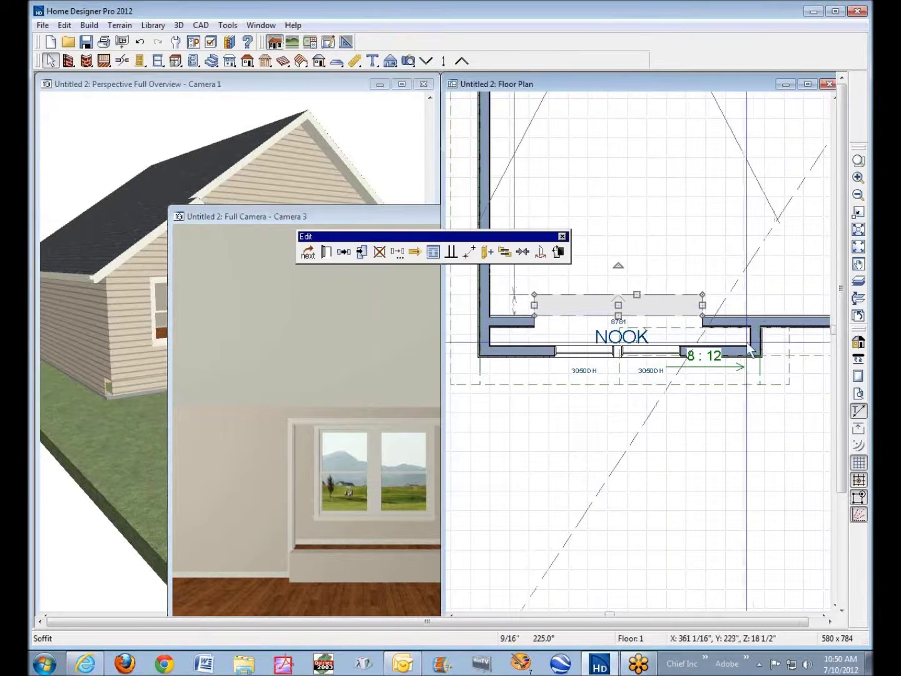
pyautogui.click(859, 161)
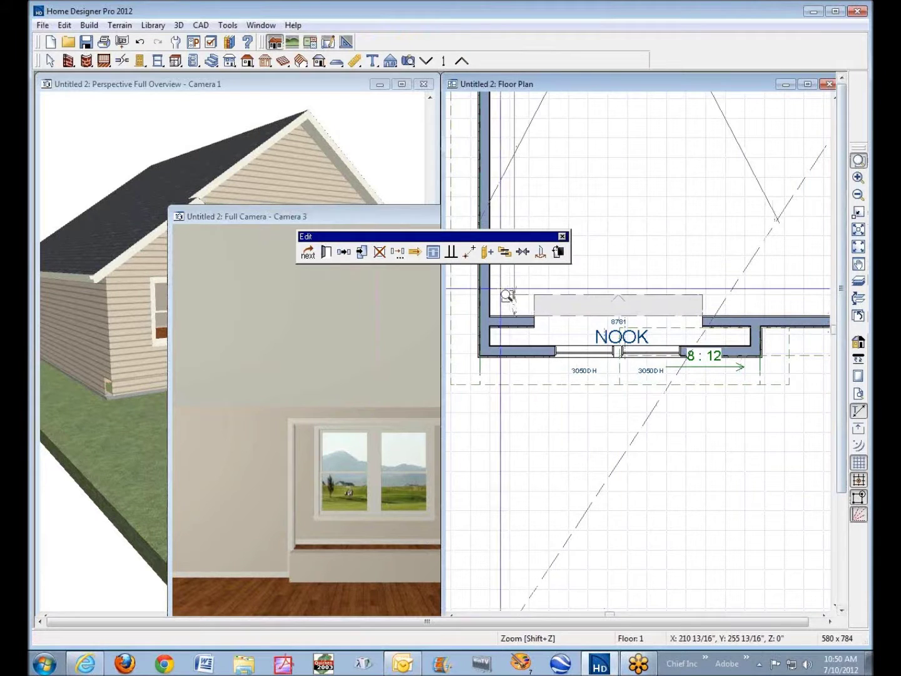
pyautogui.moveTo(507, 296); pyautogui.dragTo(760, 347)
pyautogui.click(565, 331)
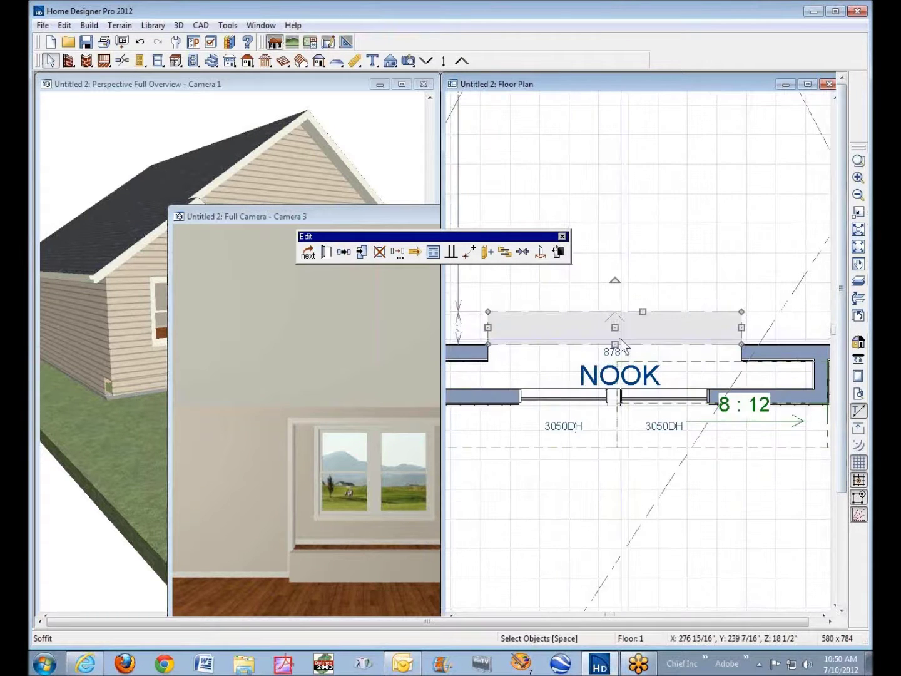
pyautogui.moveTo(615, 328)
pyautogui.mouseDown()
pyautogui.moveTo(611, 335)
pyautogui.moveTo(616, 327)
pyautogui.mouseUp()
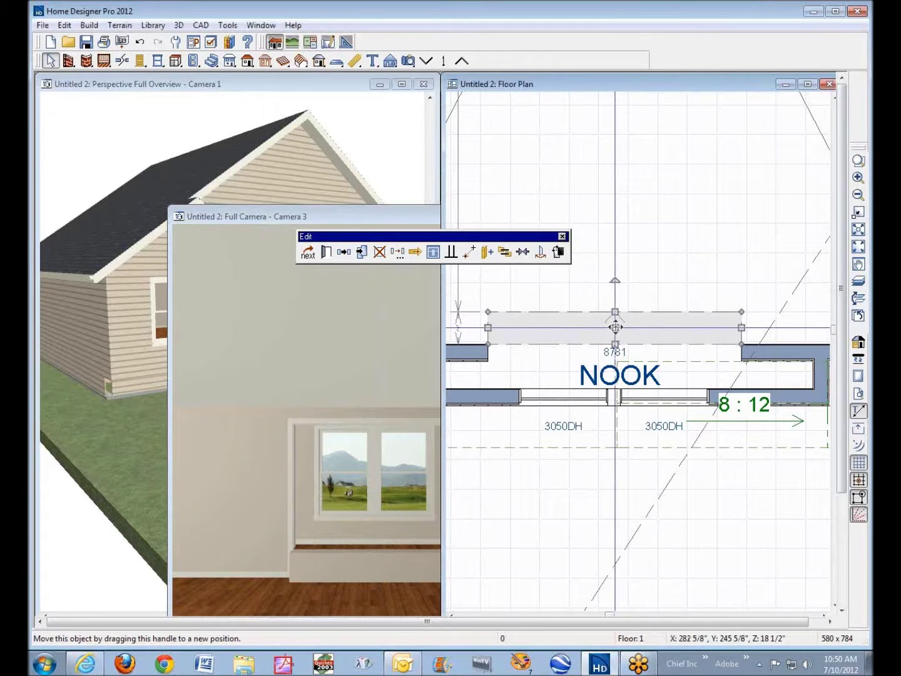
pyautogui.moveTo(615, 327); pyautogui.dragTo(614, 347)
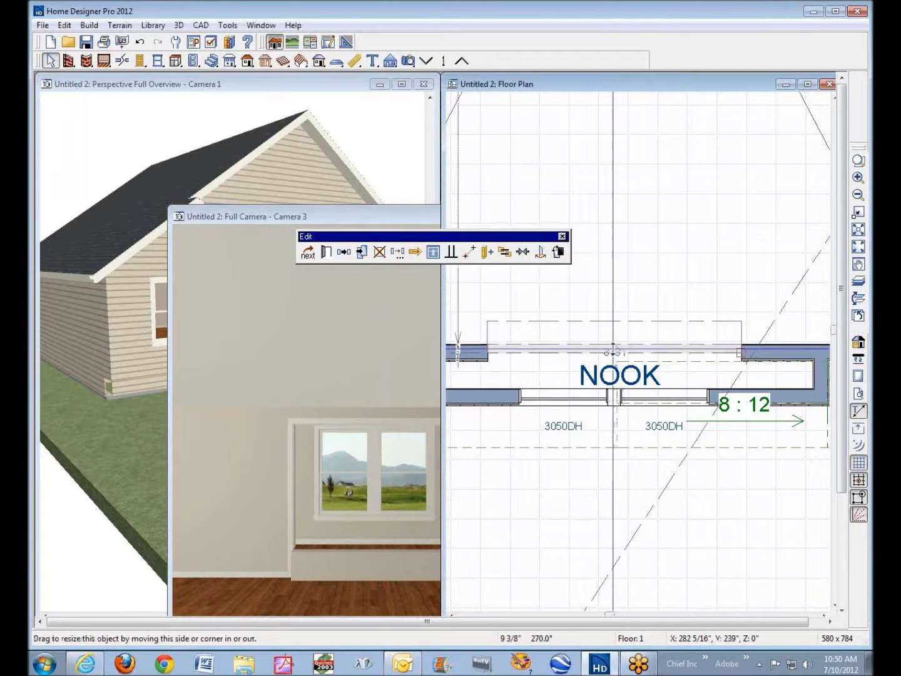
pyautogui.click(306, 561)
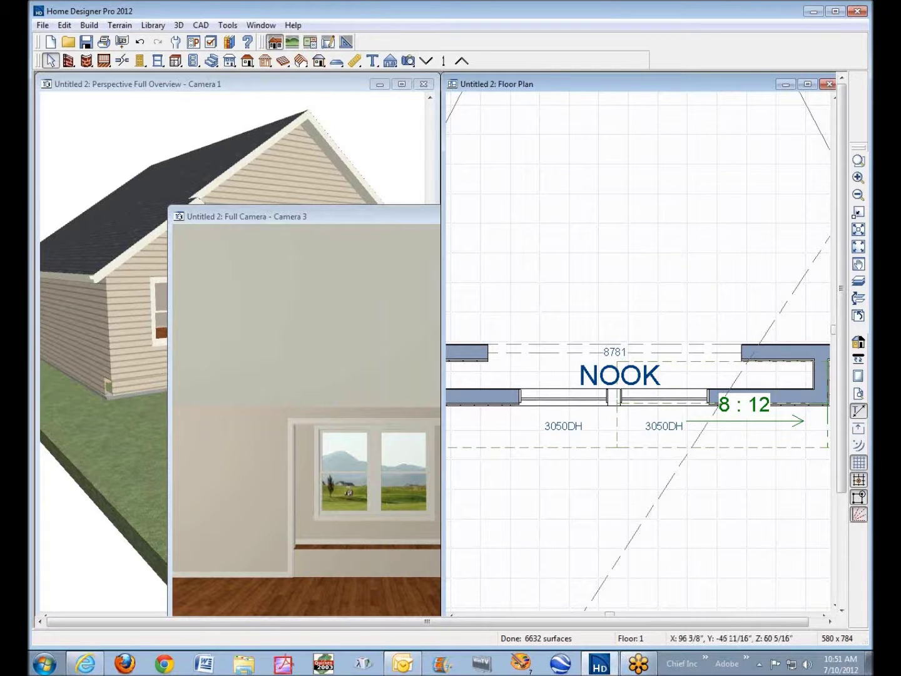
pyautogui.click(115, 357)
# - Select the soffit below the window in the interior camera view and open its specification
pyautogui.click(200, 404)
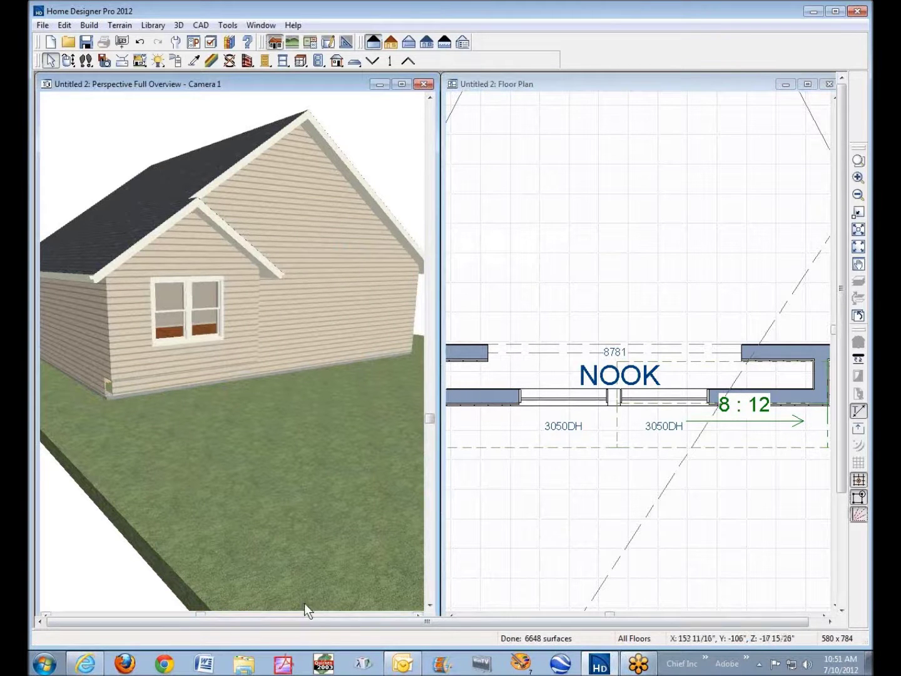
pyautogui.hotkey('ctrl', 'Tab')
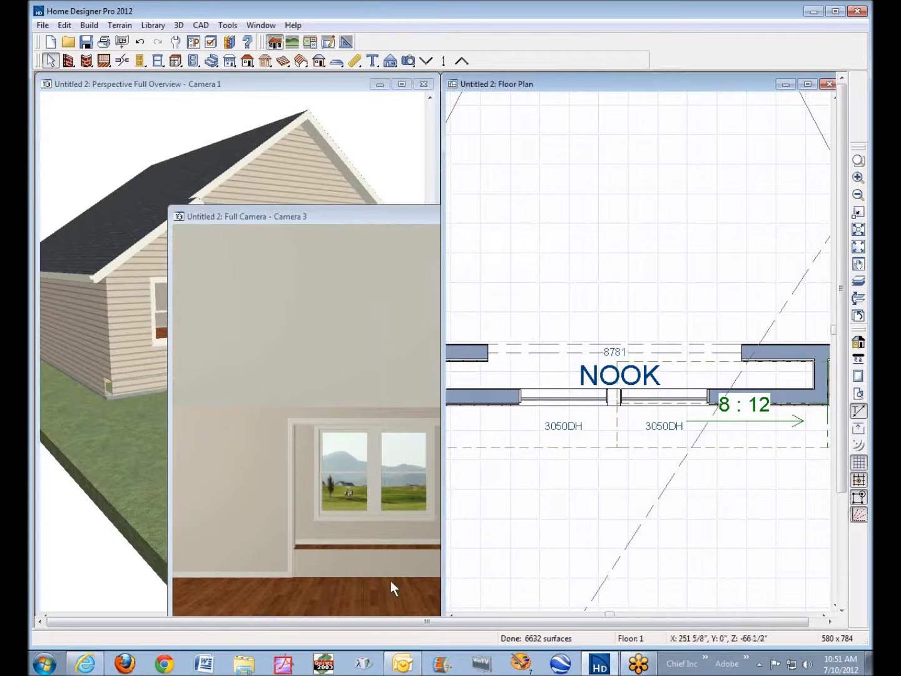
pyautogui.click(357, 561)
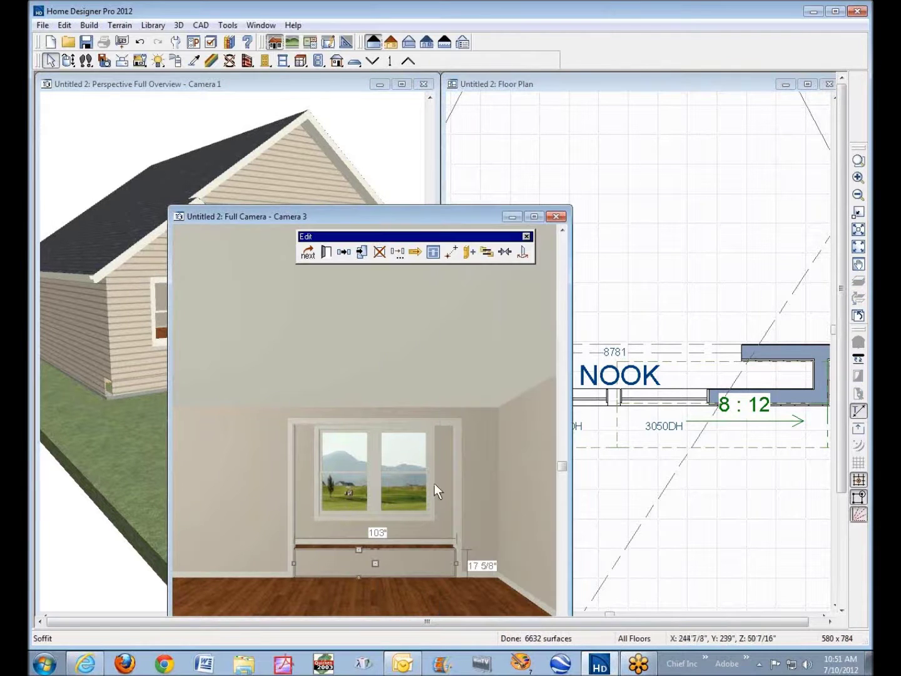
pyautogui.click(327, 254)
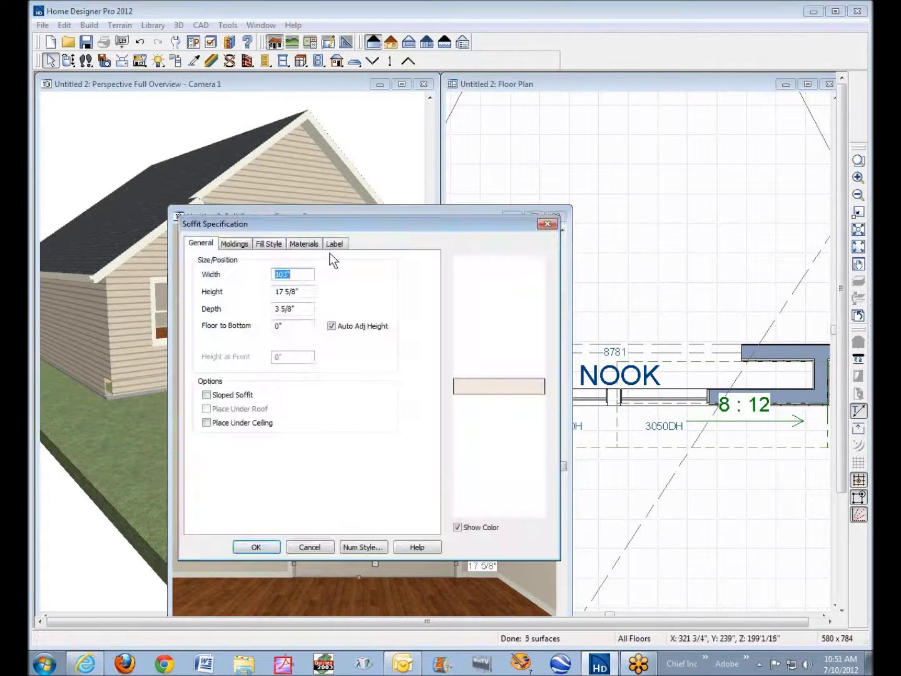
# - Add the CA-27 base molding from the core catalog's Architectural > Molding folder to the soffit
pyautogui.click(236, 244)
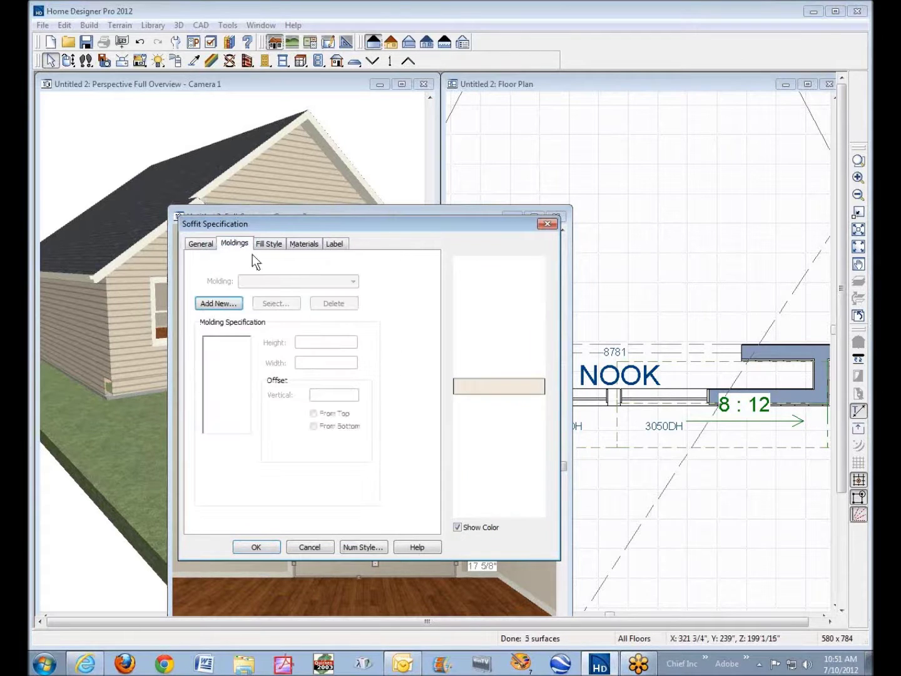
pyautogui.click(222, 302)
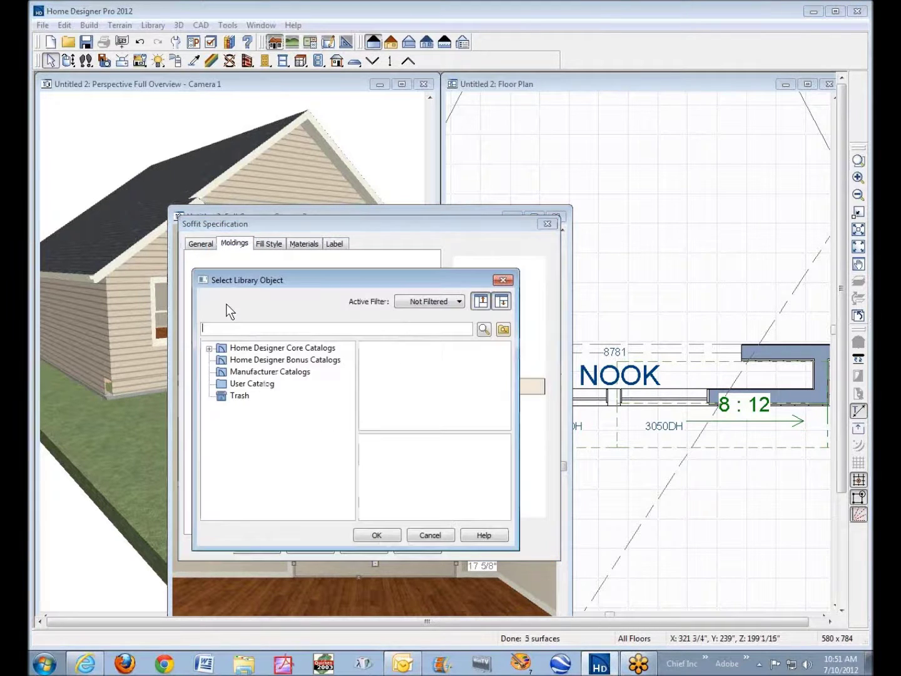
pyautogui.click(208, 348)
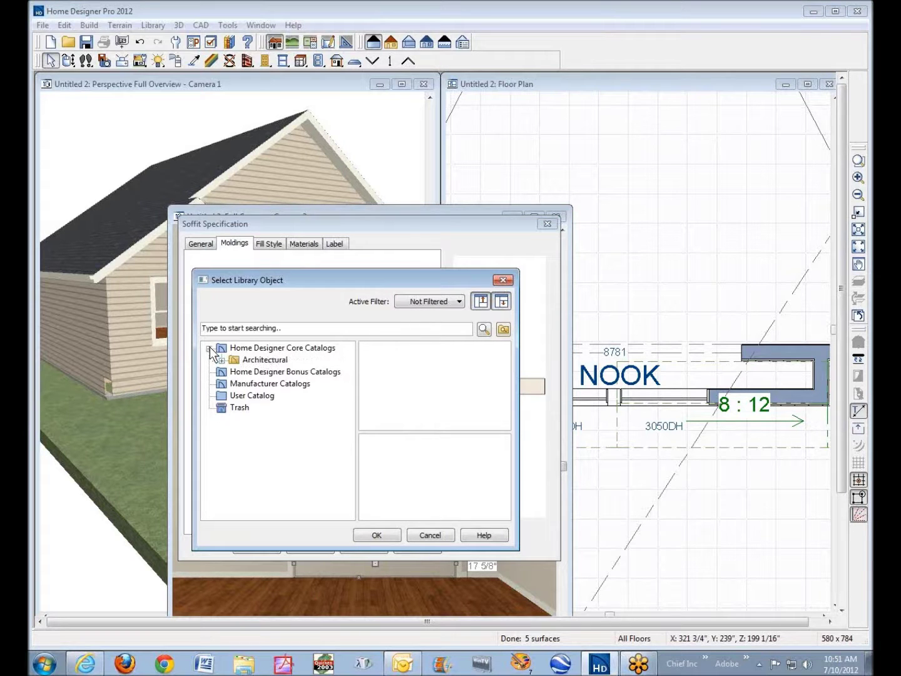
pyautogui.doubleClick(230, 361)
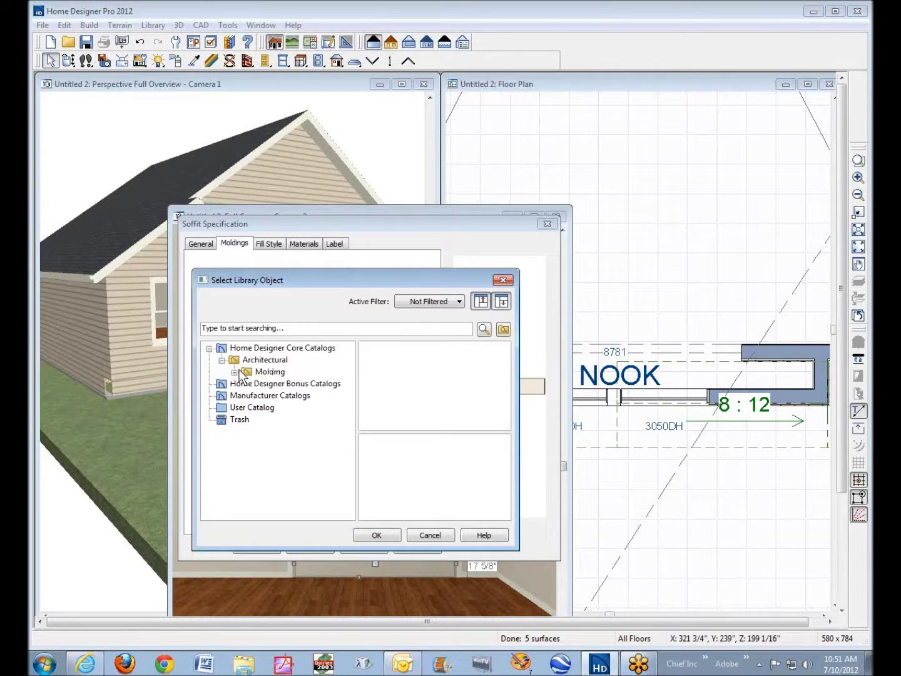
pyautogui.click(234, 372)
pyautogui.click(252, 384)
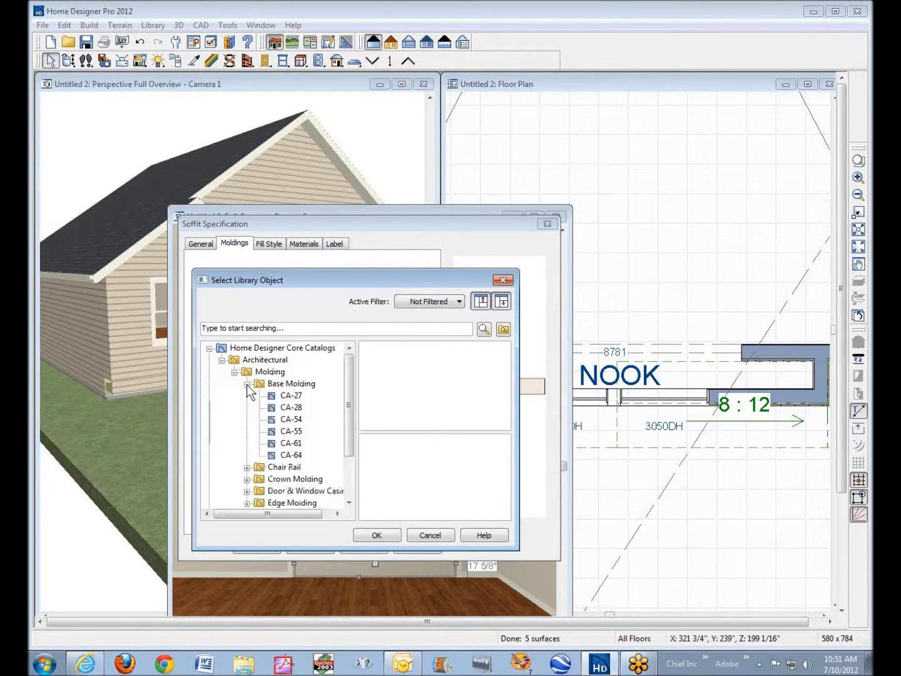
pyautogui.click(295, 397)
pyautogui.click(387, 537)
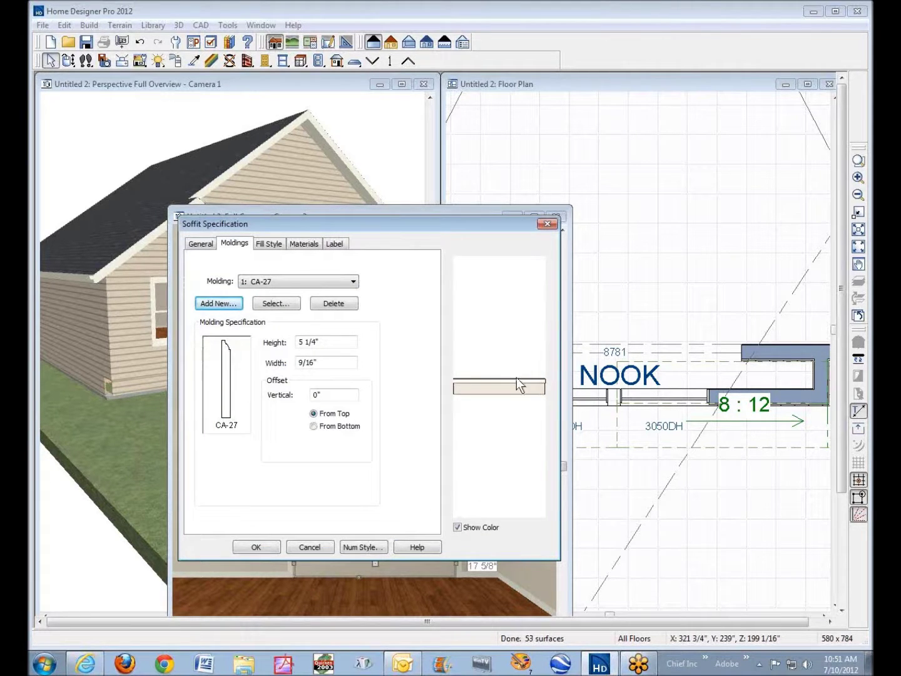
# - Offset the CA-27 molding from the soffit bottom and confirm the soffit settings
pyautogui.click(314, 425)
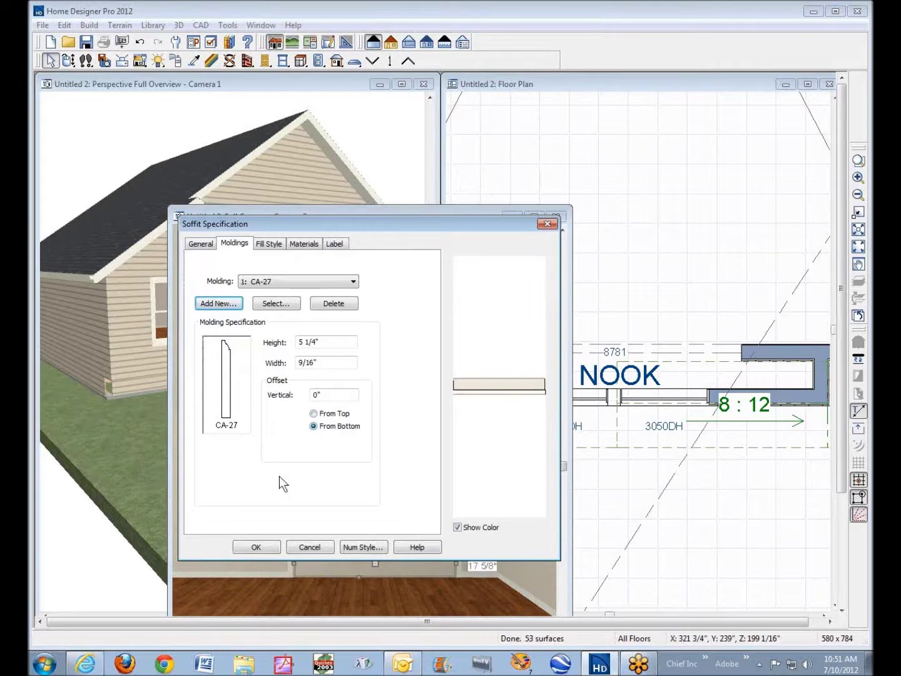
pyautogui.click(251, 548)
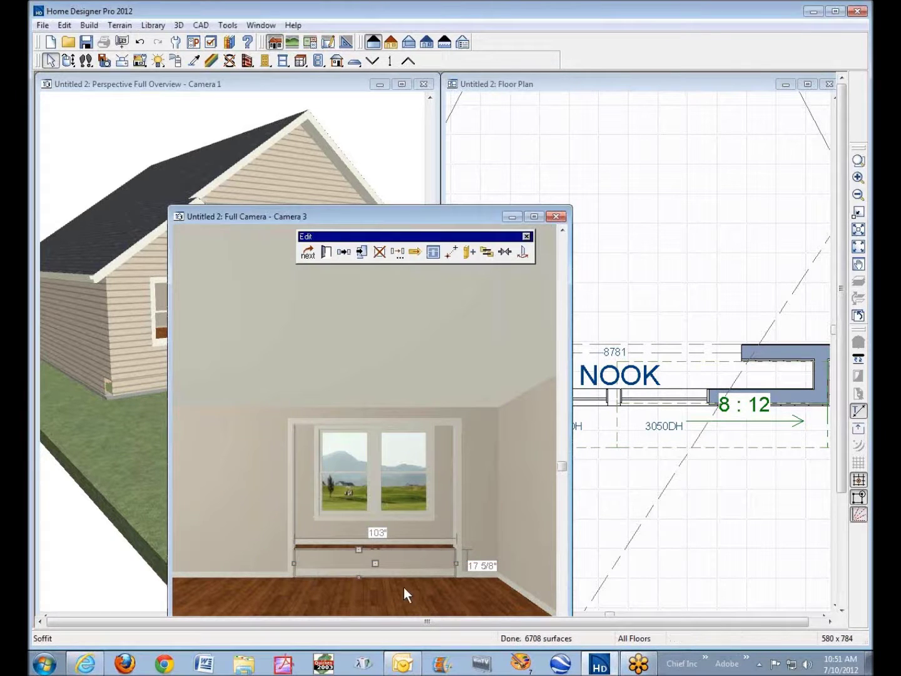
pyautogui.press('Escape')
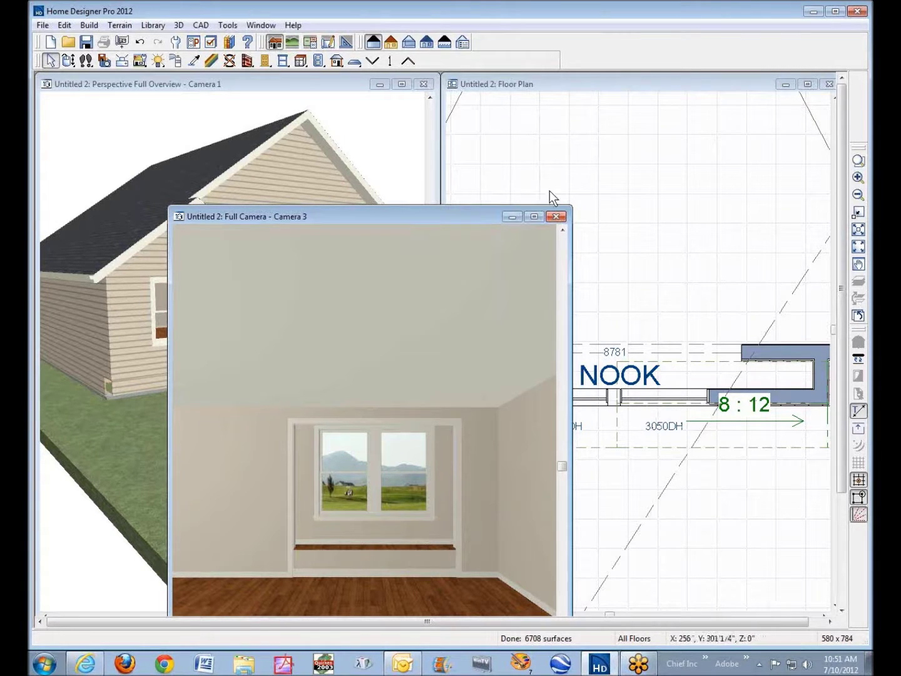
# - Close Camera 3, box-zoom the exterior perspective onto the nook wall corner, then zoom out once
pyautogui.click(559, 217)
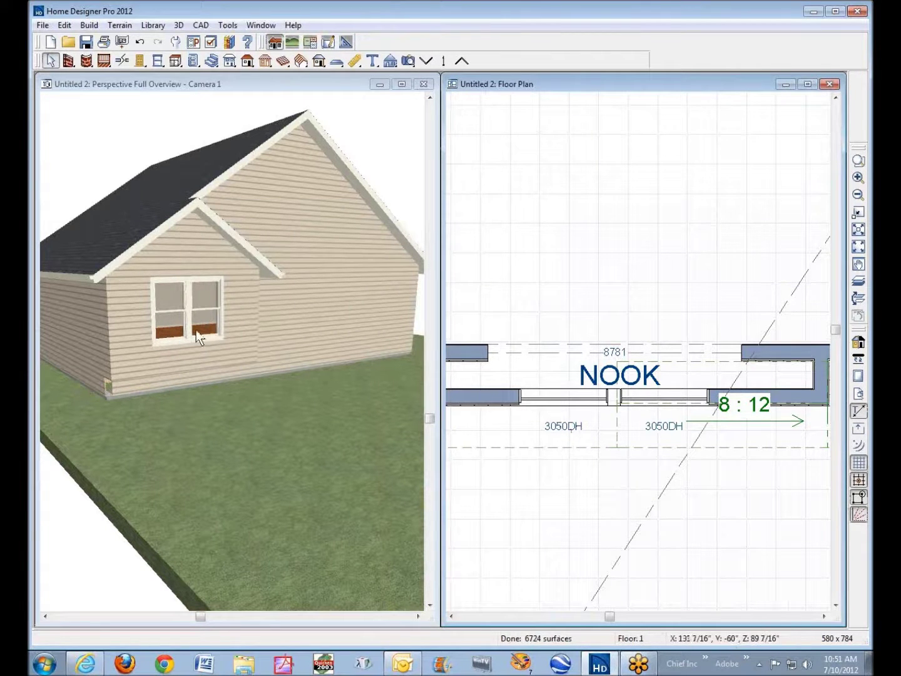
pyautogui.click(859, 160)
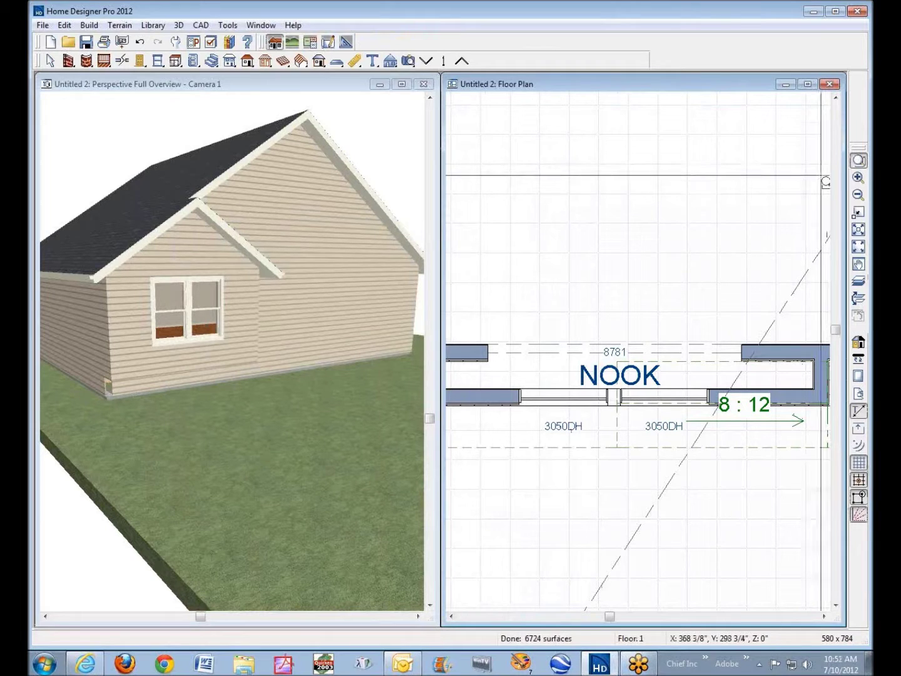
pyautogui.click(81, 366)
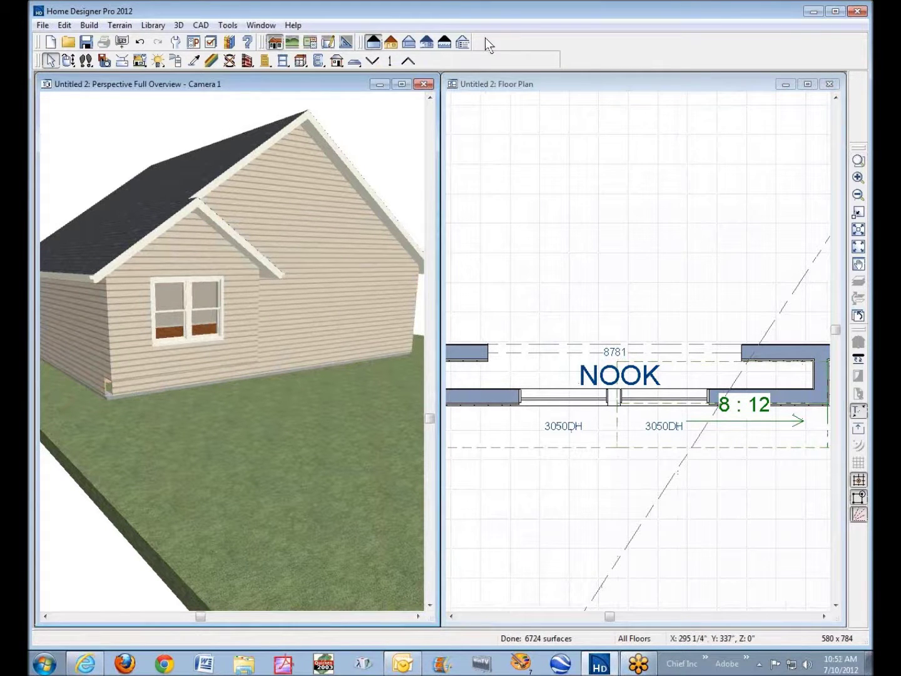
pyautogui.click(859, 161)
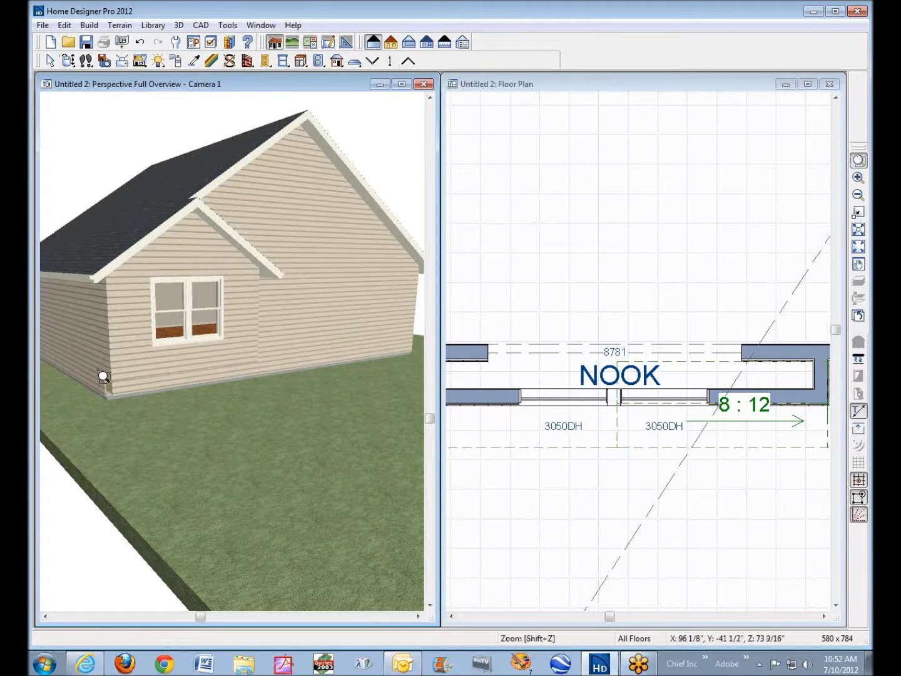
pyautogui.moveTo(84, 369); pyautogui.dragTo(154, 422)
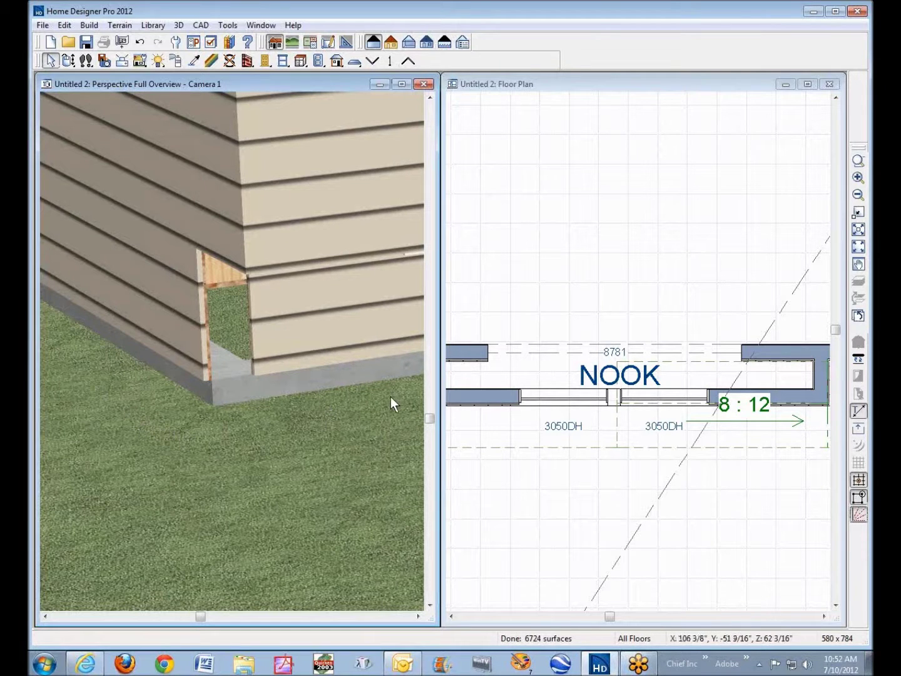
pyautogui.click(859, 193)
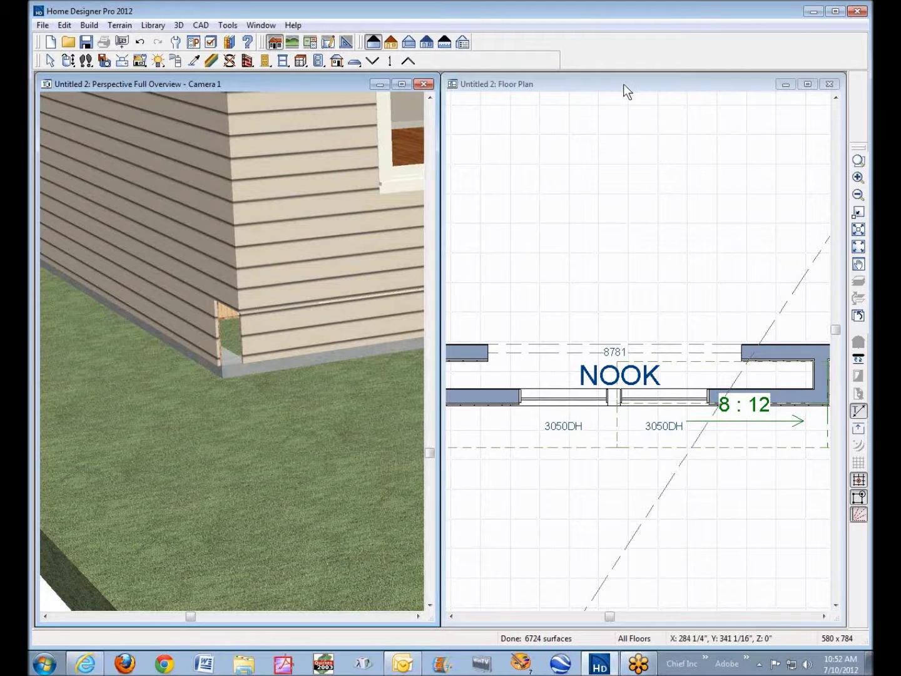
pyautogui.click(625, 84)
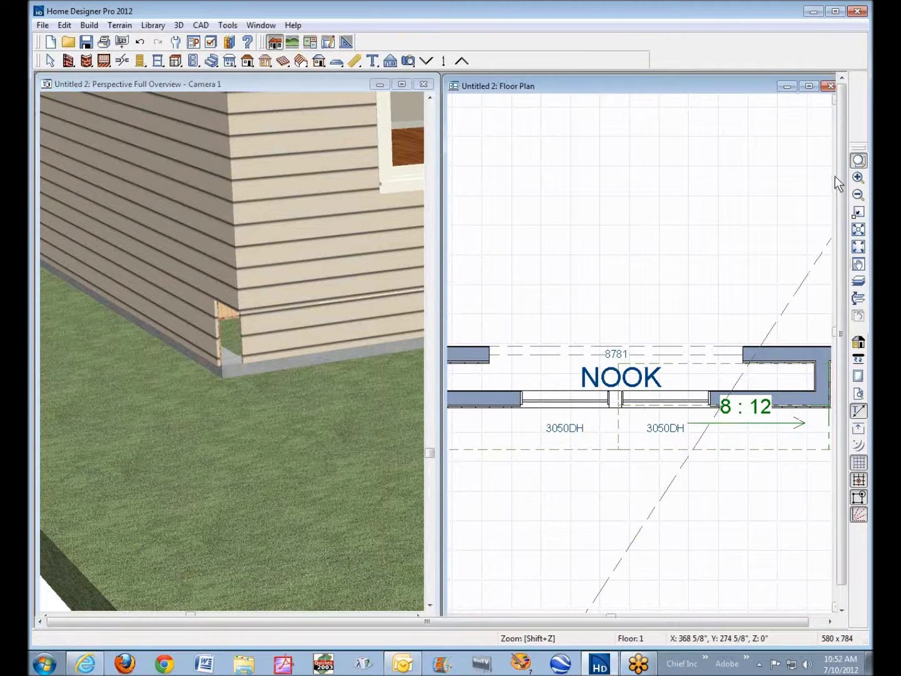
# - Zoom the plan to the NOOK's lower-left corner, drop to the foundation level, and overlay the first floor
pyautogui.click(858, 195)
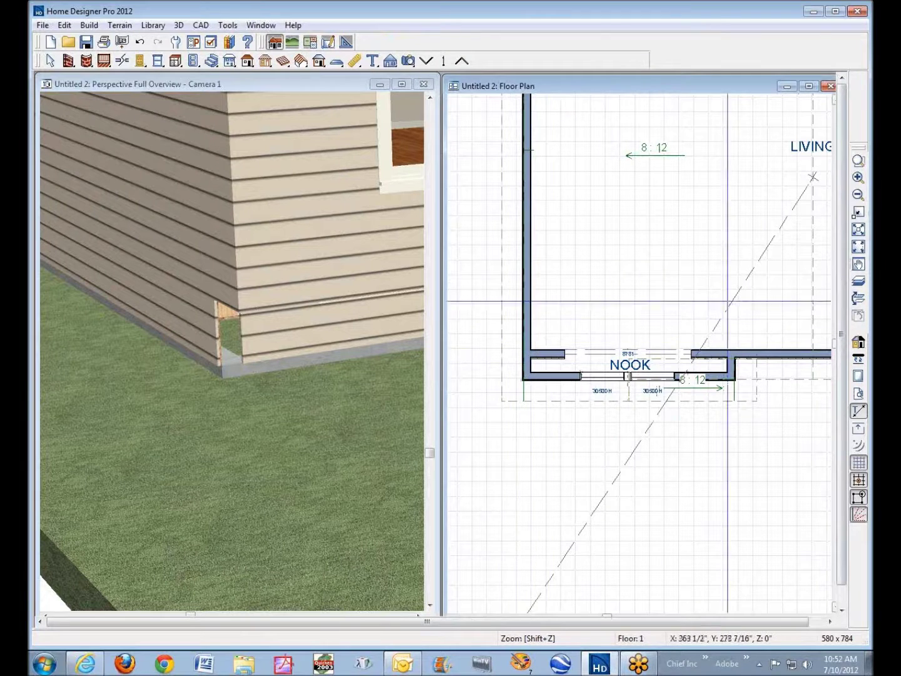
pyautogui.click(858, 160)
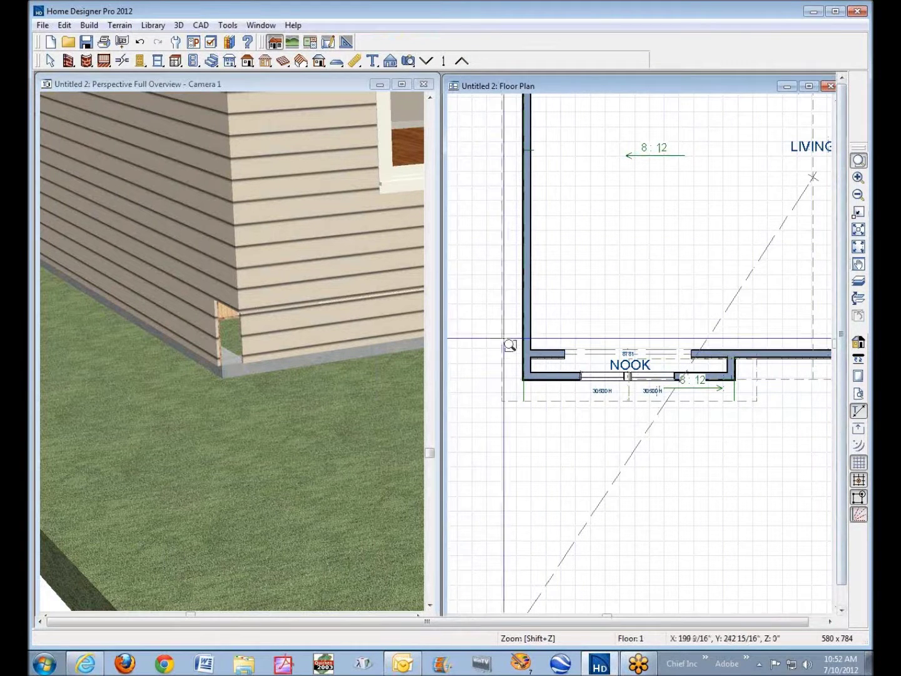
pyautogui.moveTo(494, 351); pyautogui.dragTo(593, 408)
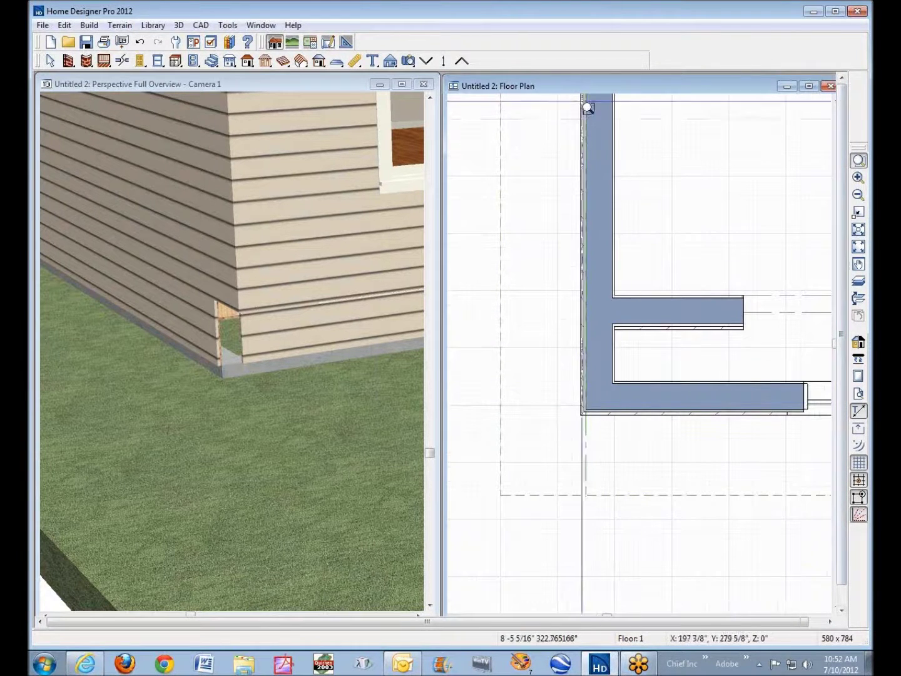
pyautogui.click(426, 60)
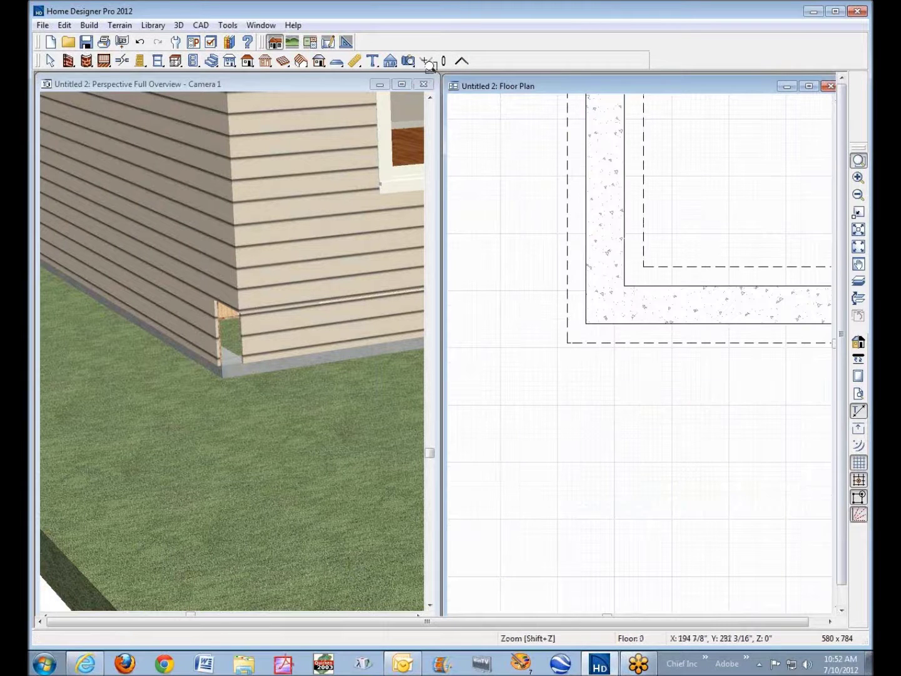
pyautogui.click(860, 283)
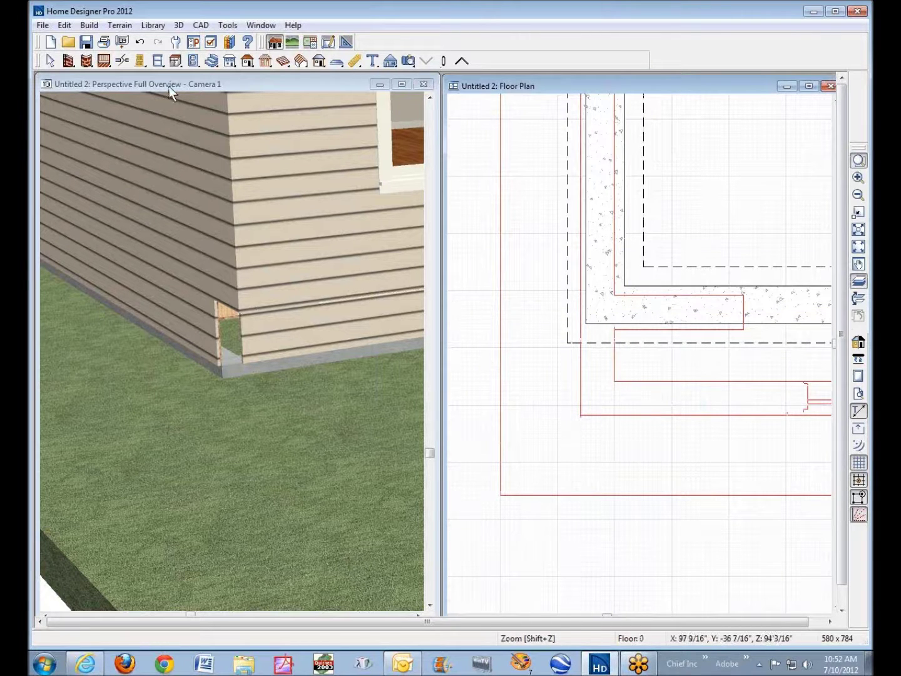
pyautogui.click(175, 61)
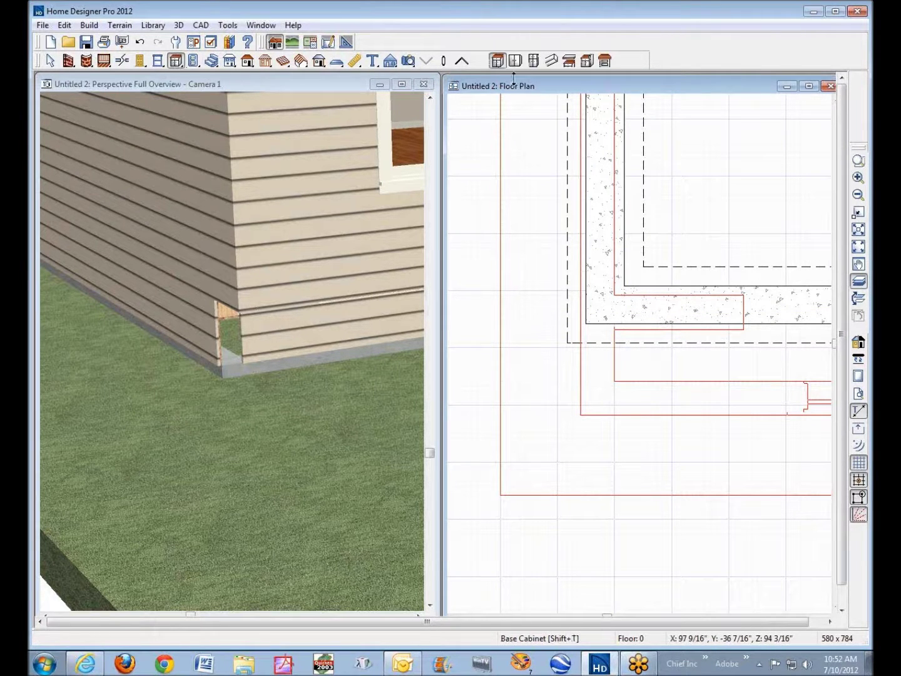
# - Place a soffit at the nook corner on the foundation level and lower it to the wall base
pyautogui.click(551, 61)
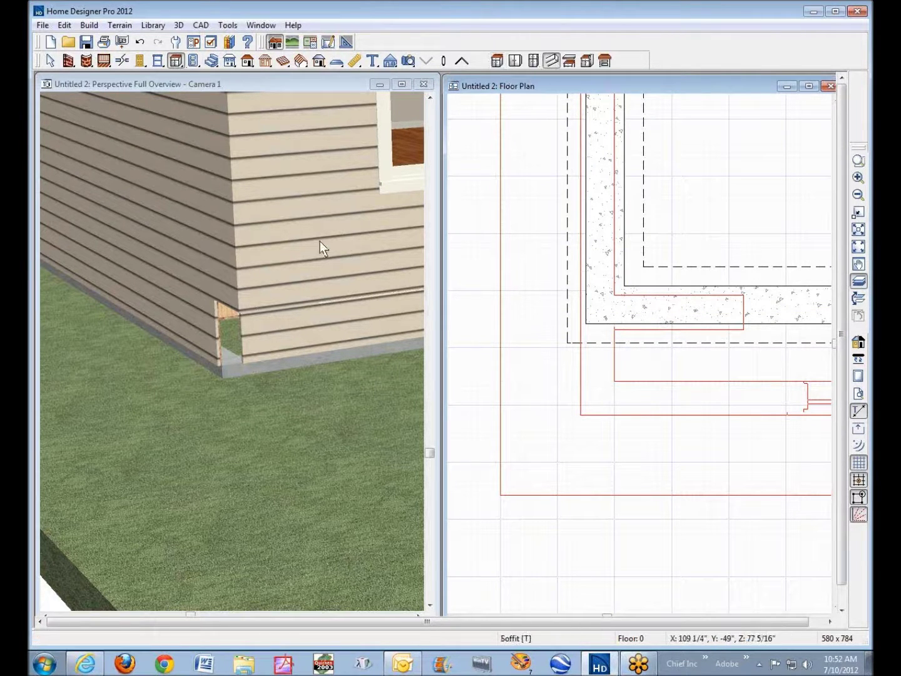
pyautogui.click(630, 360)
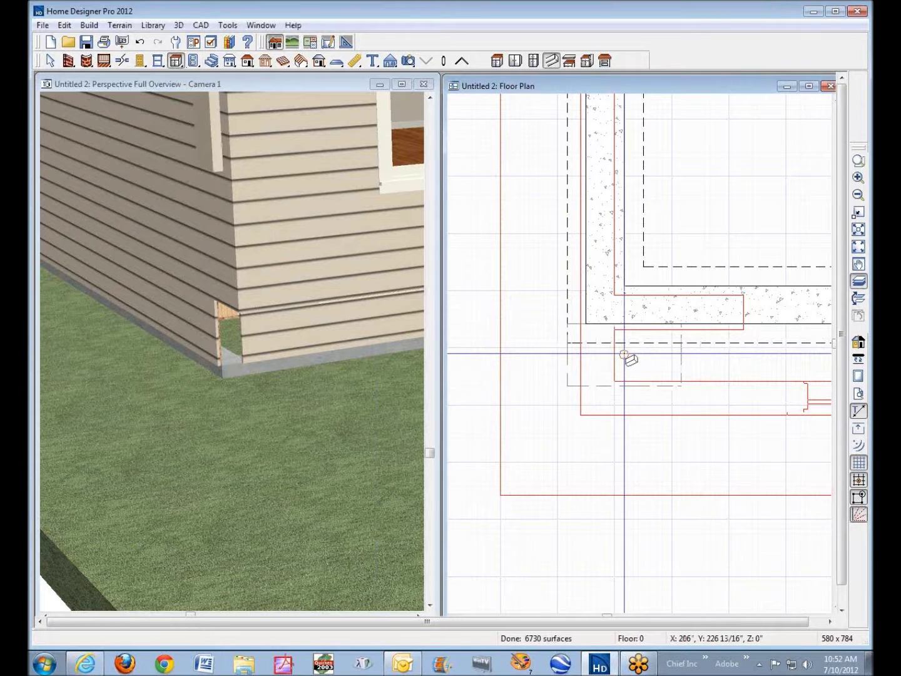
pyautogui.click(214, 119)
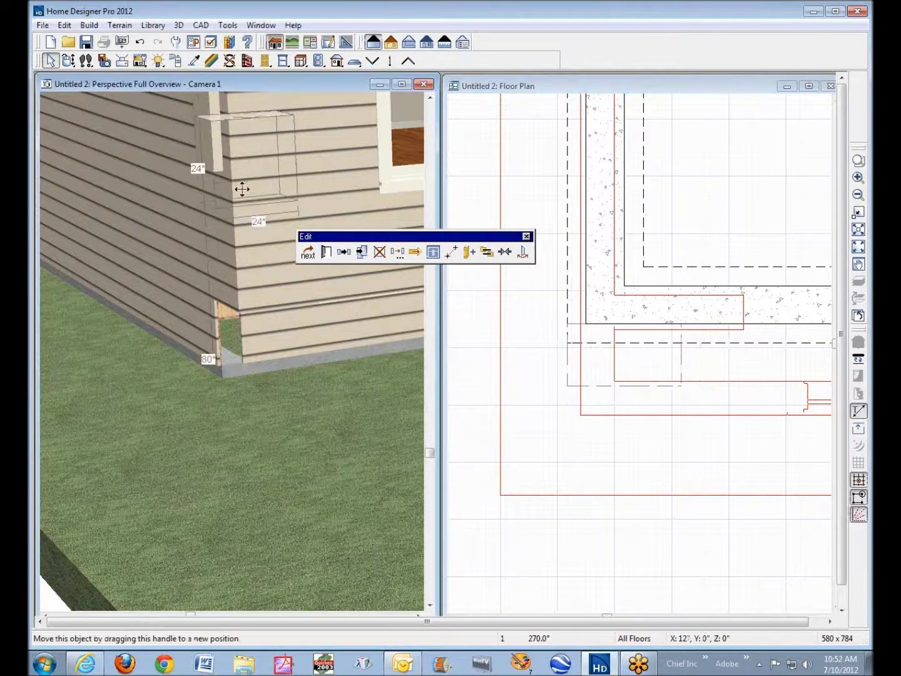
pyautogui.moveTo(242, 188); pyautogui.dragTo(270, 330)
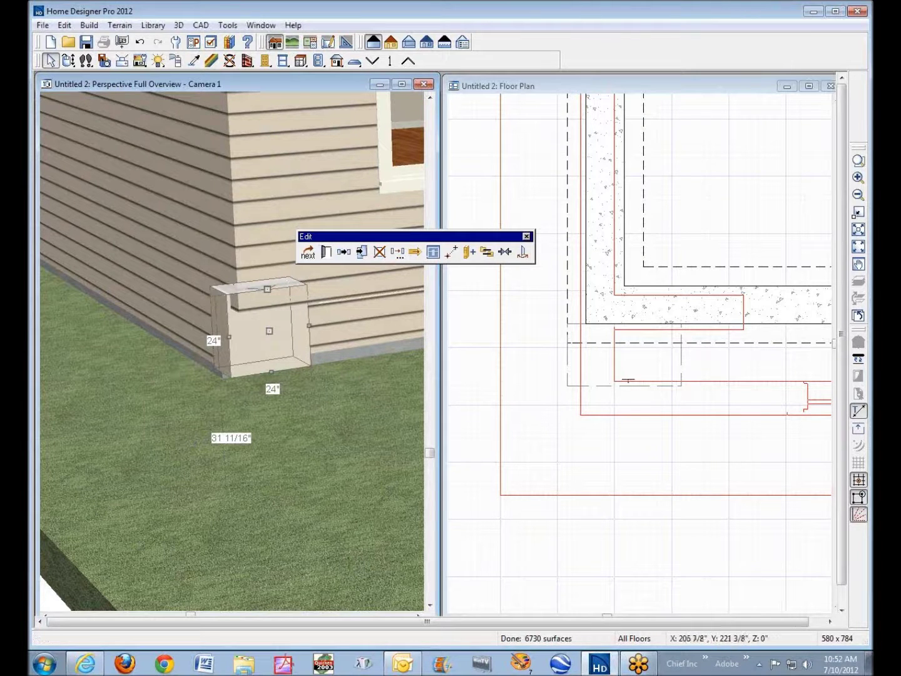
pyautogui.click(628, 380)
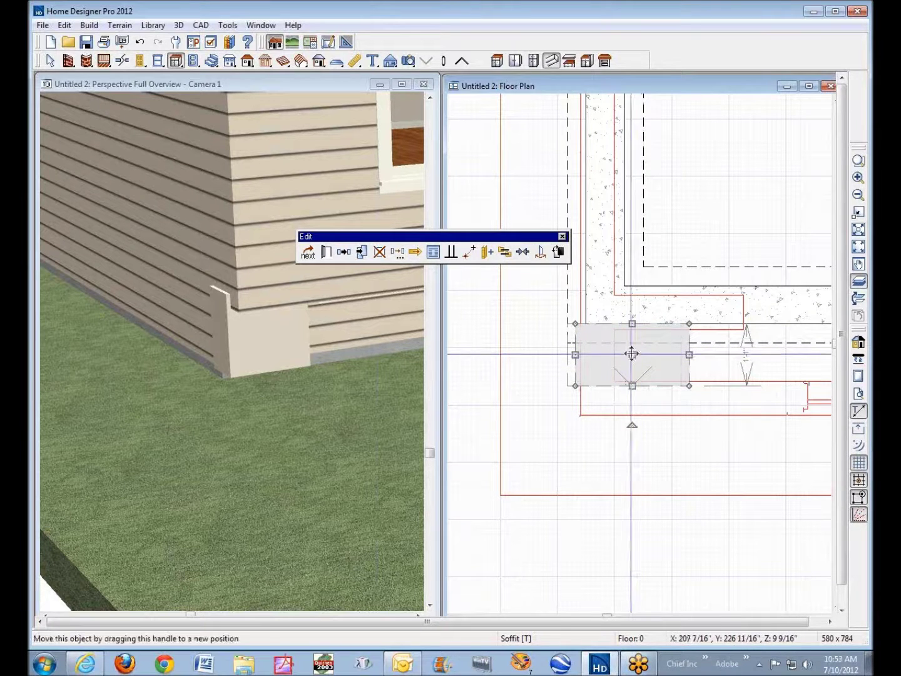
# - Move the soffit up, then nudge it left and right until it lines up with the foundation corner
pyautogui.moveTo(633, 354); pyautogui.dragTo(644, 309)
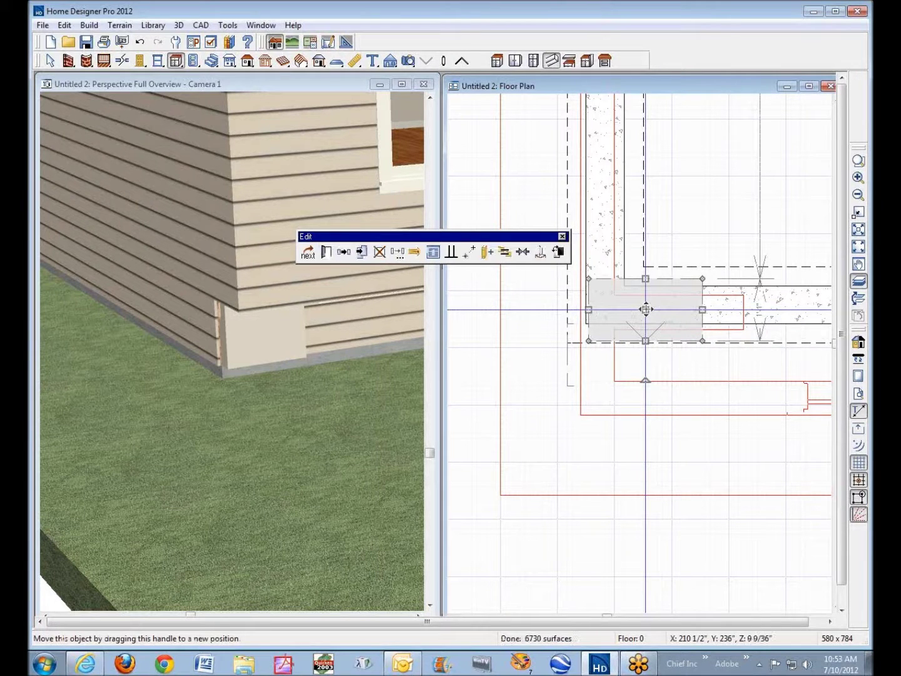
pyautogui.moveTo(642, 308); pyautogui.dragTo(639, 309)
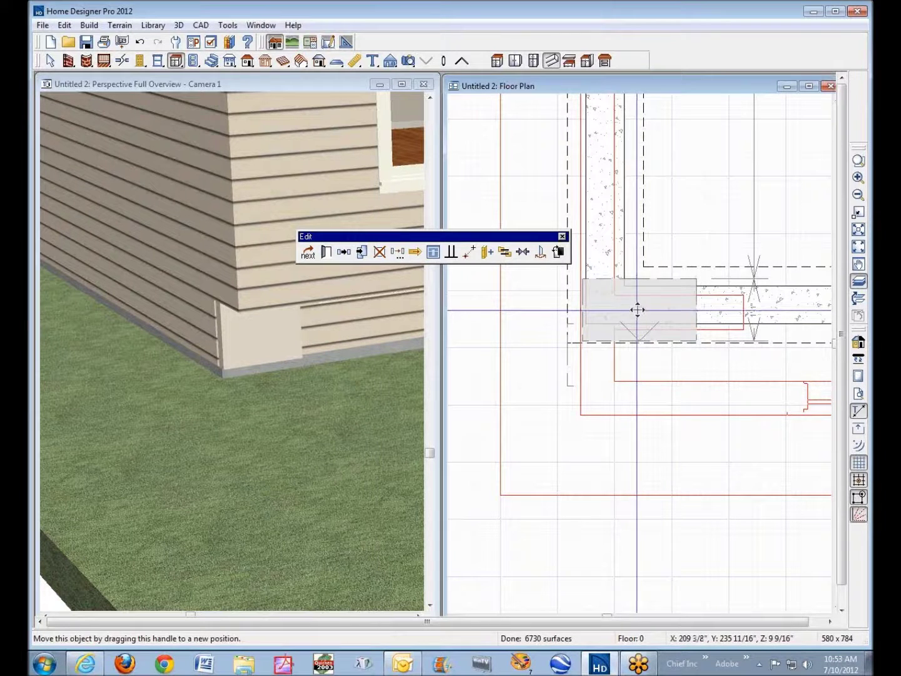
pyautogui.moveTo(638, 309); pyautogui.dragTo(636, 310)
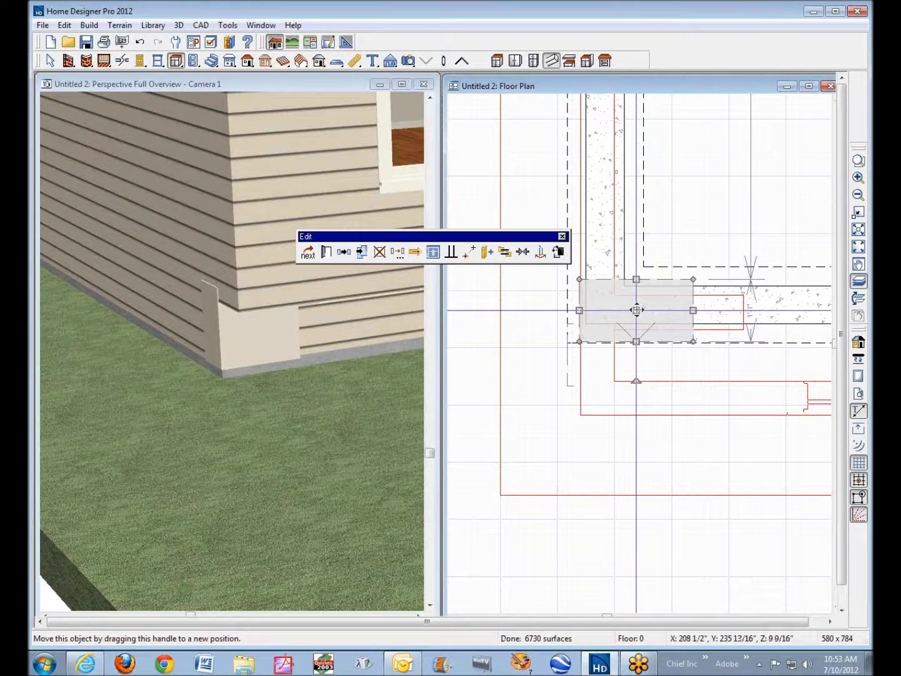
pyautogui.scroll(4, 636, 309)
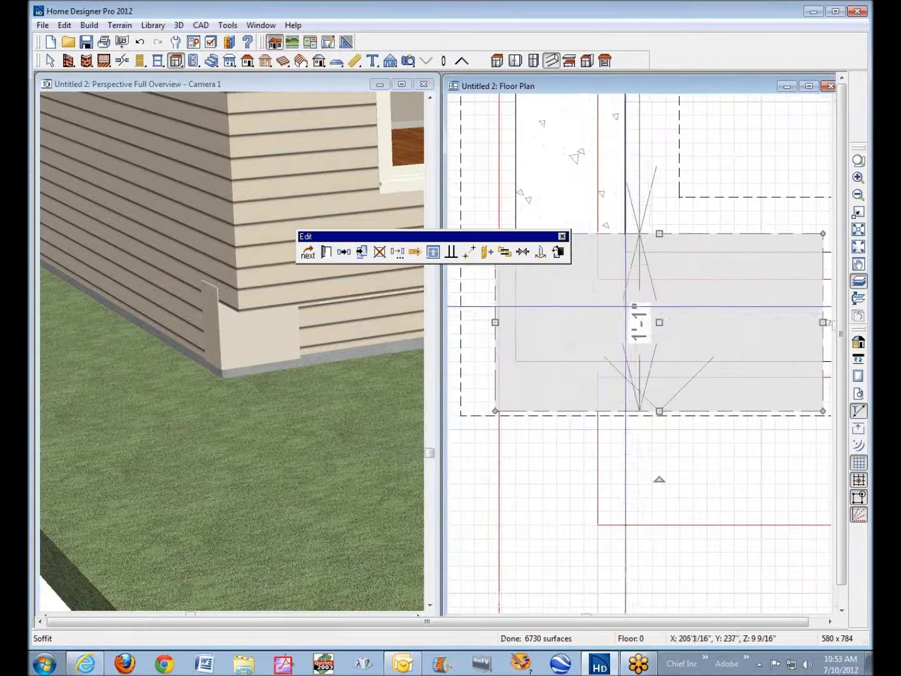
pyautogui.moveTo(659, 322); pyautogui.dragTo(661, 323)
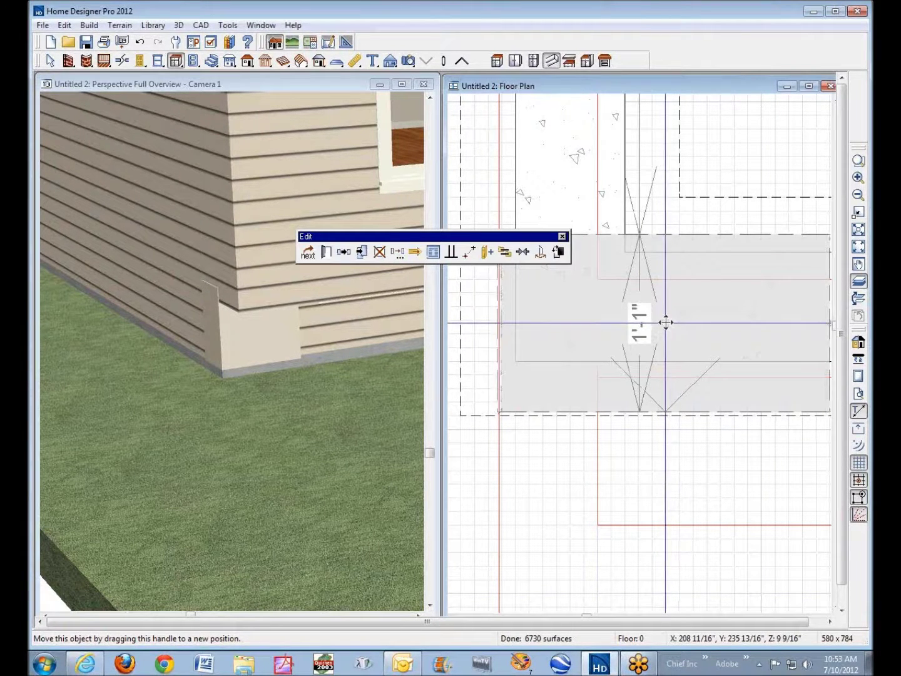
pyautogui.moveTo(661, 322); pyautogui.dragTo(661, 323)
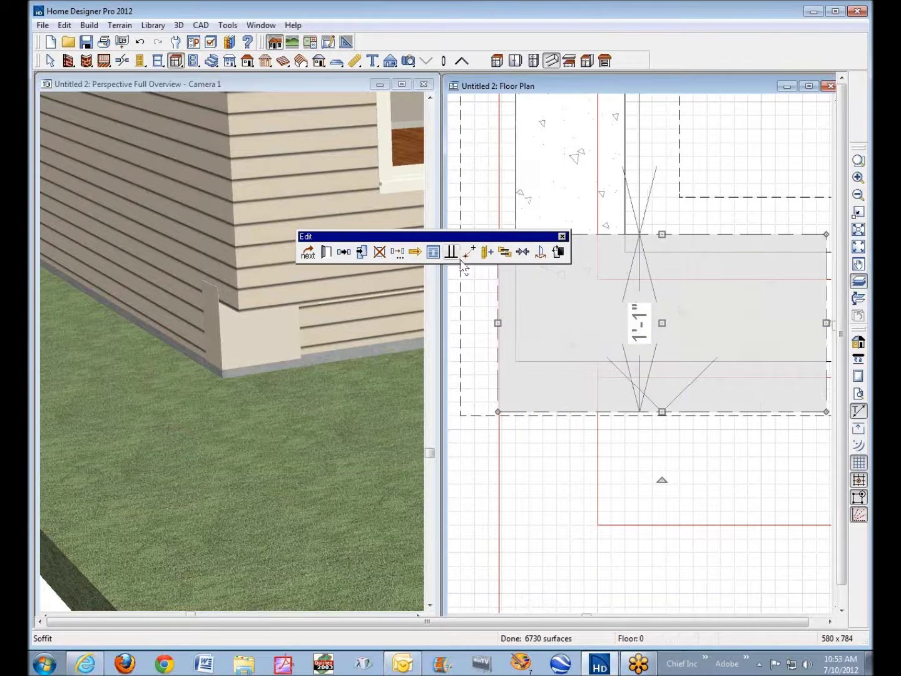
pyautogui.click(309, 84)
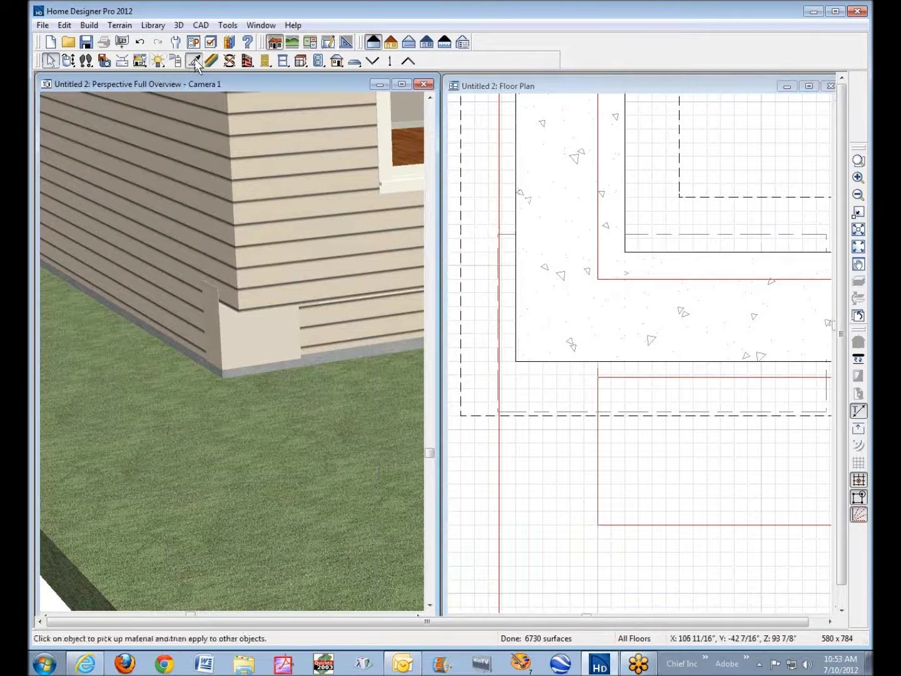
# - Paint the soffit's drywall face with the wall's siding material using the Material Eyedropper
pyautogui.click(194, 59)
pyautogui.click(284, 205)
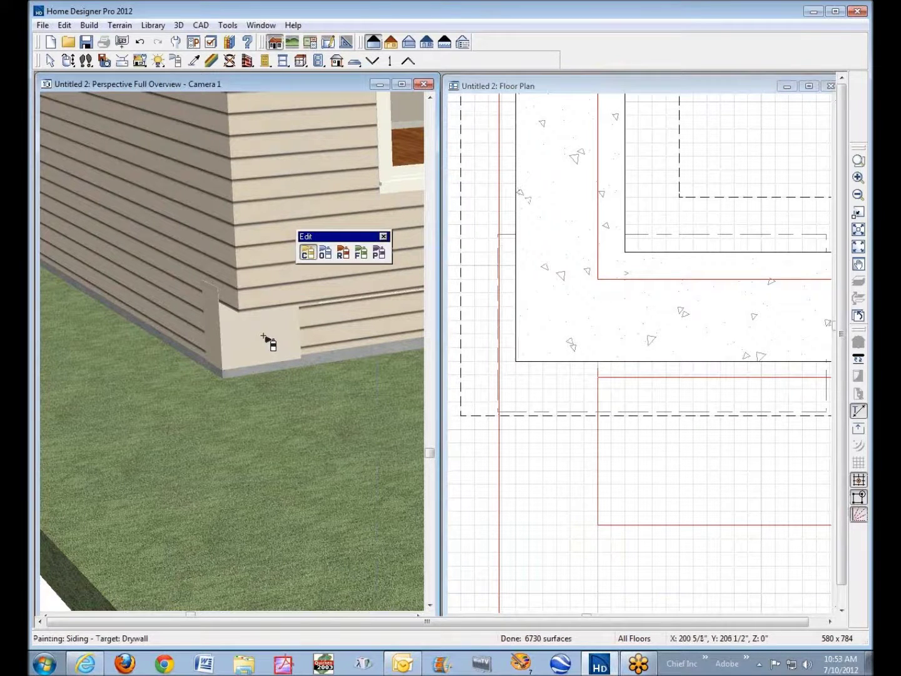
pyautogui.click(267, 341)
pyautogui.press('space')
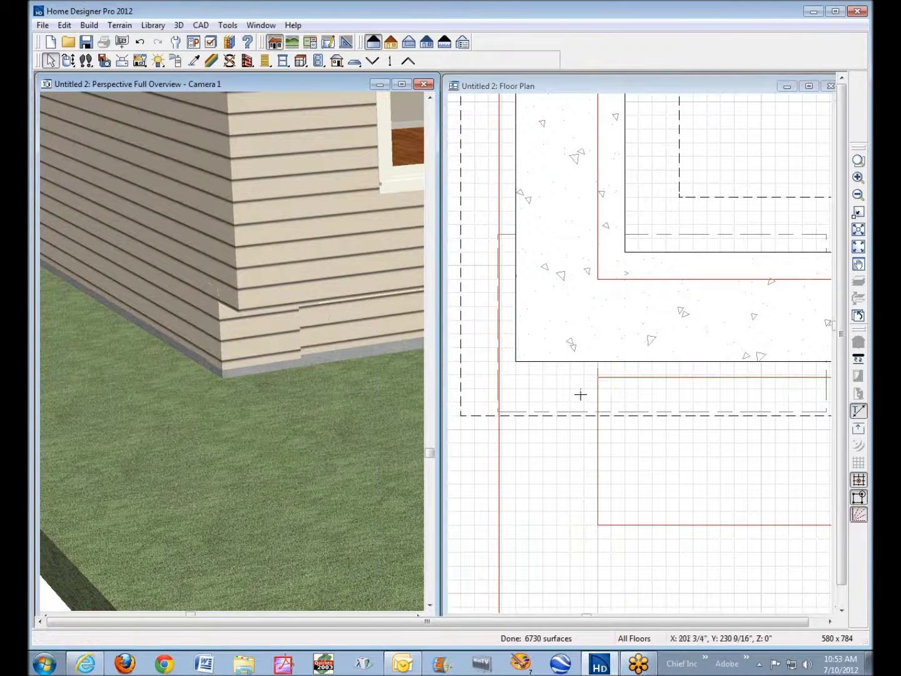
# - Select the soffit in the floor plan and drag it slightly up and left into position
pyautogui.click(593, 398)
pyautogui.click(595, 399)
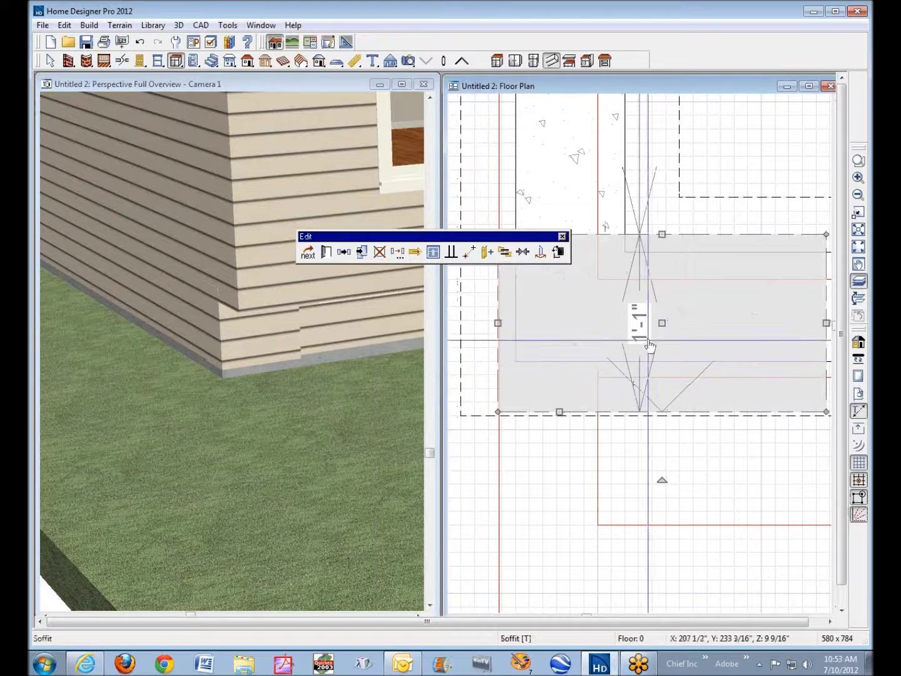
pyautogui.moveTo(661, 322); pyautogui.dragTo(663, 310)
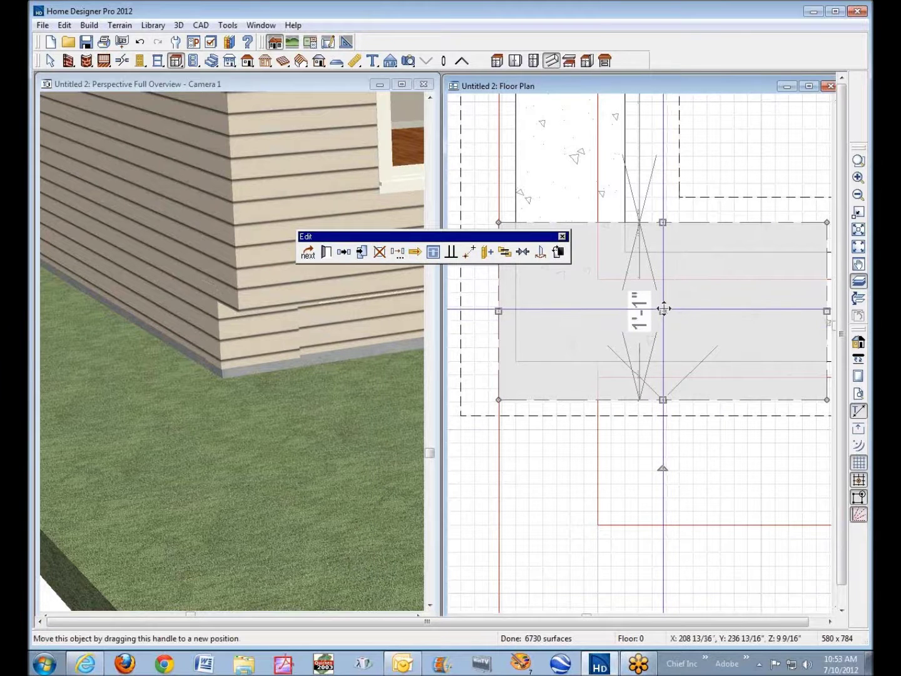
pyautogui.moveTo(664, 306)
pyautogui.mouseDown()
pyautogui.moveTo(662, 297)
pyautogui.moveTo(664, 311)
pyautogui.mouseUp()
pyautogui.moveTo(664, 311); pyautogui.dragTo(662, 311)
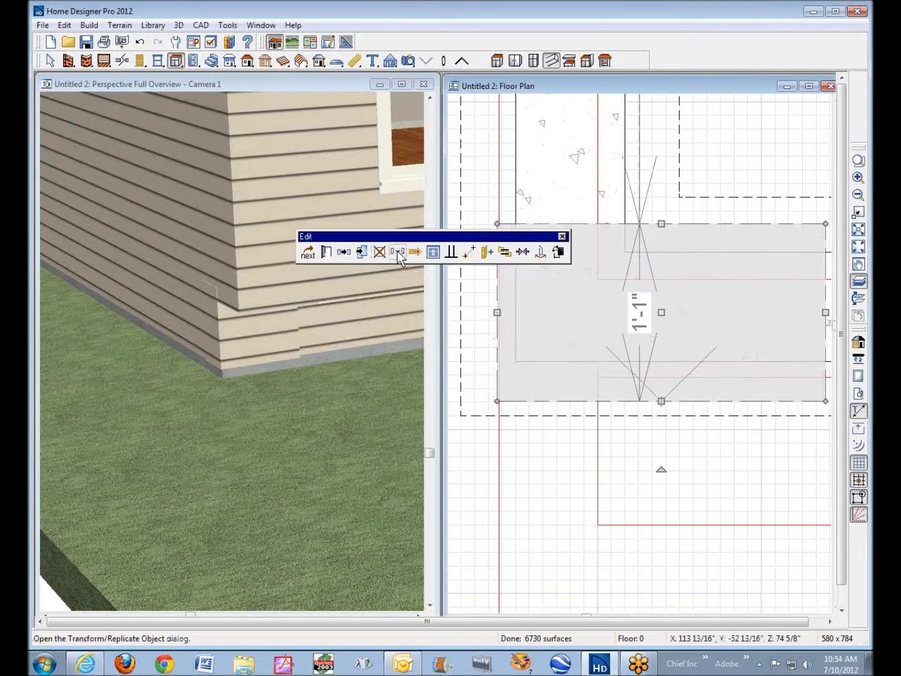
# - Move the soffit by an exact X offset with Transform/Replicate's Move option
pyautogui.click(397, 252)
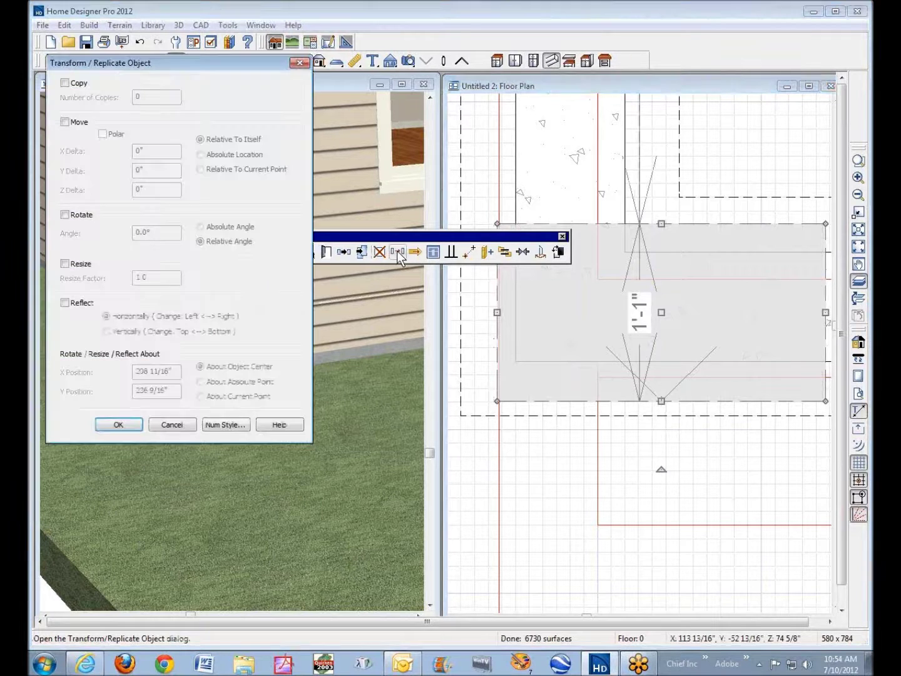
pyautogui.click(75, 122)
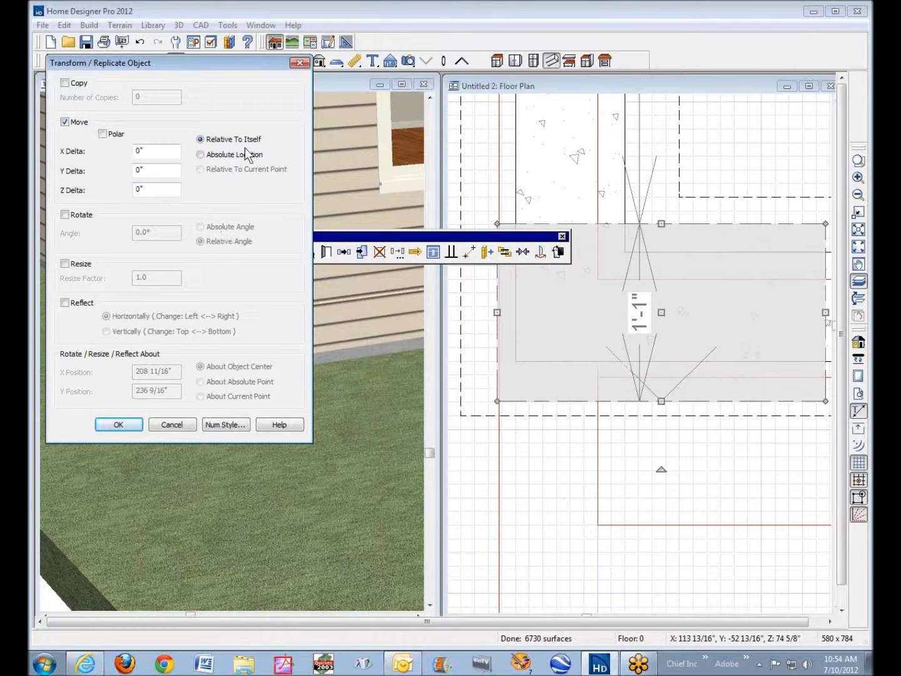
pyautogui.moveTo(169, 155); pyautogui.dragTo(133, 145)
pyautogui.click(117, 424)
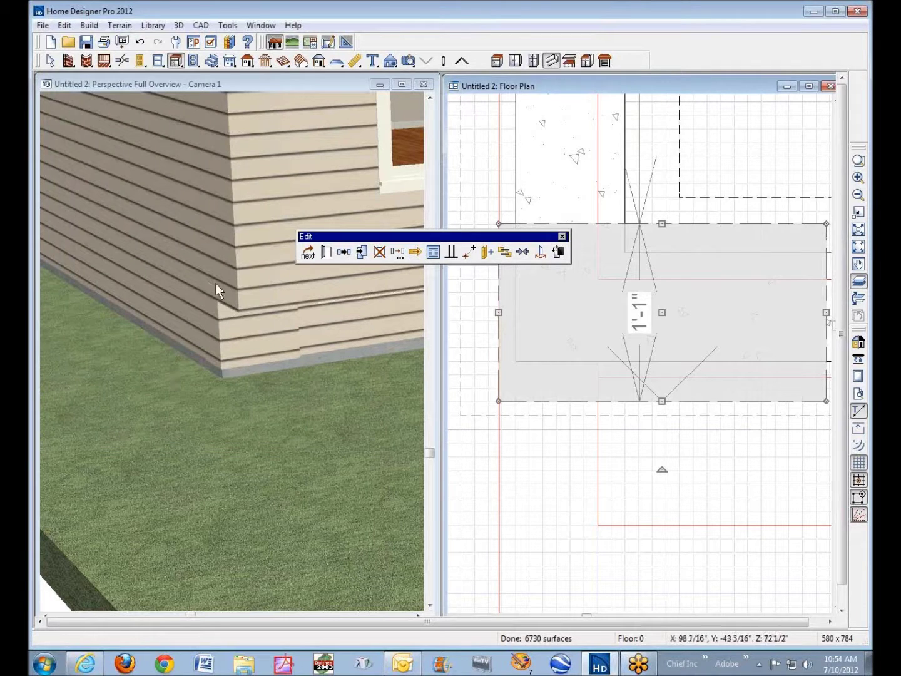
# - Move the soffit again with an X delta of 1 and a Y delta of 125'
pyautogui.click(397, 251)
pyautogui.moveTo(151, 150); pyautogui.dragTo(96, 143)
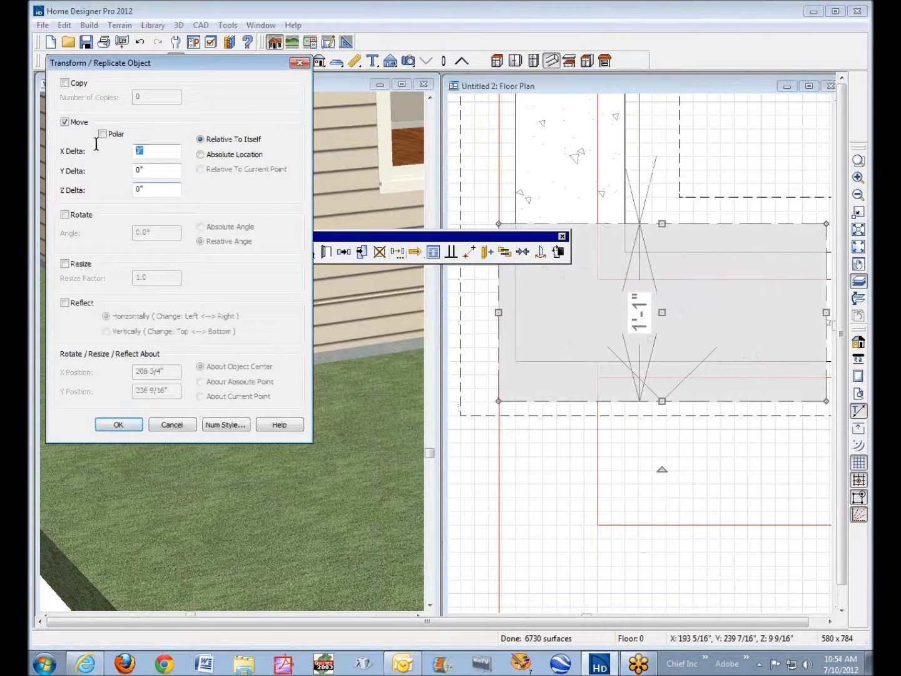
pyautogui.write('1/16')
pyautogui.moveTo(144, 166); pyautogui.dragTo(102, 169)
pyautogui.write("125'")
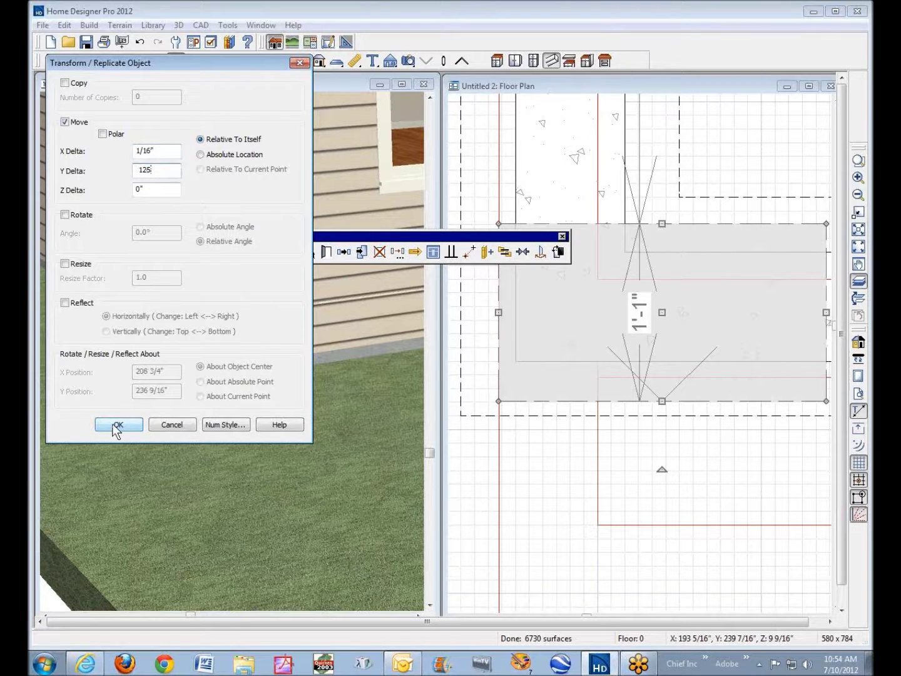
pyautogui.click(117, 425)
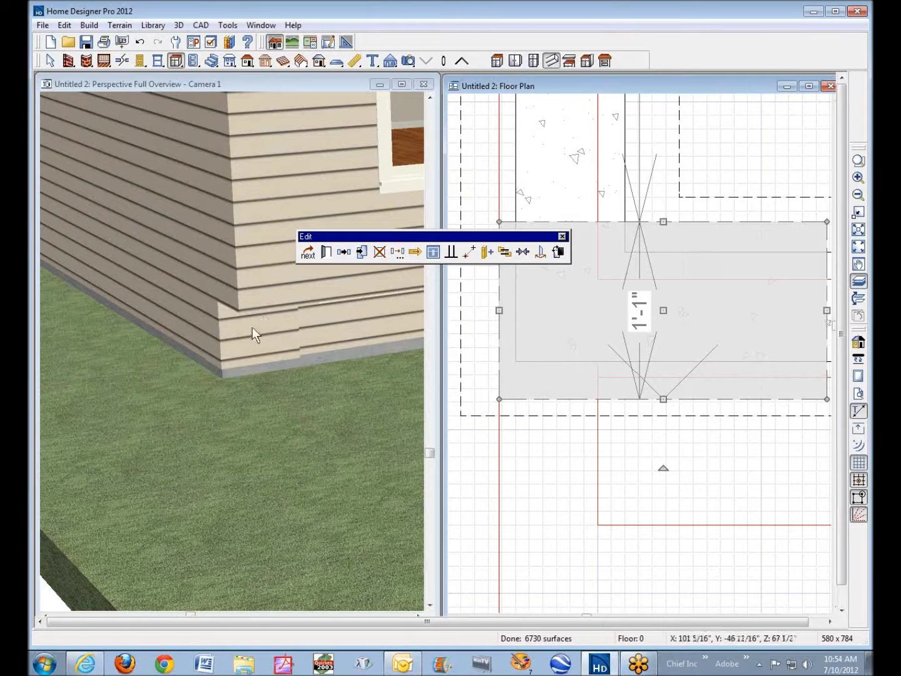
# - Shift the soffit a further 1/2" along Y, then reselect it in the floor plan
pyautogui.click(396, 252)
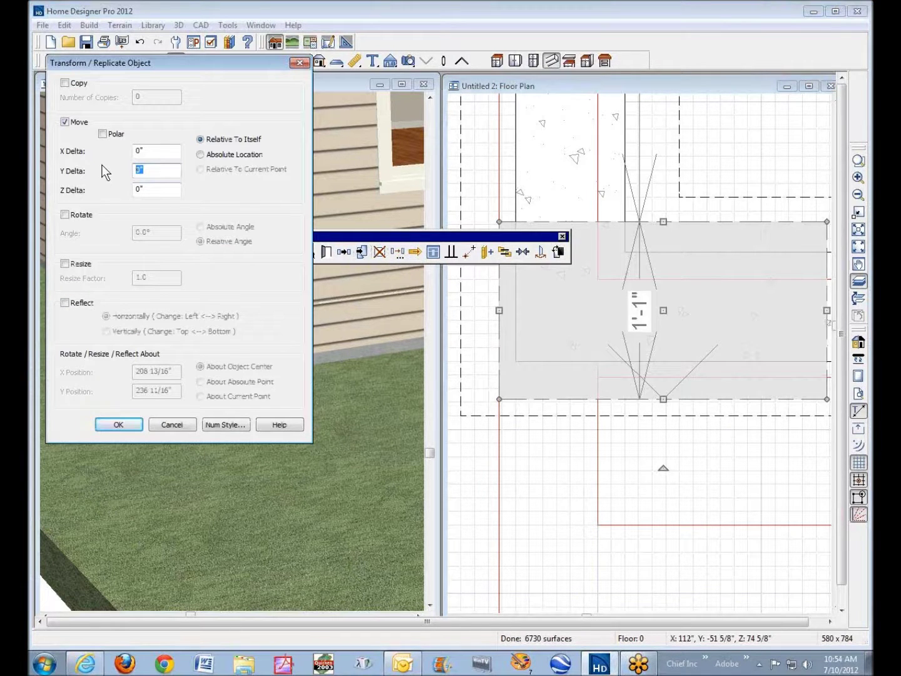
pyautogui.write('.5')
pyautogui.click(119, 425)
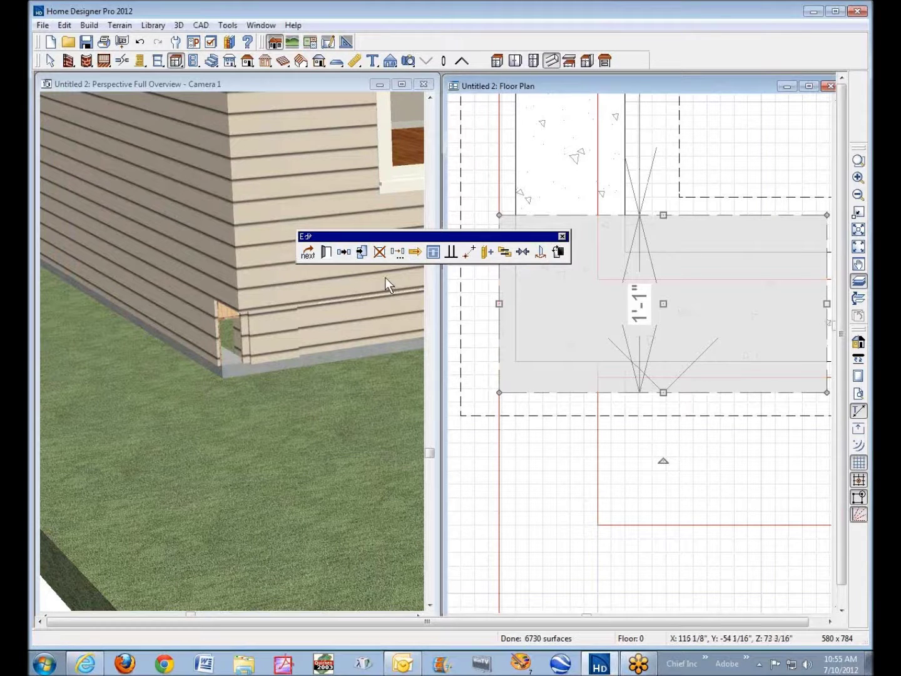
pyautogui.press('Delete')
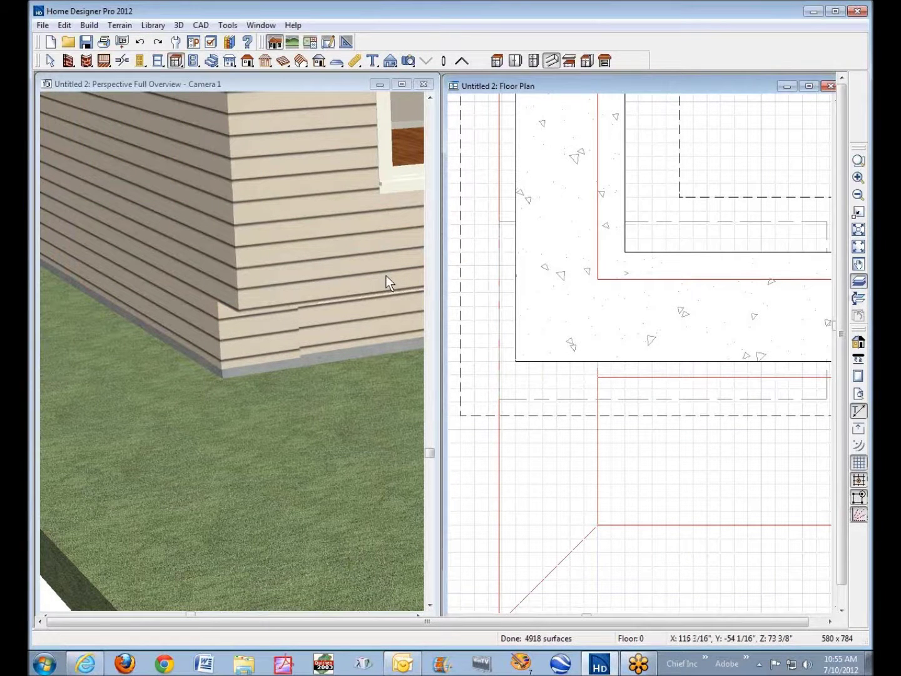
pyautogui.click(543, 316)
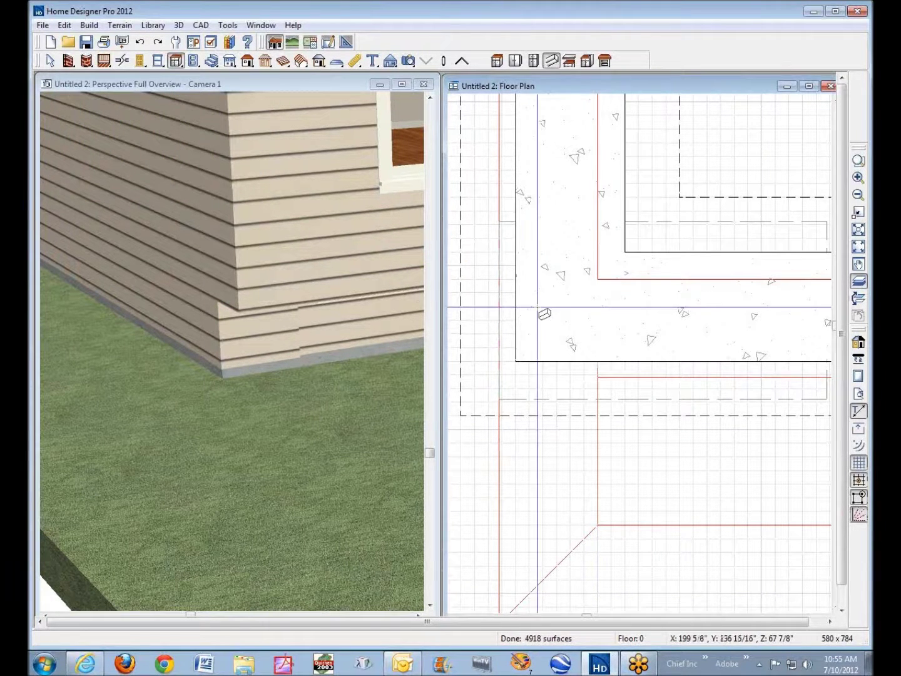
pyautogui.click(656, 298)
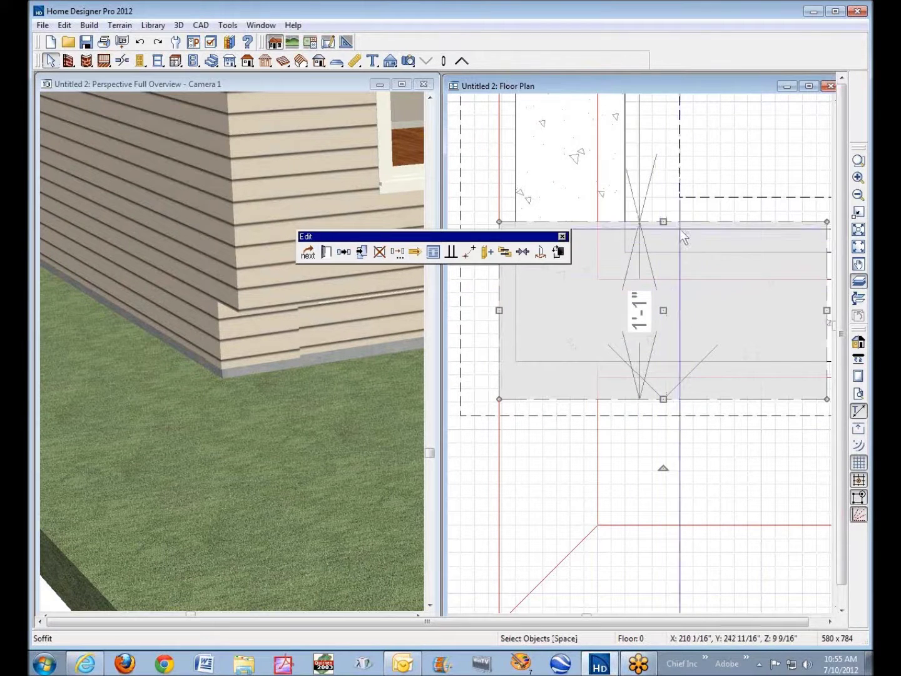
# - Shorten the soffit's depth by pulling its back edge inward in the floor plan
pyautogui.moveTo(661, 222); pyautogui.dragTo(657, 251)
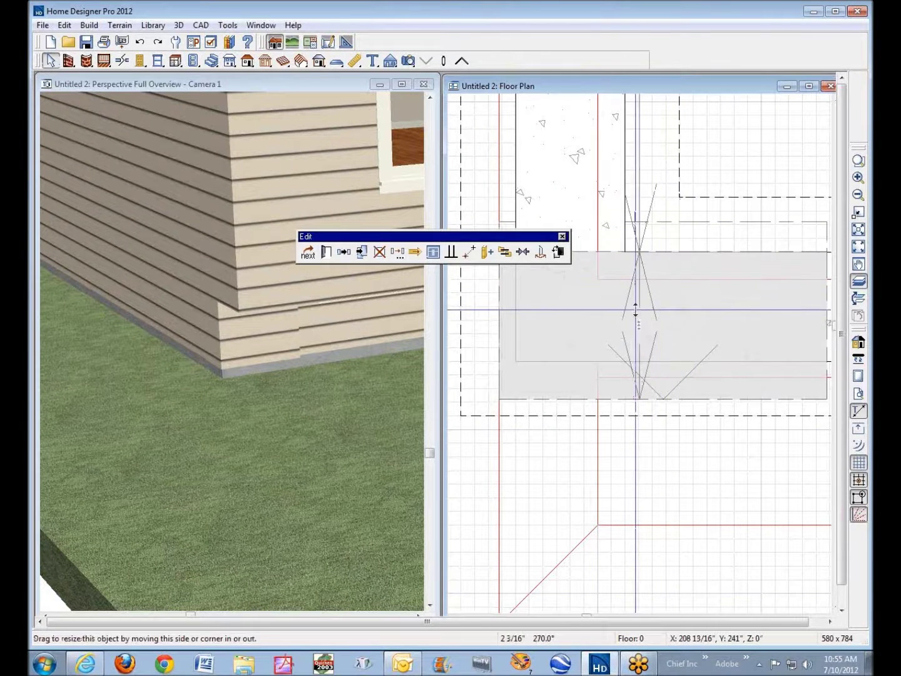
pyautogui.press('Escape')
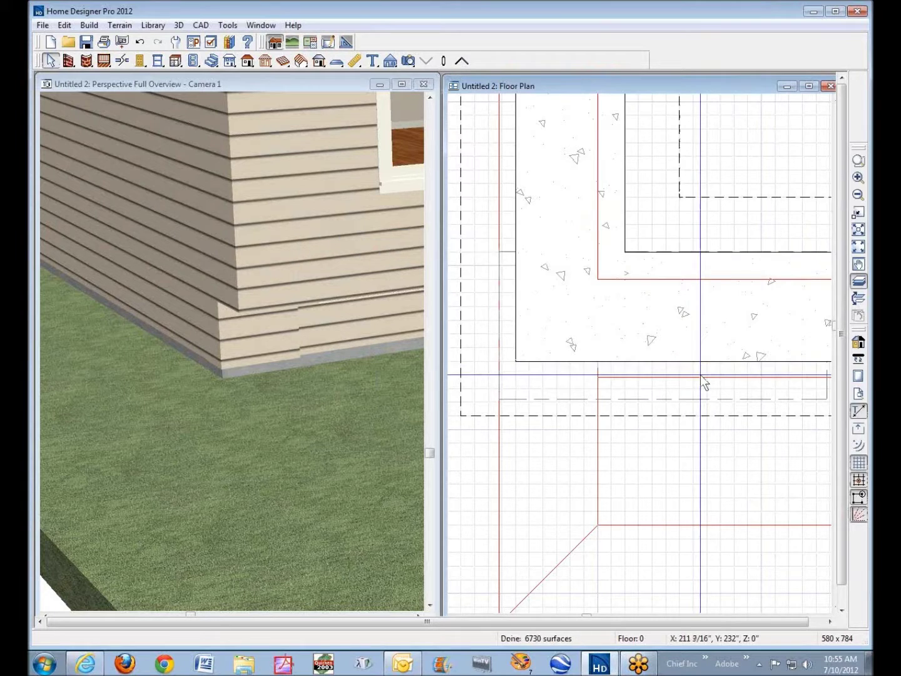
pyautogui.scroll(-3, 701, 375)
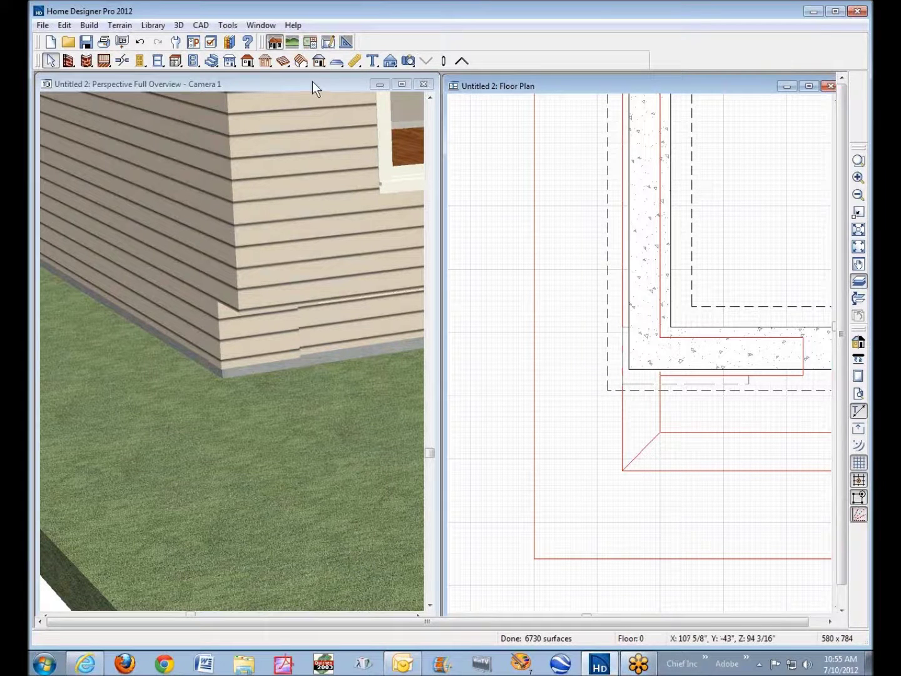
# - Zoom out the floor plan and the 3D view until the whole house shows
pyautogui.click(857, 194)
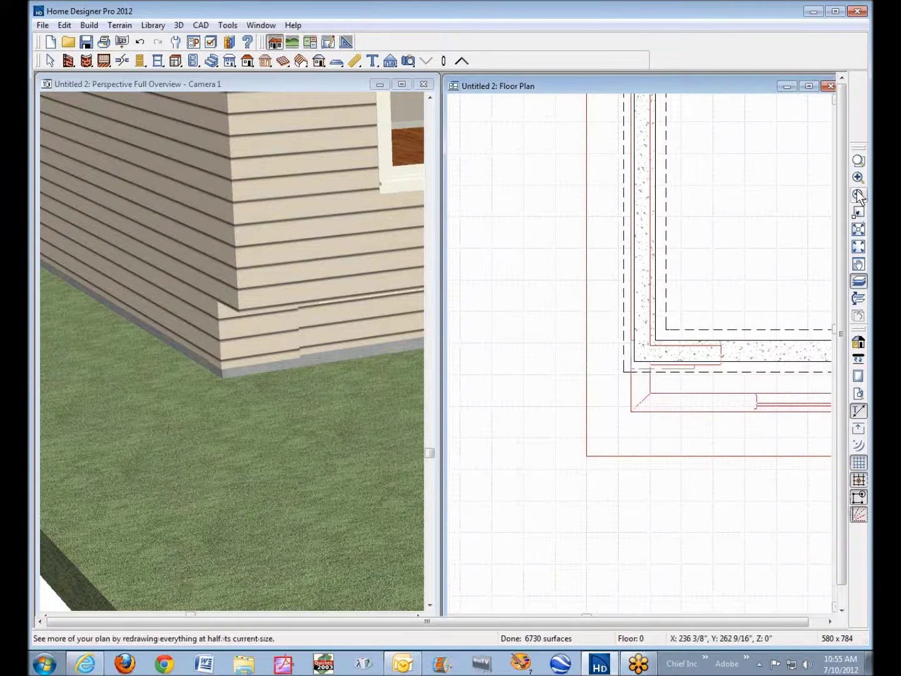
pyautogui.click(316, 84)
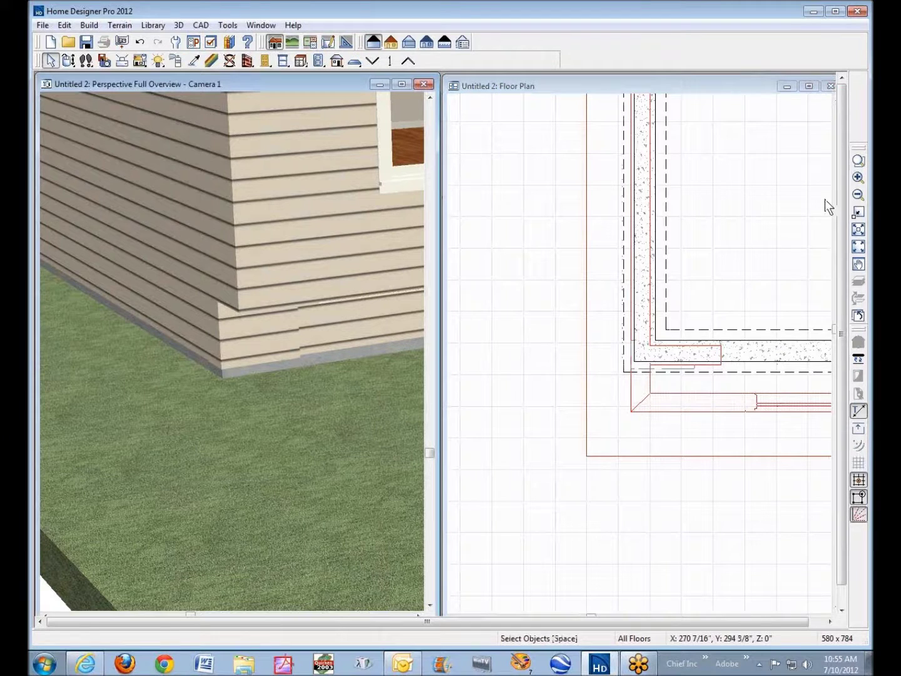
pyautogui.click(858, 194)
pyautogui.click(857, 195)
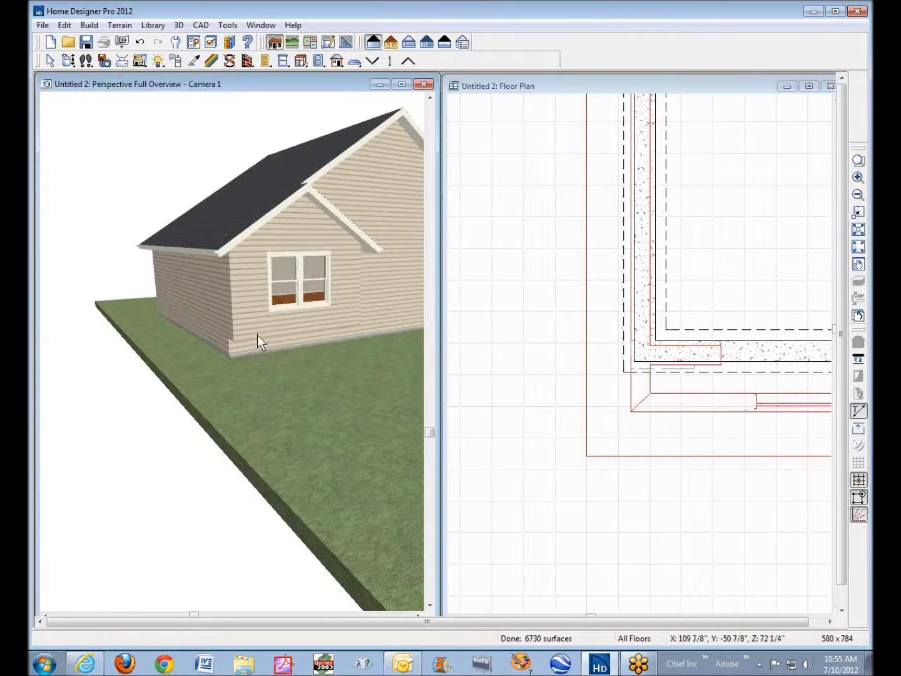
# - Show Floor 1 zoomed out to the NOOK and LIVING rooms with Reference Display off
pyautogui.scroll(2, 236, 342)
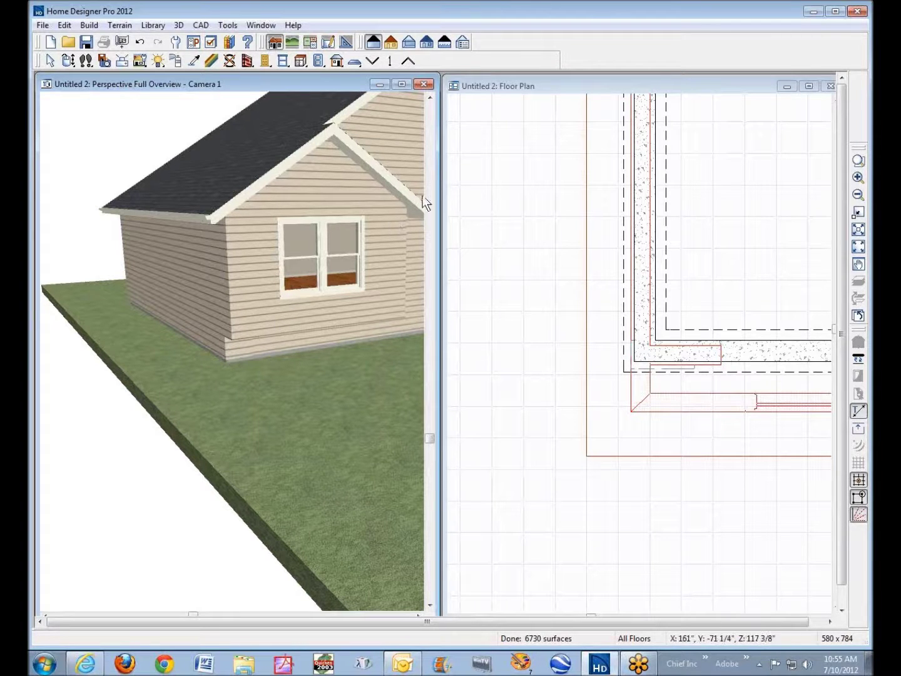
pyautogui.click(510, 86)
pyautogui.click(464, 61)
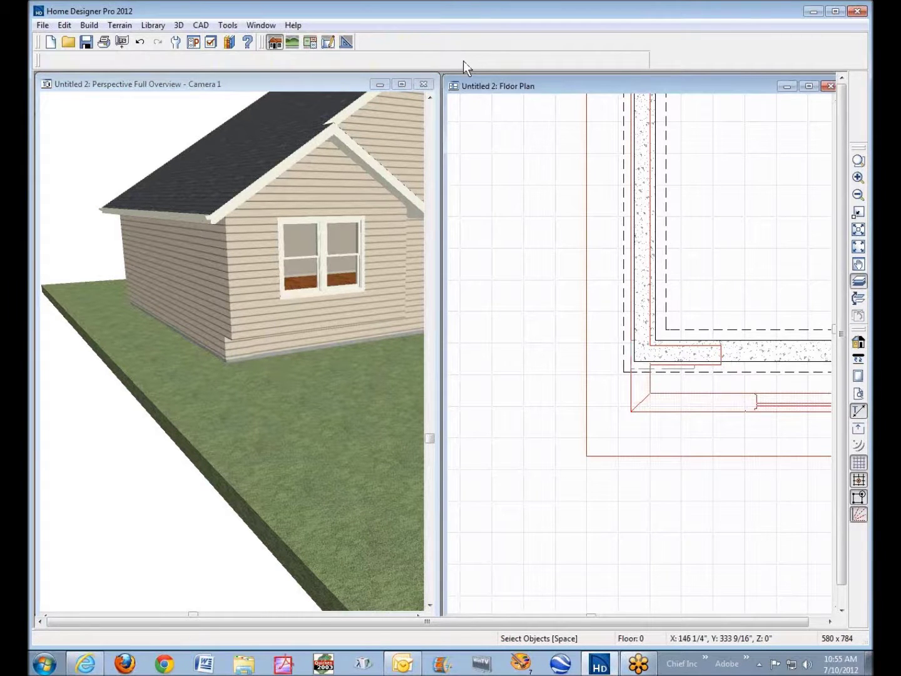
pyautogui.click(859, 196)
pyautogui.click(858, 196)
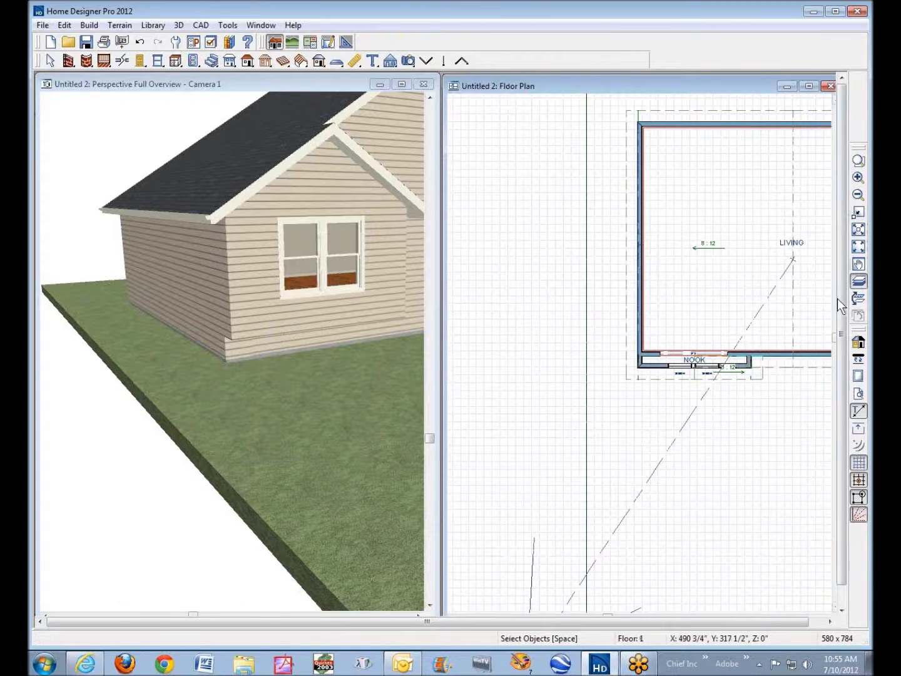
pyautogui.click(859, 281)
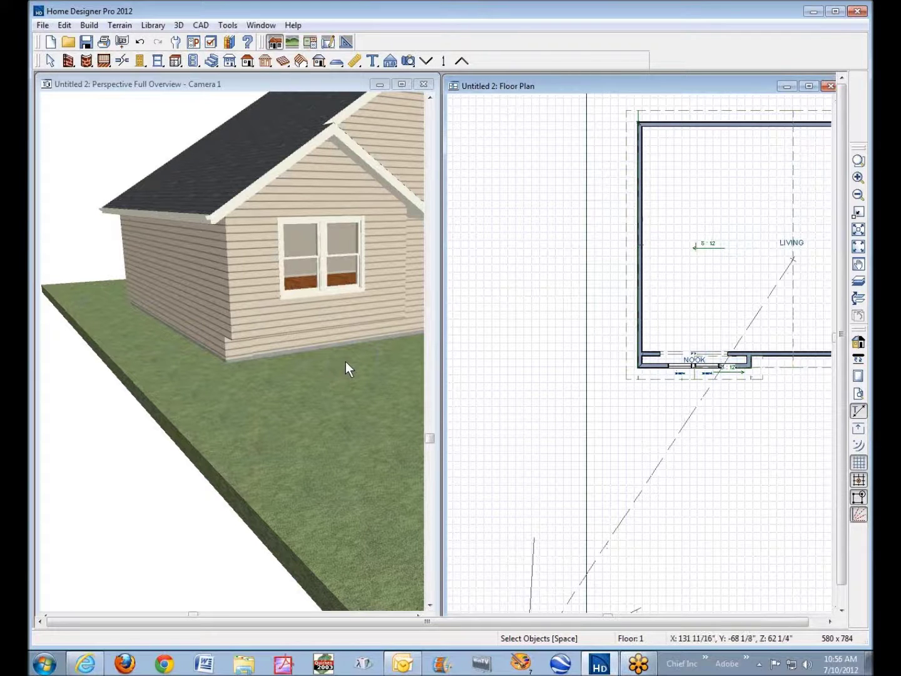
# - Orbit the 3D camera down to foundation level
pyautogui.click(252, 81)
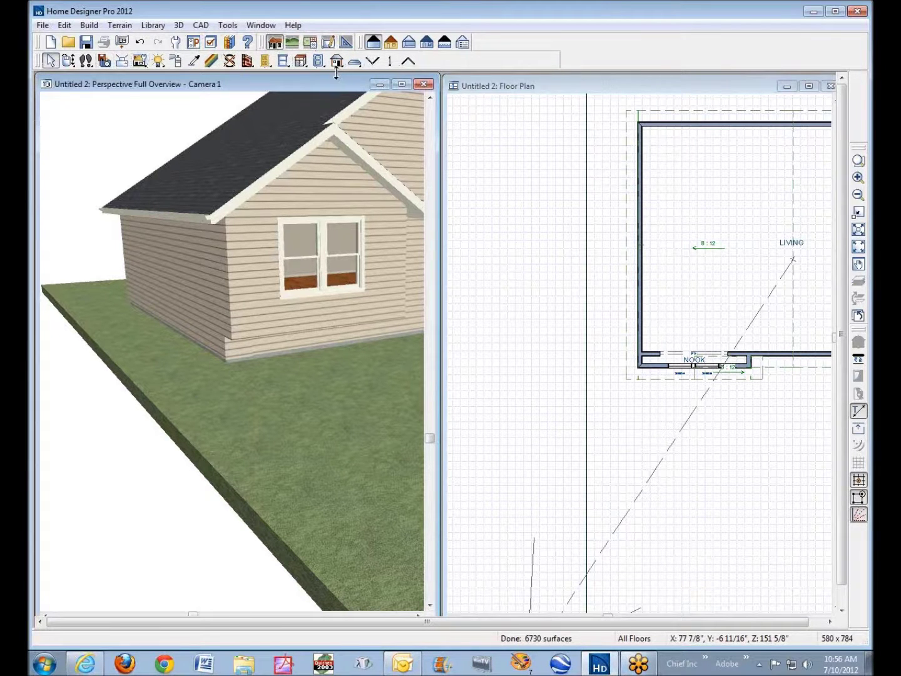
pyautogui.click(374, 42)
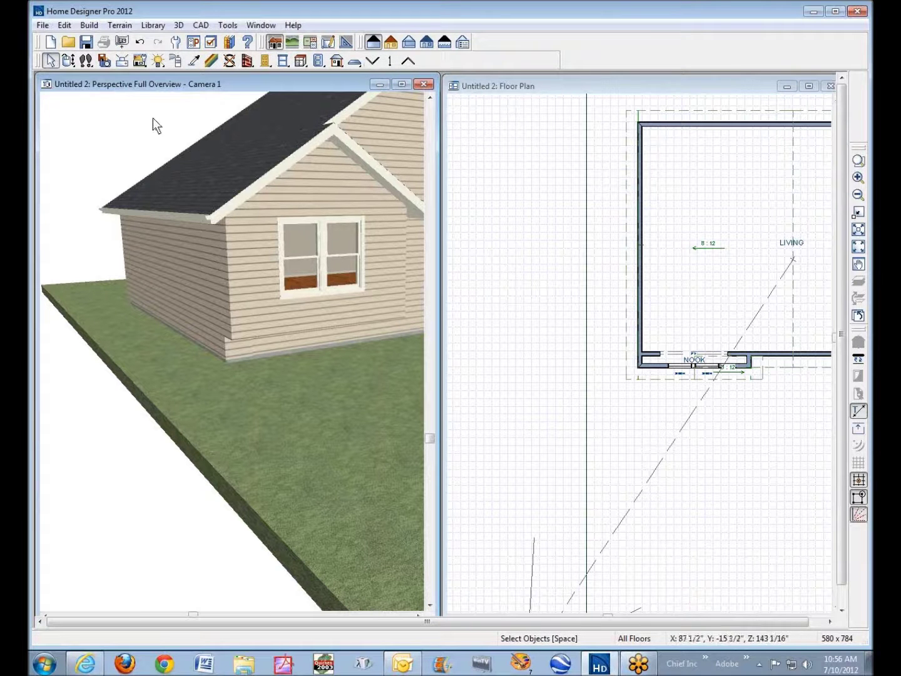
pyautogui.click(69, 60)
pyautogui.moveTo(262, 231); pyautogui.dragTo(50, 208)
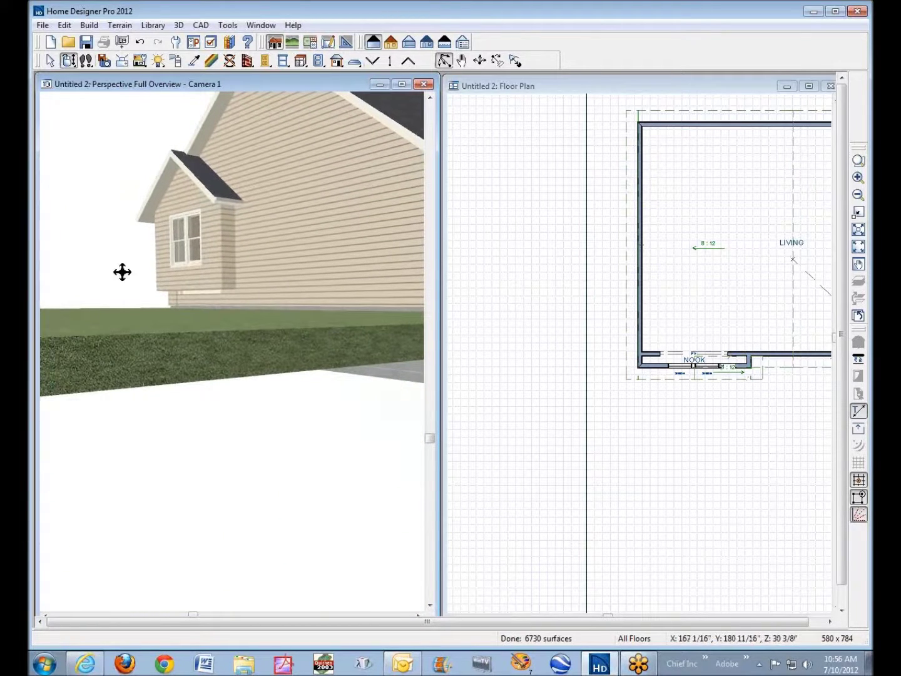
# - Zoom into the bump-out wall and stretch the soffit sideways to about 141 11/16" wide
pyautogui.scroll(3, 192, 294)
pyautogui.scroll(1, 192, 294)
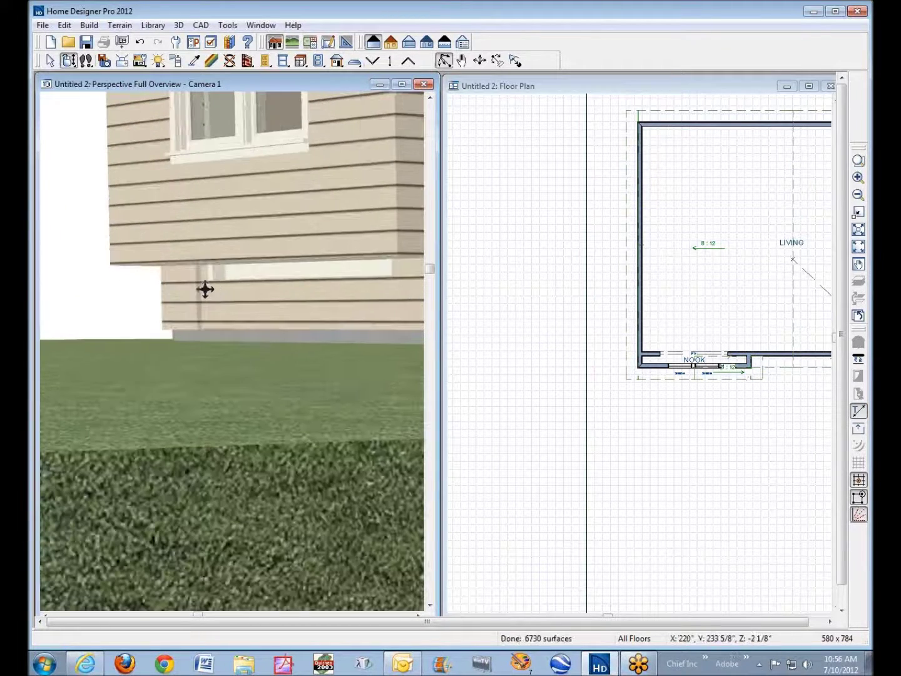
pyautogui.press('space')
pyautogui.click(183, 298)
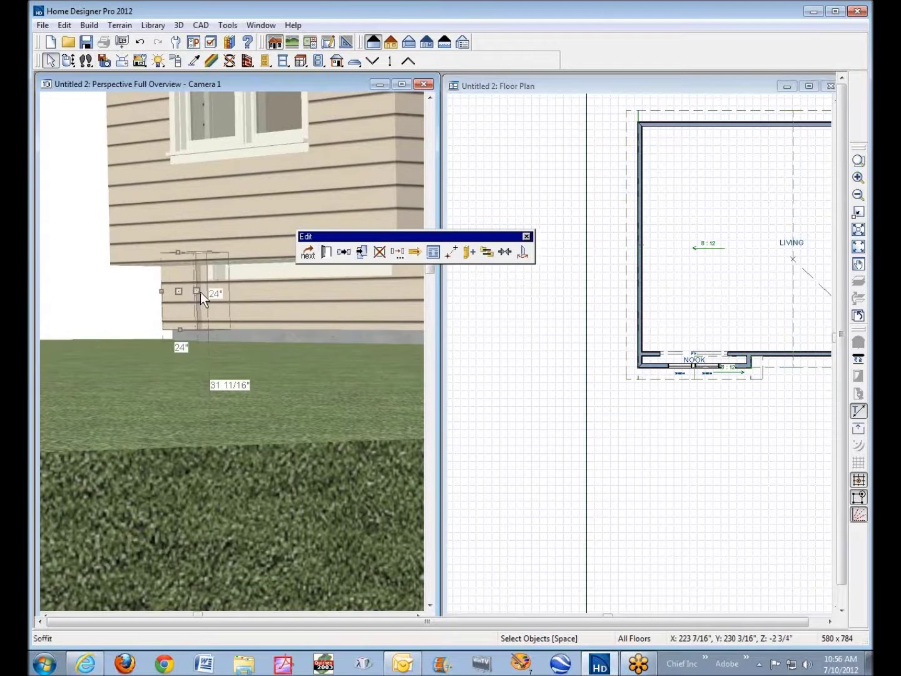
pyautogui.moveTo(197, 291); pyautogui.dragTo(395, 294)
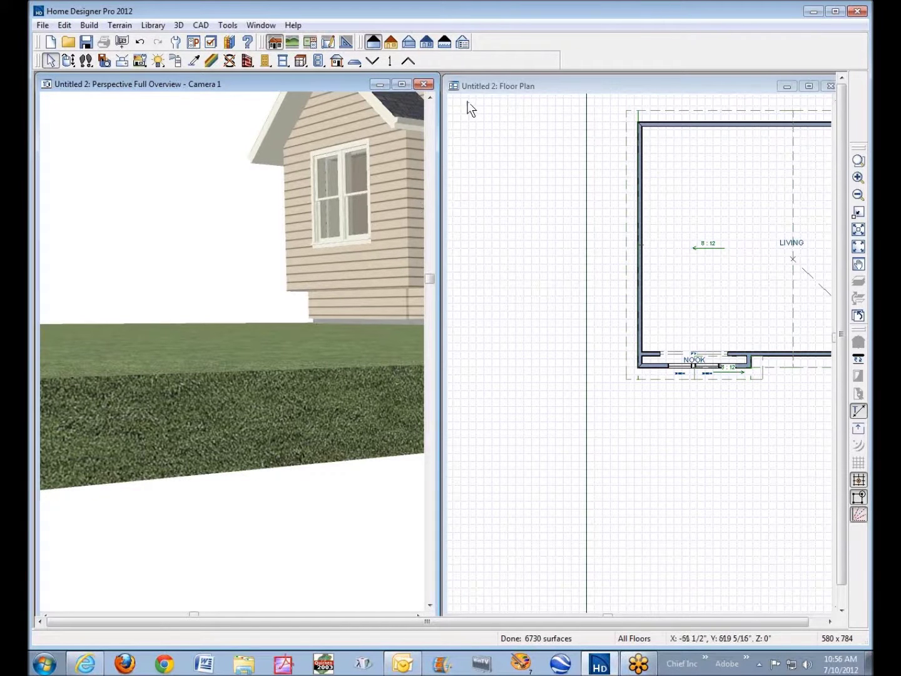
# - Replace the close-up camera with a Perspective Full Overview orbited to a low side angle
pyautogui.click(424, 85)
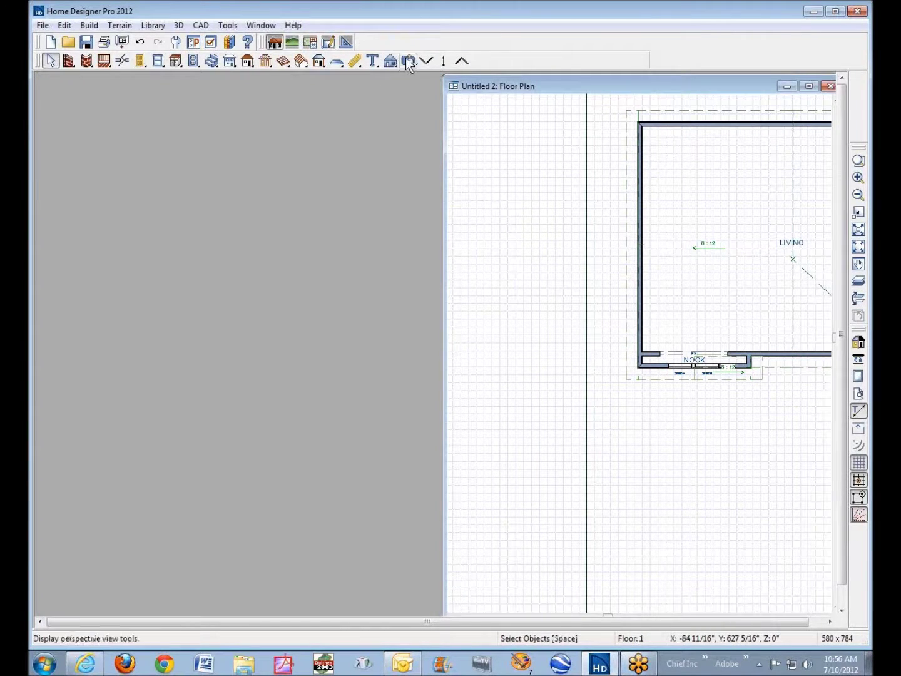
pyautogui.click(533, 60)
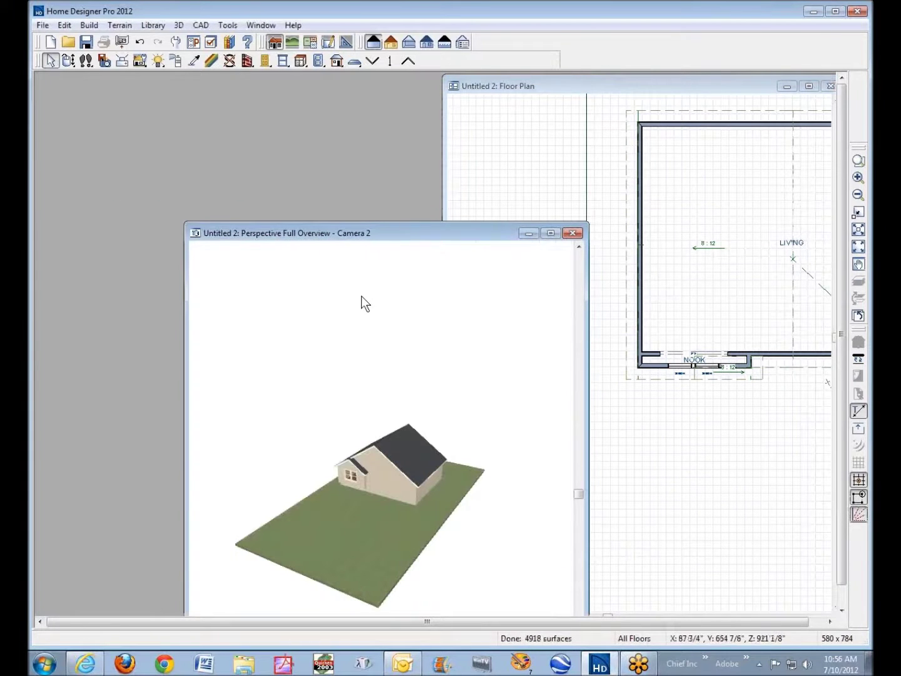
pyautogui.moveTo(398, 238); pyautogui.dragTo(359, 122)
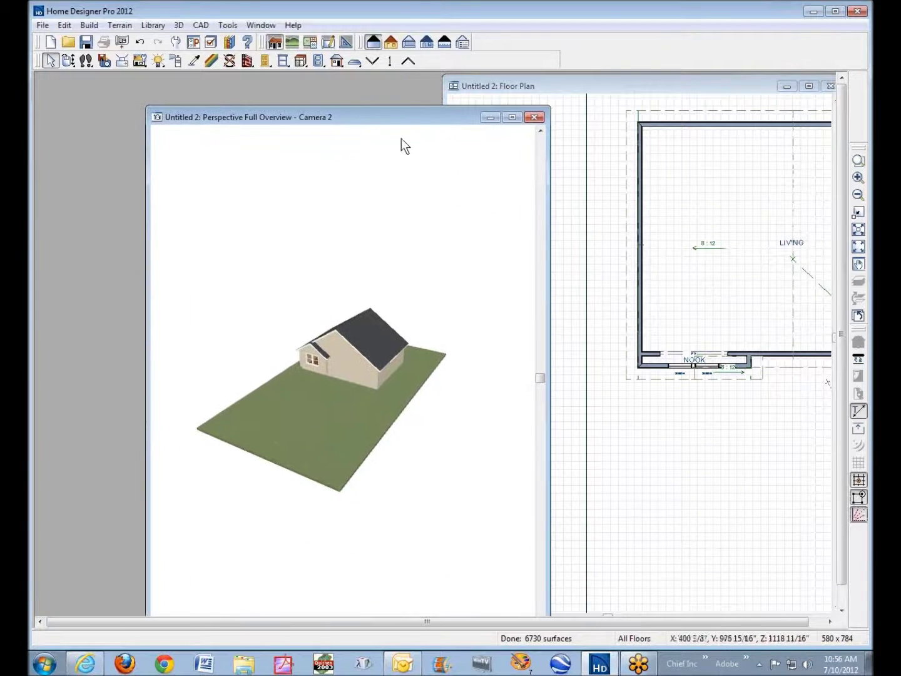
pyautogui.click(68, 60)
pyautogui.moveTo(383, 366); pyautogui.dragTo(327, 326)
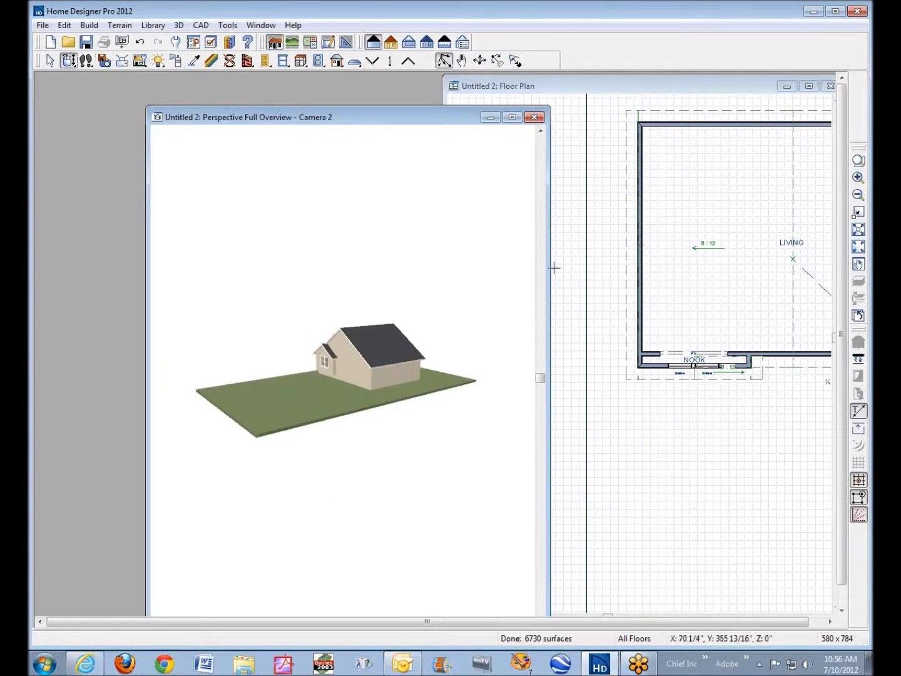